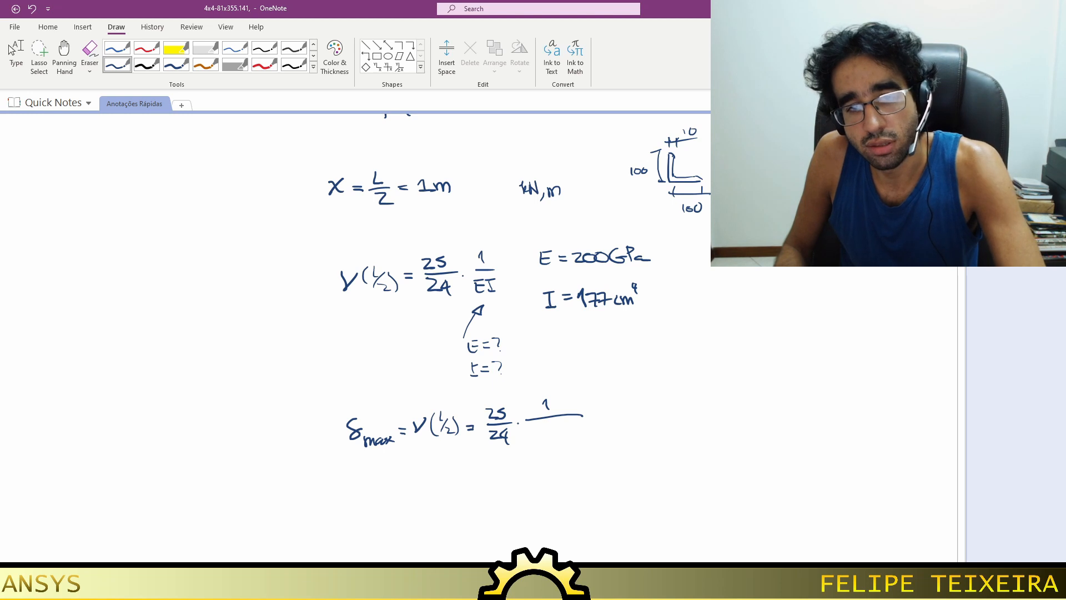
Add conversion arrows beside E = 200 GPa and I = 177 cm⁴ and write I as 177·10⁻⁸ m⁴.
{"action": "left_click_drag", "start_coordinate": [666, 256], "coordinate": [684, 259]}
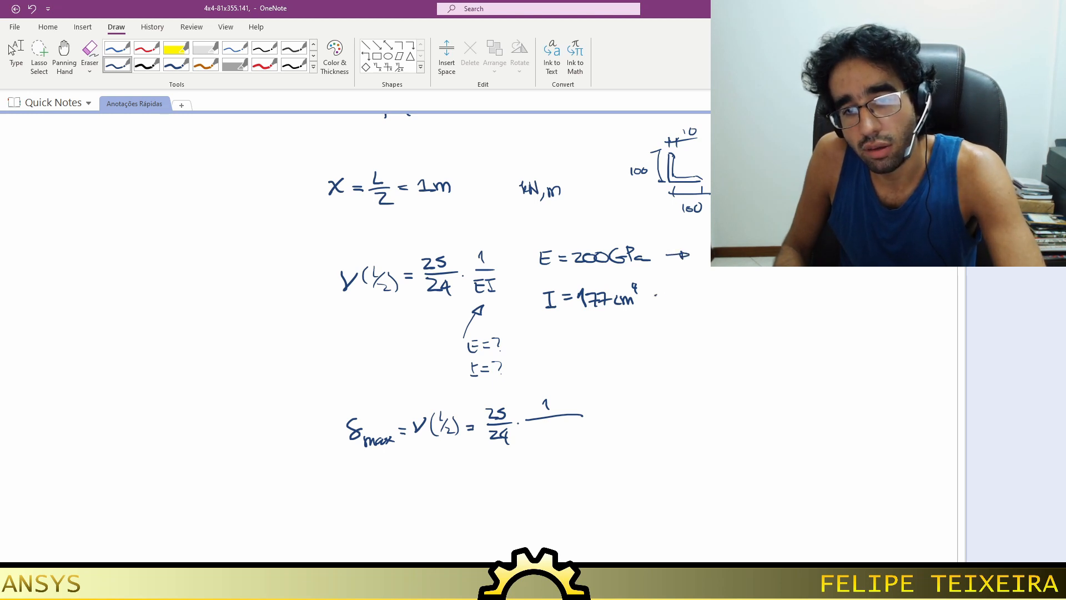
{"action": "left_click_drag", "start_coordinate": [656, 296], "coordinate": [679, 297]}
{"action": "left_click_drag", "start_coordinate": [672, 293], "coordinate": [679, 299]}
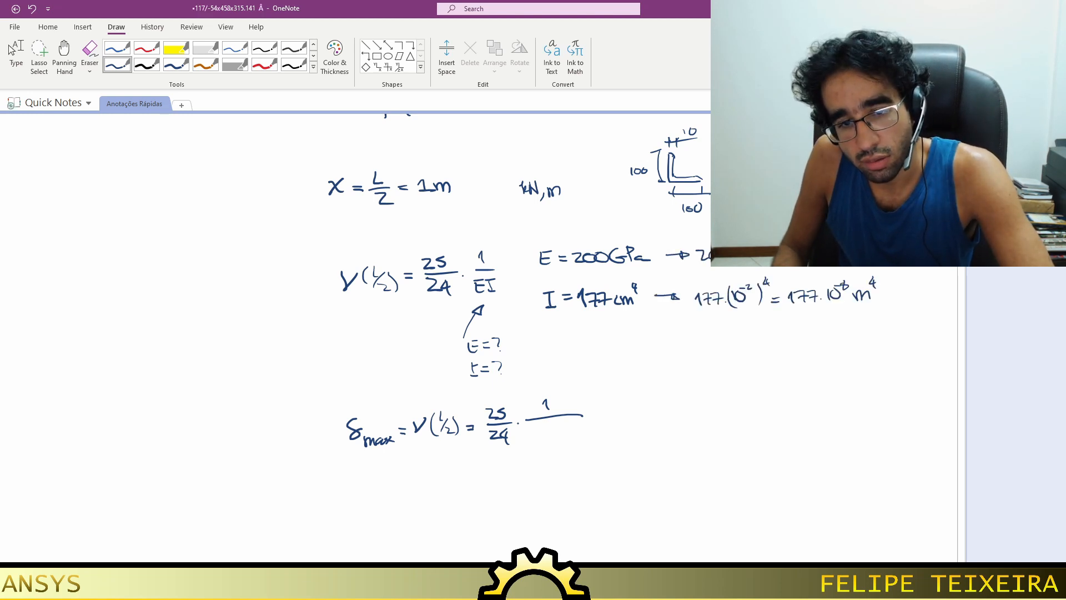
Complete the maximum deflection calculation with denominator 200·10⁶·177·10⁻⁸, simplify it to 25/8496 = 0.0029, and underline the m⁴ unit.
{"action": "mouse_move", "coordinate": [526, 434]}
{"action": "left_mouse_down"}
{"action": "mouse_move", "coordinate": [582, 437]}
{"action": "mouse_move", "coordinate": [639, 412]}
{"action": "left_mouse_up"}
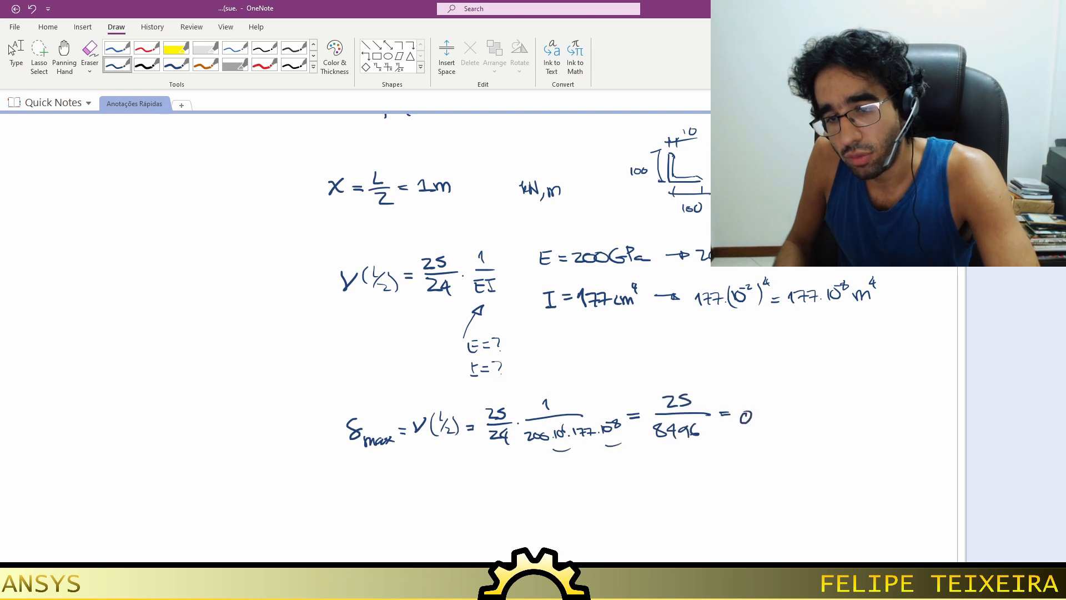
{"action": "left_click", "coordinate": [756, 420]}
{"action": "left_click_drag", "start_coordinate": [769, 411], "coordinate": [804, 421]}
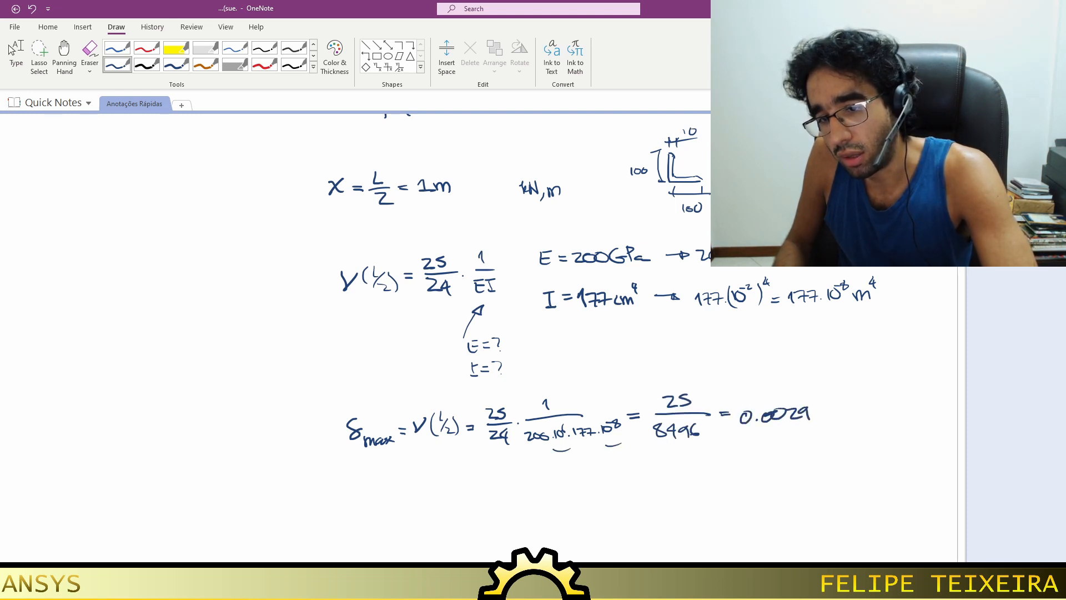
{"action": "left_click_drag", "start_coordinate": [854, 314], "coordinate": [877, 309]}
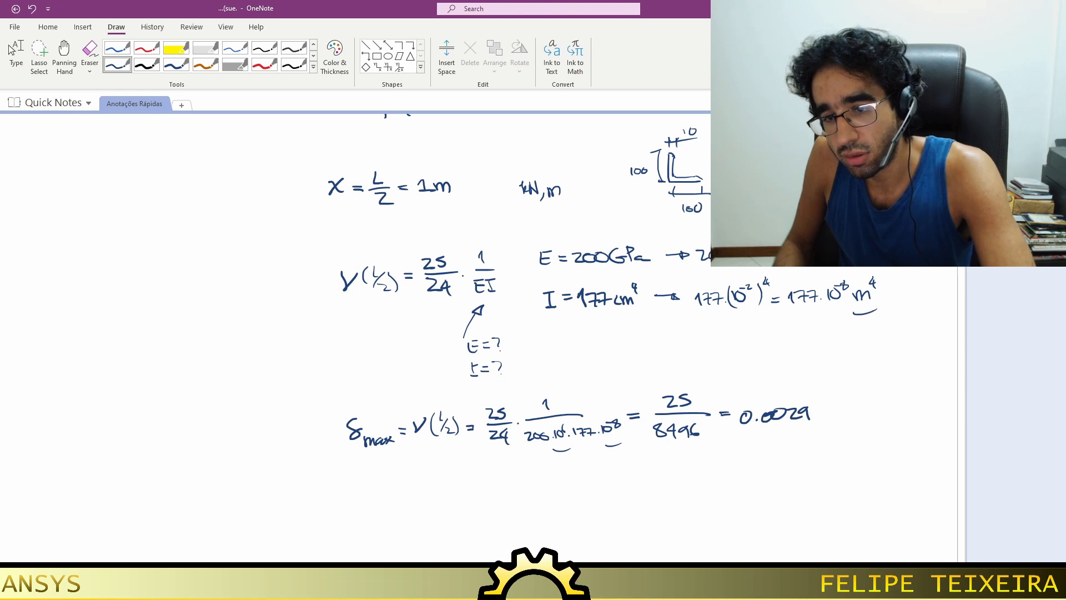
{"action": "left_click_drag", "start_coordinate": [818, 412], "coordinate": [849, 412]}
{"action": "left_click_drag", "start_coordinate": [842, 418], "coordinate": [850, 417]}
{"action": "mouse_move", "coordinate": [859, 411]}
{"action": "left_mouse_down"}
{"action": "mouse_move", "coordinate": [929, 420]}
{"action": "mouse_move", "coordinate": [870, 393]}
{"action": "mouse_move", "coordinate": [950, 432]}
{"action": "mouse_move", "coordinate": [868, 439]}
{"action": "left_mouse_up"}
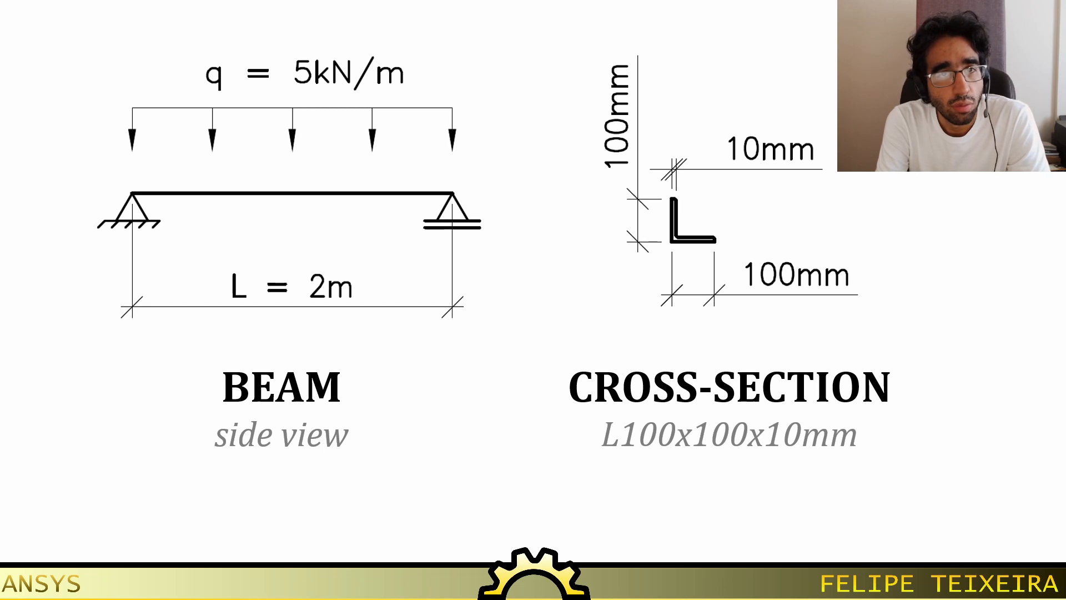
{"action": "left_click_drag", "start_coordinate": [134, 197], "coordinate": [145, 203]}
{"action": "left_click_drag", "start_coordinate": [232, 229], "coordinate": [327, 234]}
{"action": "left_click_drag", "start_coordinate": [302, 193], "coordinate": [298, 237]}
{"action": "left_click_drag", "start_coordinate": [331, 168], "coordinate": [316, 210]}
{"action": "mouse_move", "coordinate": [348, 158]}
{"action": "left_mouse_down"}
{"action": "mouse_move", "coordinate": [343, 170]}
{"action": "mouse_move", "coordinate": [369, 185]}
{"action": "left_mouse_up"}
{"action": "left_click_drag", "start_coordinate": [408, 172], "coordinate": [439, 186]}
{"action": "left_click", "coordinate": [432, 181]}
{"action": "left_click_drag", "start_coordinate": [456, 163], "coordinate": [459, 186]}
{"action": "left_click_drag", "start_coordinate": [468, 175], "coordinate": [483, 185]}
{"action": "left_click_drag", "start_coordinate": [486, 174], "coordinate": [525, 186]}
{"action": "left_click_drag", "start_coordinate": [532, 182], "coordinate": [550, 186]}
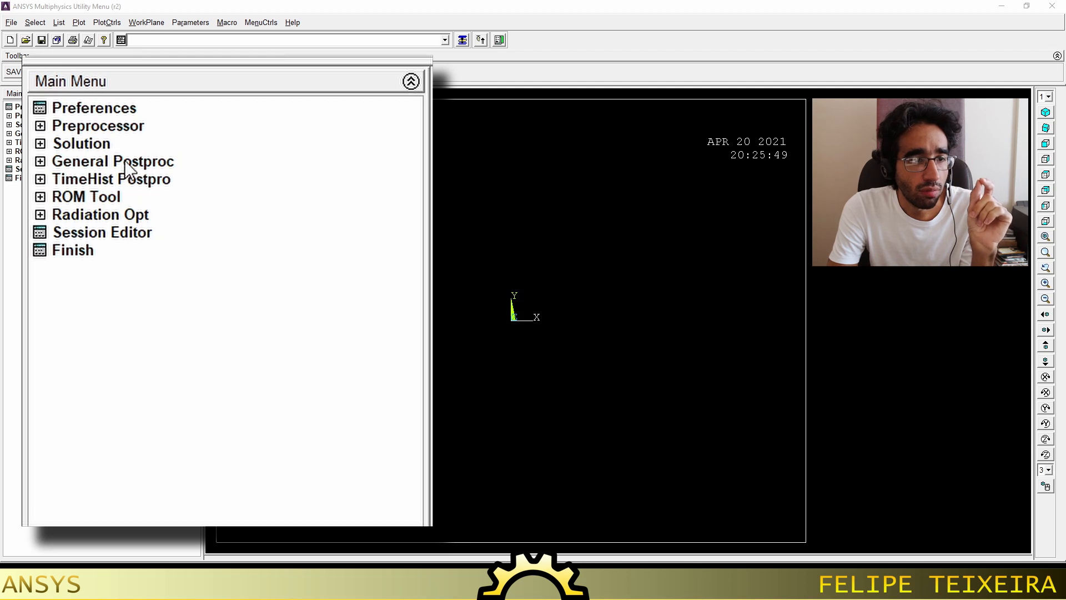
Add a Beam 2 node 188 element type with reference number 1.
{"action": "left_click", "coordinate": [102, 126]}
{"action": "left_click", "coordinate": [102, 145]}
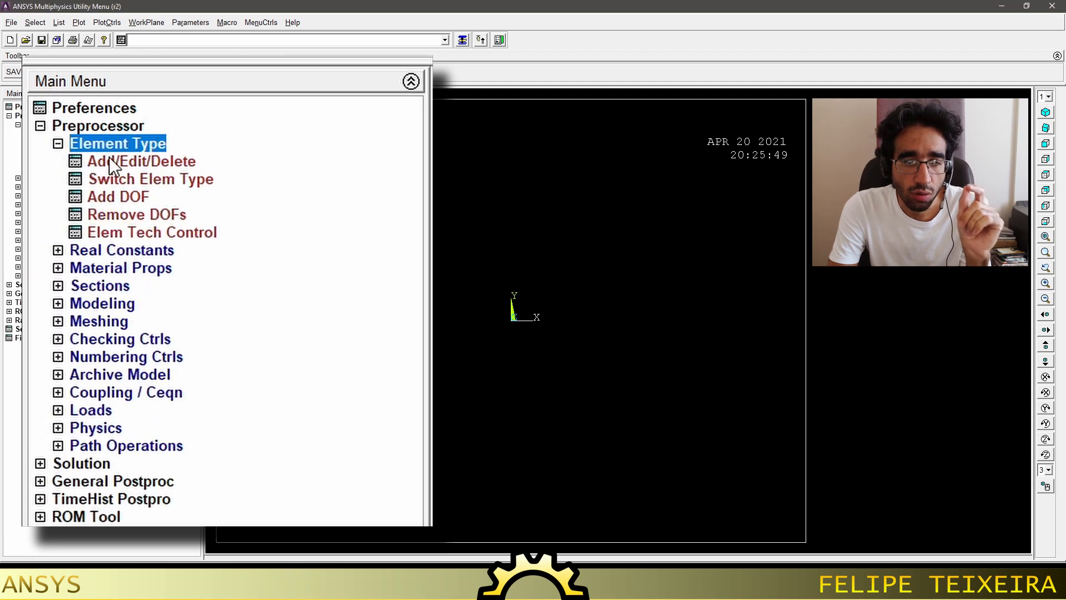
{"action": "left_click", "coordinate": [117, 162]}
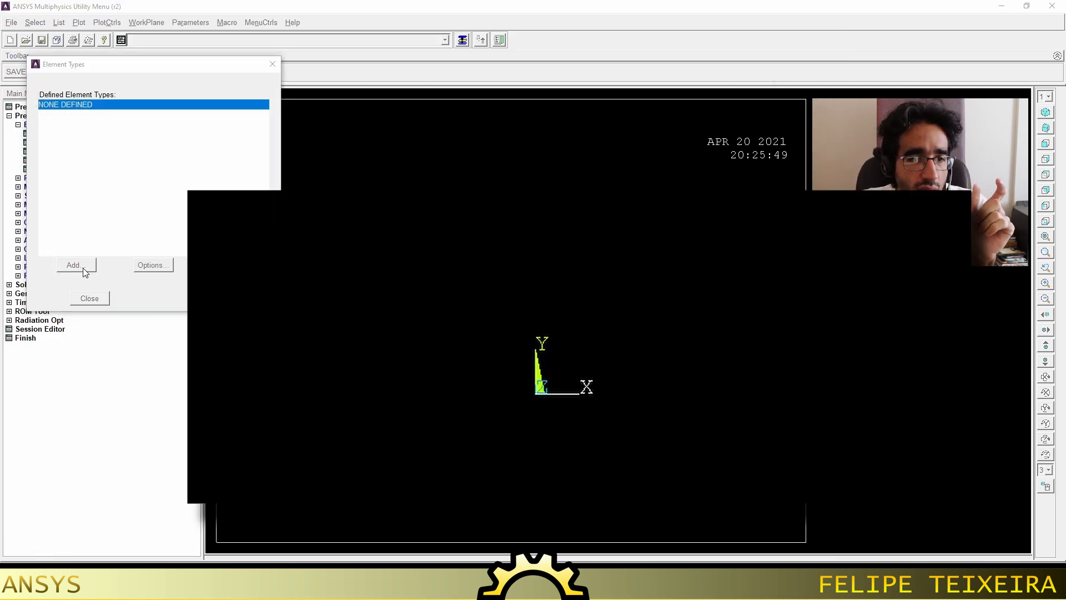
{"action": "left_click", "coordinate": [85, 267]}
{"action": "left_click", "coordinate": [672, 294]}
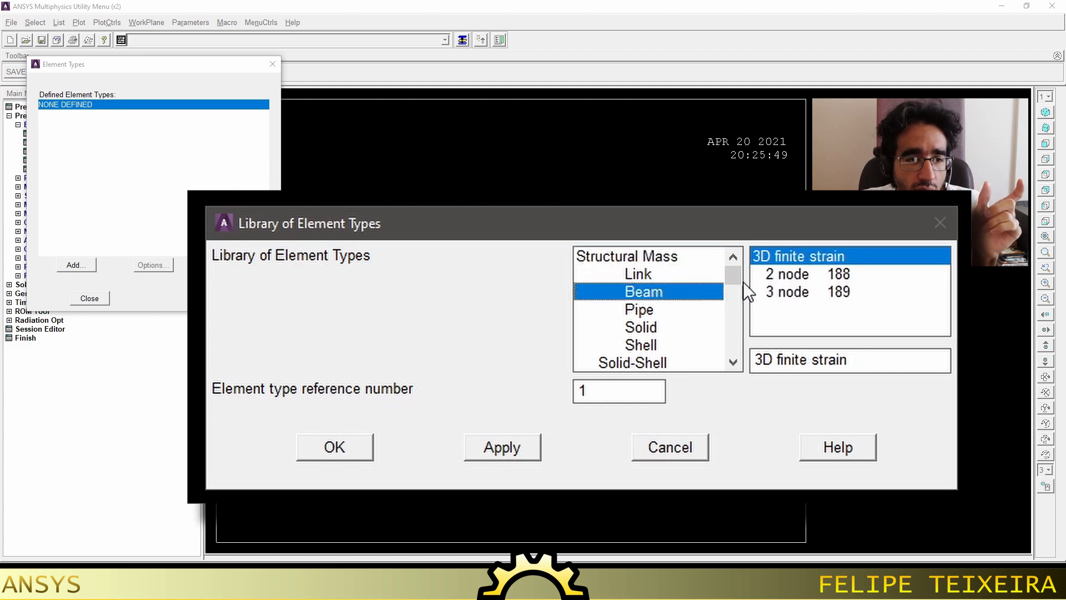
{"action": "left_click", "coordinate": [859, 277]}
{"action": "left_click", "coordinate": [350, 453]}
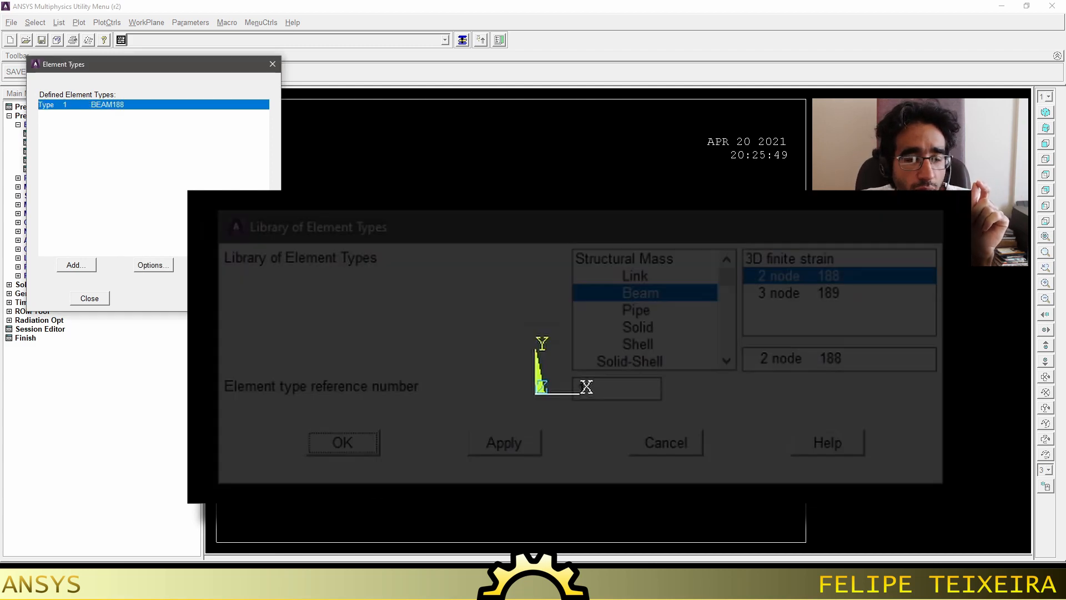
{"action": "left_click", "coordinate": [206, 491]}
{"action": "left_click", "coordinate": [132, 144]}
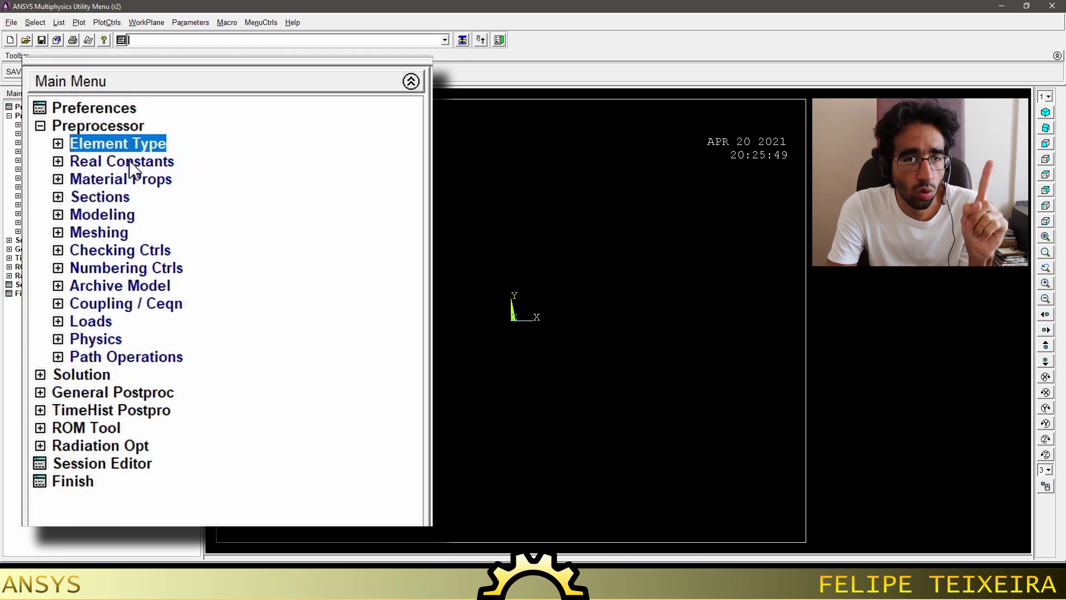
Define material model 1 as structural linear elastic isotropic with EX 2e11 and PRXY 0.3.
{"action": "left_click", "coordinate": [124, 179]}
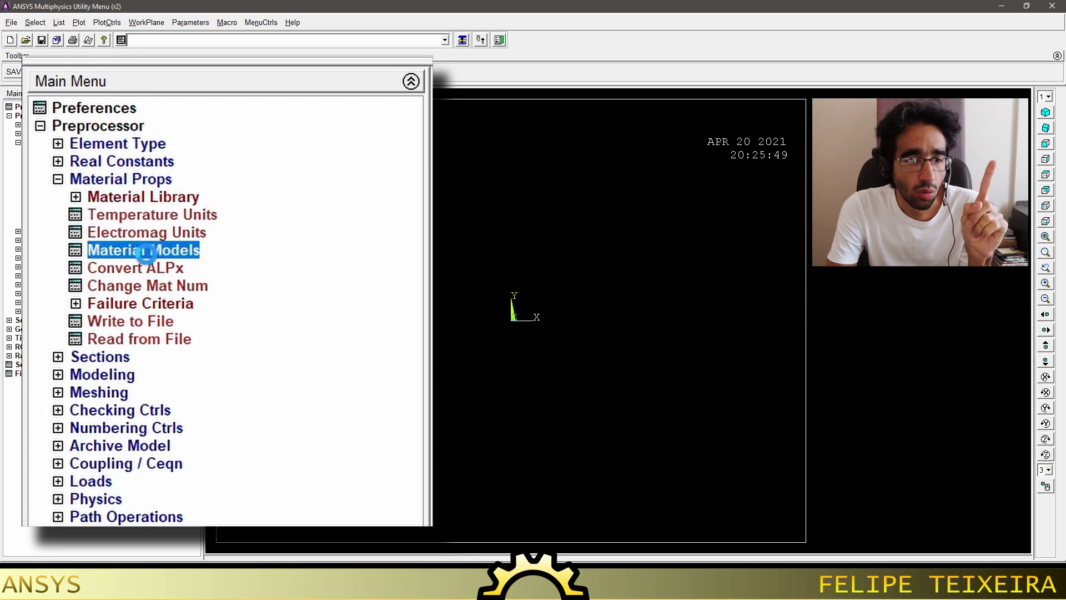
{"action": "left_click", "coordinate": [61, 179]}
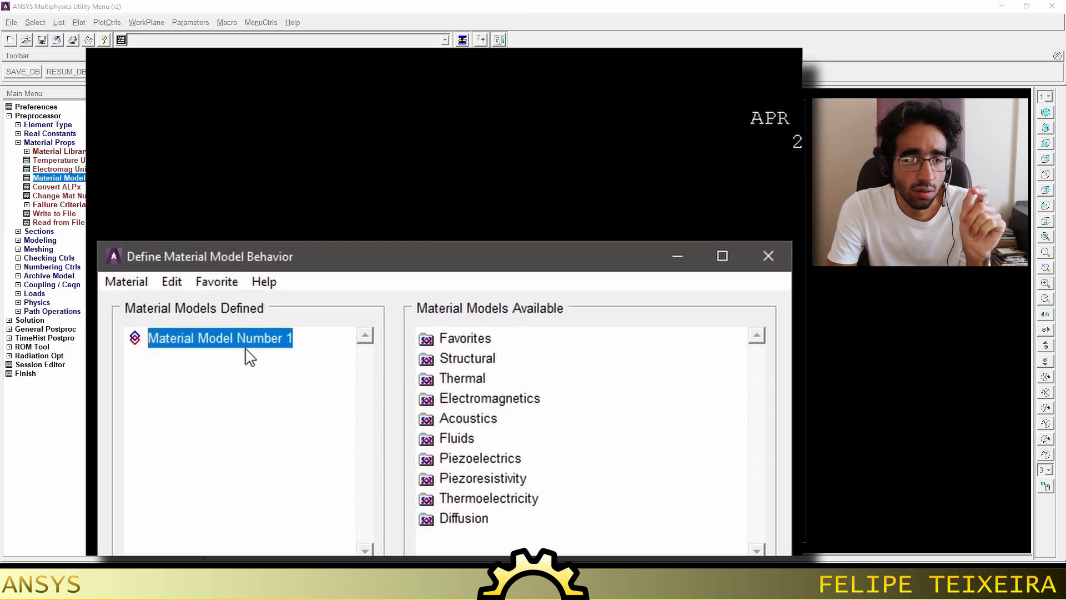
{"action": "double_click", "coordinate": [465, 360]}
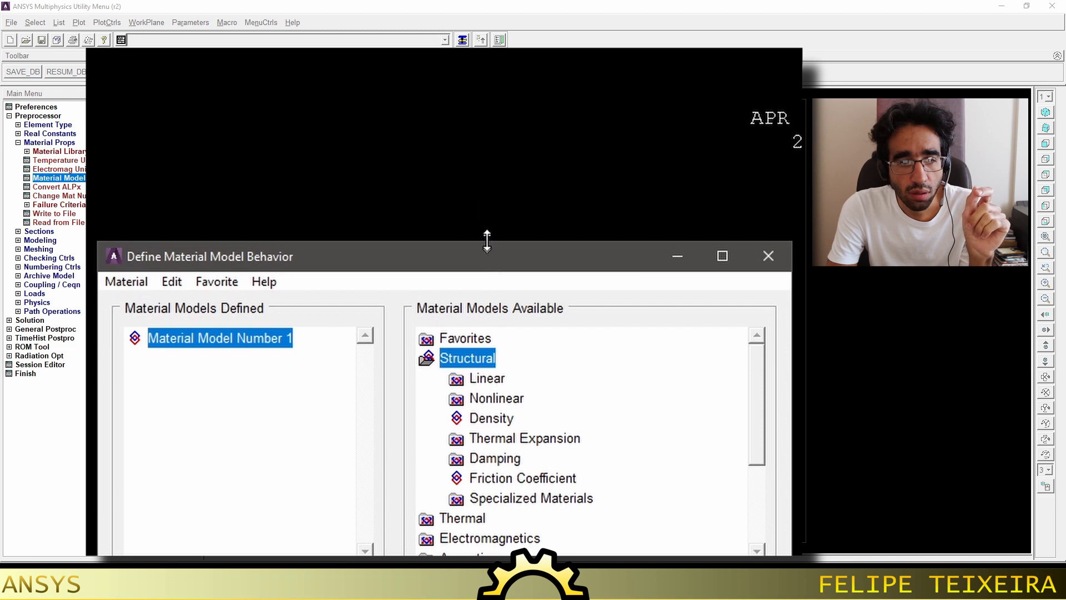
{"action": "left_click_drag", "start_coordinate": [489, 241], "coordinate": [499, 58]}
{"action": "double_click", "coordinate": [487, 195]}
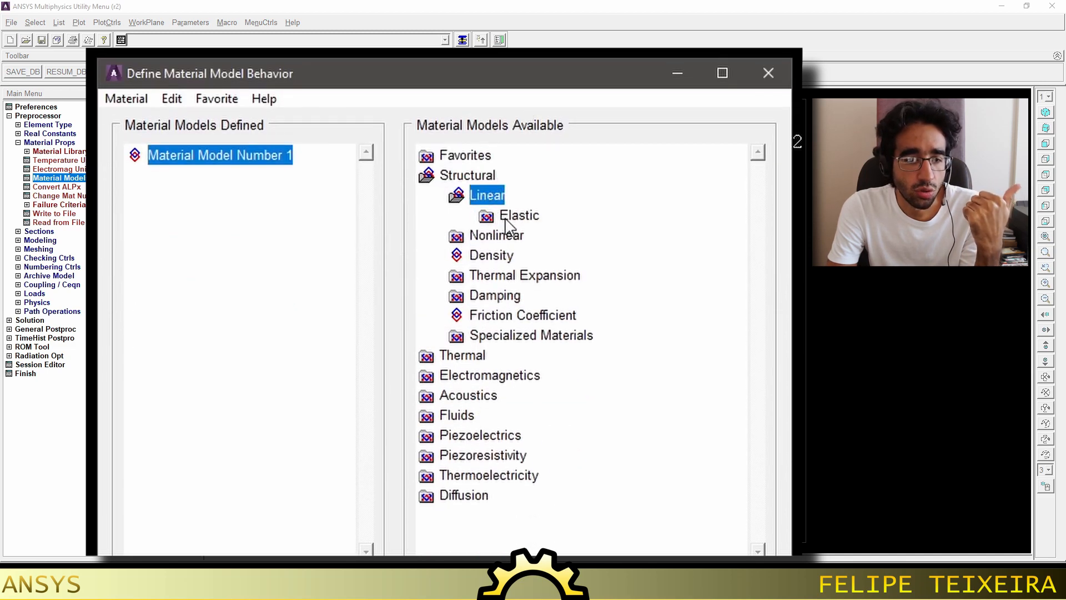
{"action": "double_click", "coordinate": [518, 216]}
{"action": "double_click", "coordinate": [535, 239]}
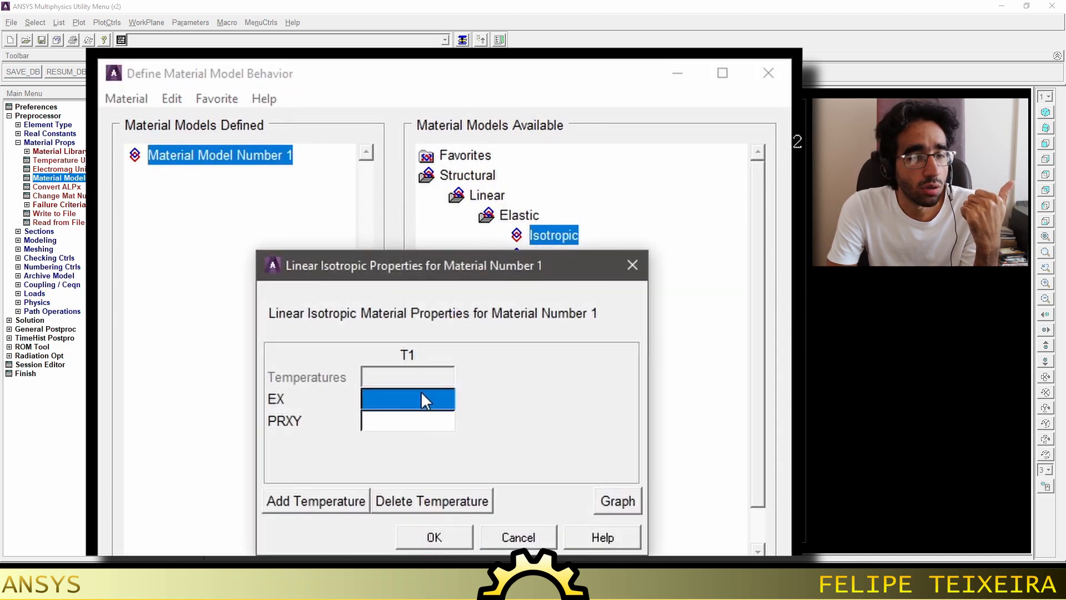
{"action": "type", "text": "2e11"}
{"action": "key", "text": "Tab"}
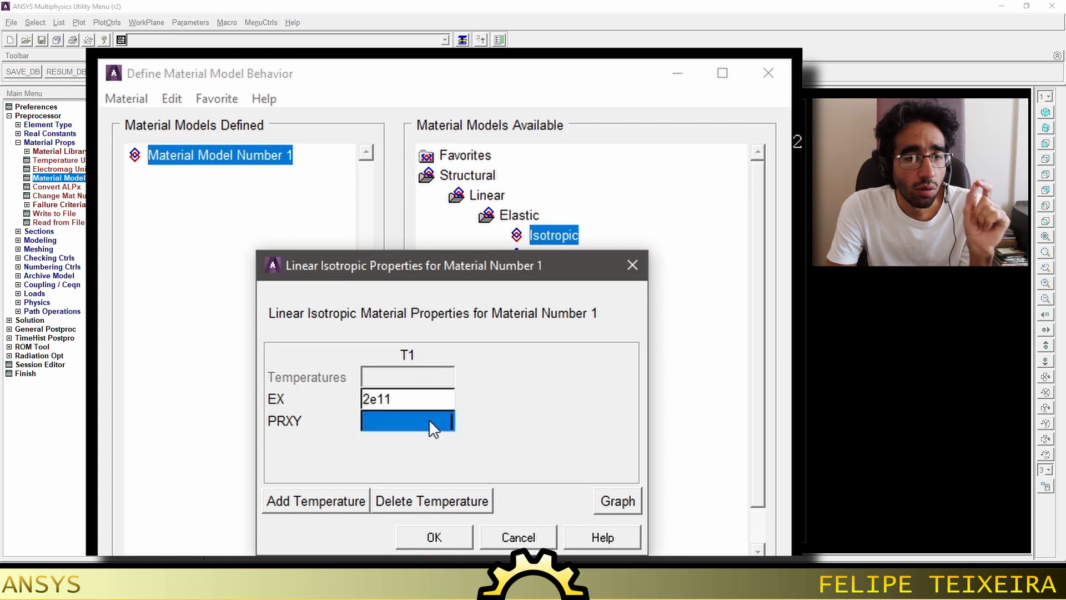
{"action": "type", "text": "0.3"}
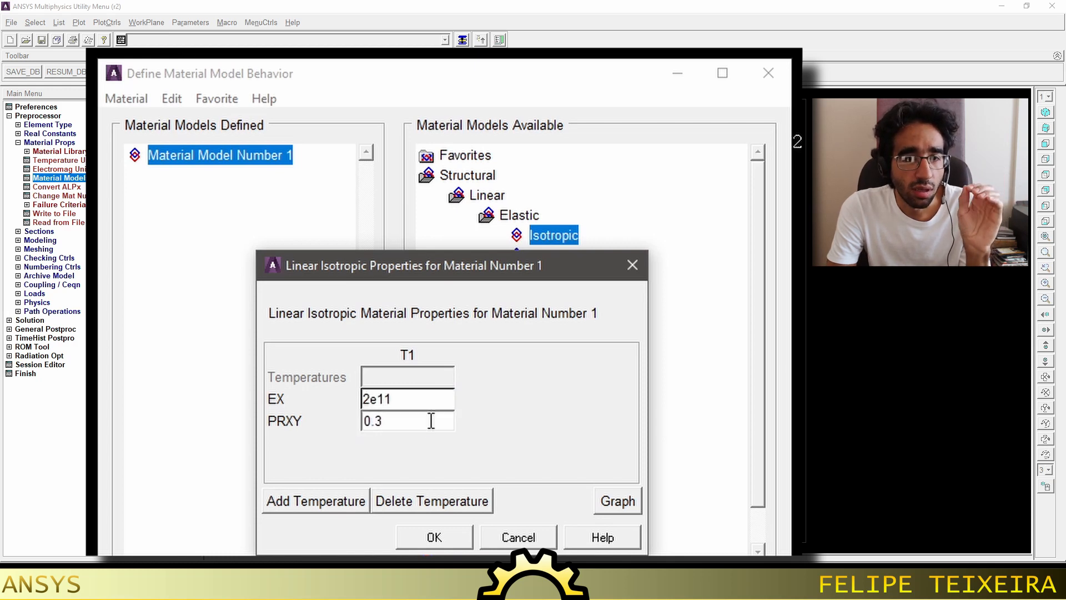
{"action": "left_click", "coordinate": [434, 536]}
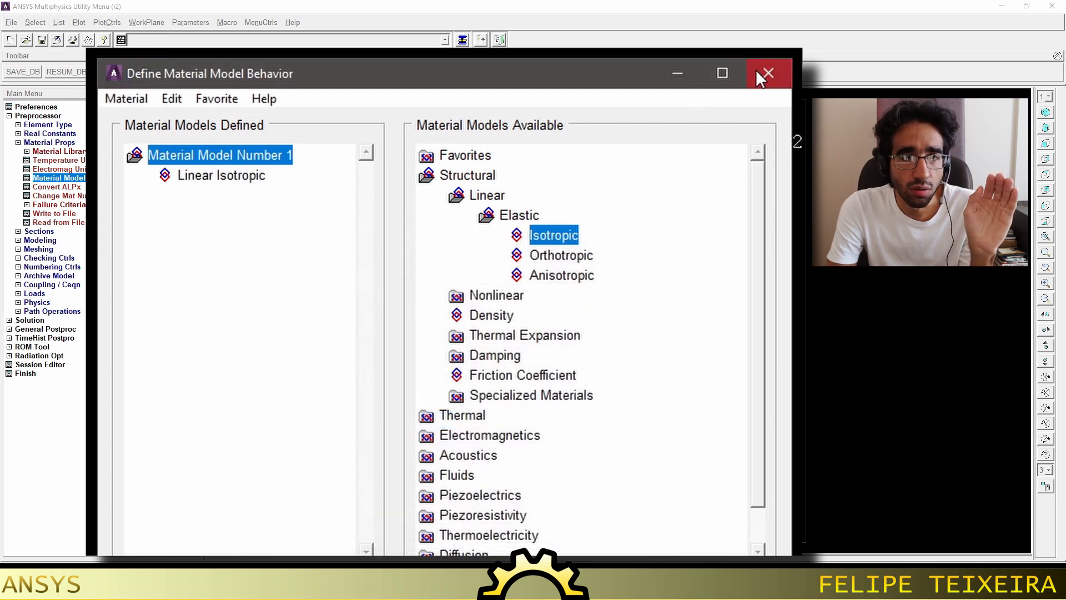
{"action": "left_click", "coordinate": [758, 72]}
{"action": "left_click", "coordinate": [50, 142]}
Start a common beam section with ID 1, name it L100x10 and choose the L-shaped sub-type.
{"action": "left_click", "coordinate": [40, 151]}
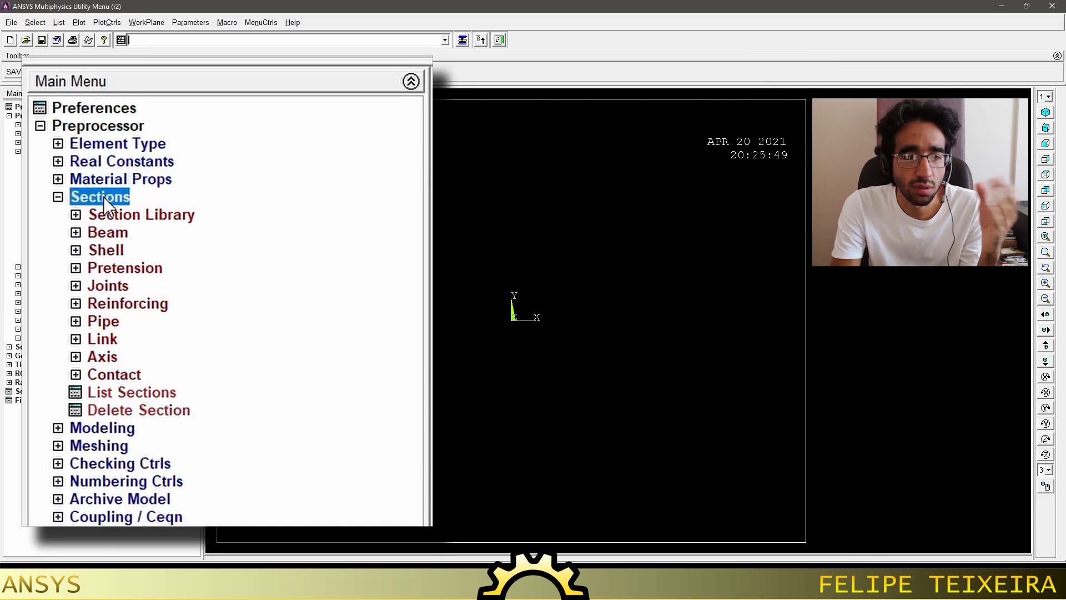
{"action": "left_click", "coordinate": [108, 232]}
{"action": "left_click", "coordinate": [142, 248]}
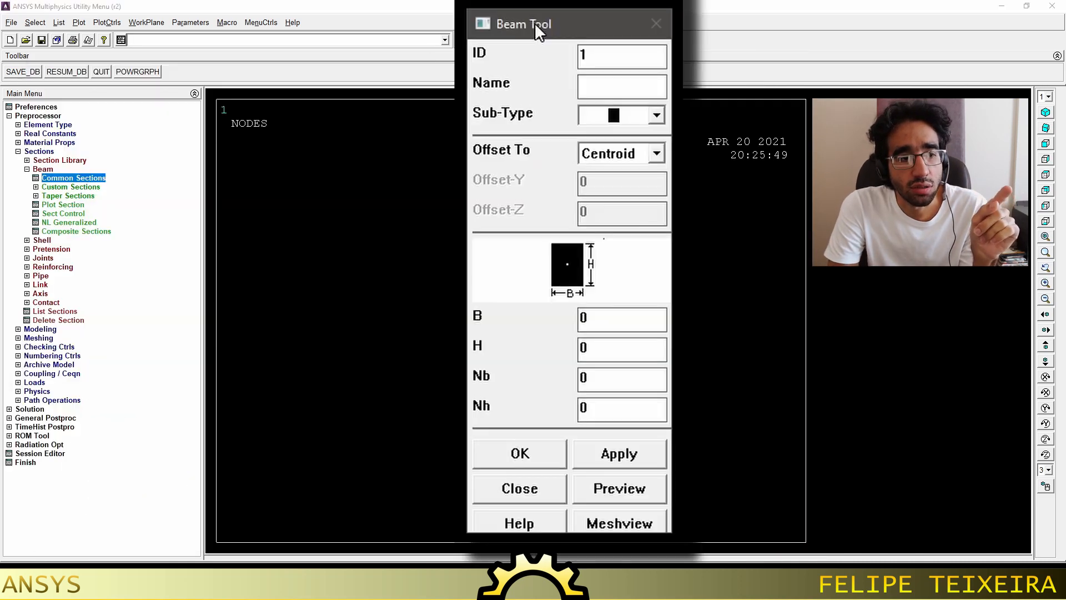
{"action": "left_click", "coordinate": [604, 89]}
{"action": "type", "text": "L100x10"}
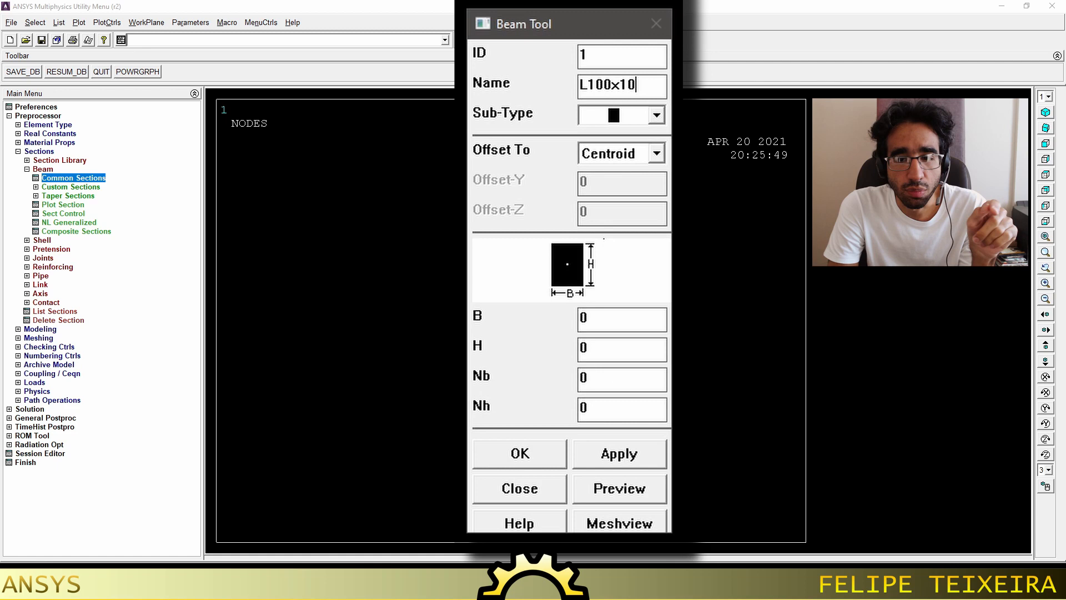
{"action": "left_click", "coordinate": [656, 117]}
{"action": "left_click", "coordinate": [623, 246]}
Set the L section's W1 and W2 to 0.1, t1 and t2 to 0.01 and mesh refinement to 5, preview its mesh, and accept it.
{"action": "left_click_drag", "start_coordinate": [608, 320], "coordinate": [565, 319]}
{"action": "type", "text": "0.1"}
{"action": "key", "text": "Tab"}
{"action": "type", "text": "0.1"}
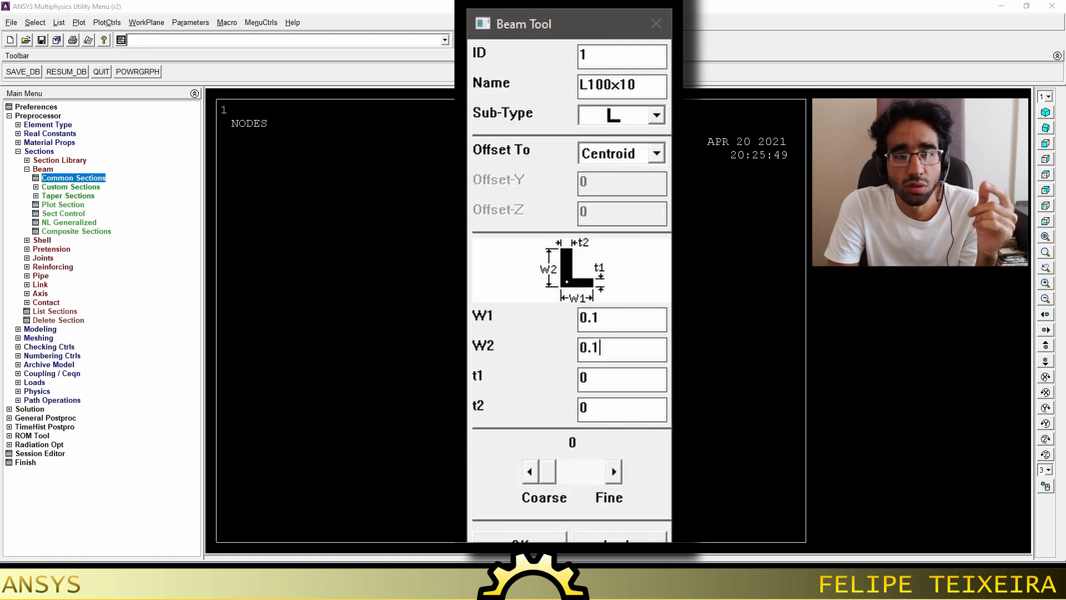
{"action": "key", "text": "Tab"}
{"action": "type", "text": "0.01"}
{"action": "key", "text": "Tab"}
{"action": "type", "text": "0.01"}
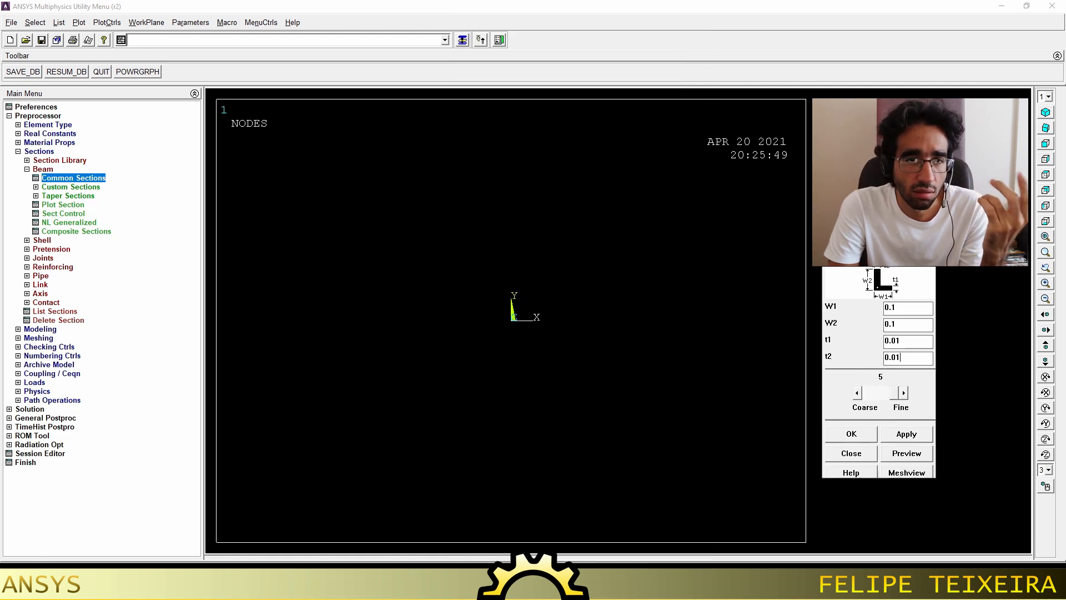
{"action": "left_click", "coordinate": [903, 474]}
{"action": "left_click", "coordinate": [869, 437]}
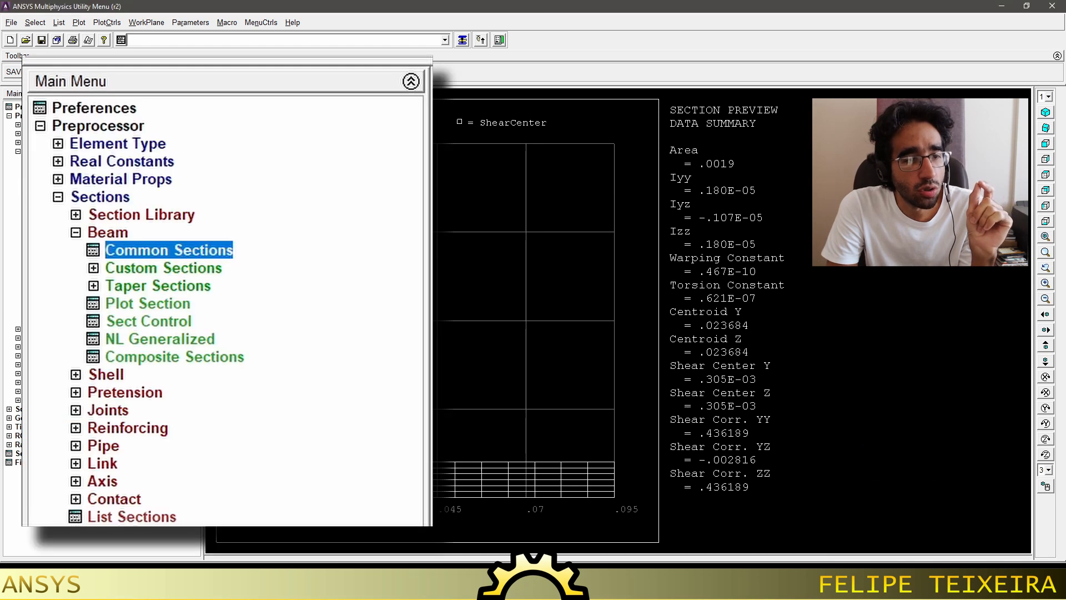
{"action": "left_click", "coordinate": [92, 196]}
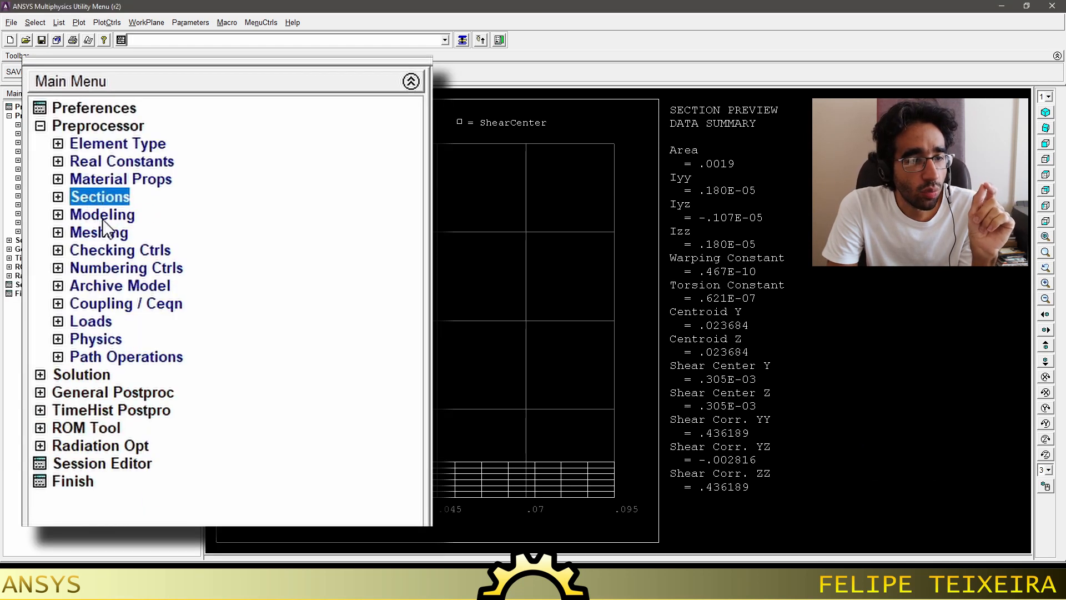
Create keypoint 1 in the active coordinate system at location 0, 0, 0.
{"action": "left_click", "coordinate": [103, 219]}
{"action": "left_click", "coordinate": [114, 232]}
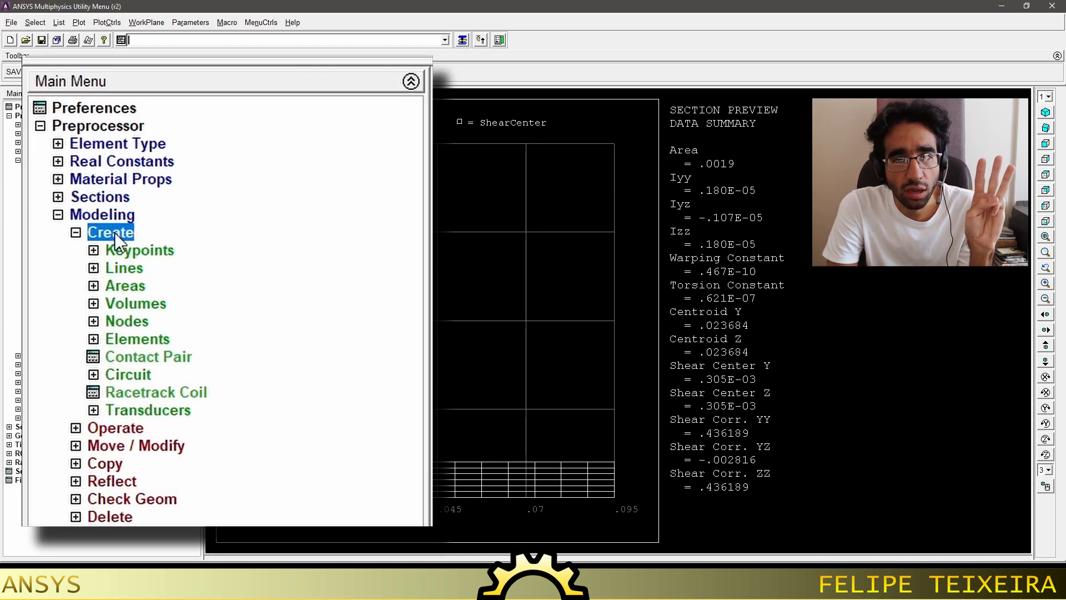
{"action": "left_click", "coordinate": [139, 247]}
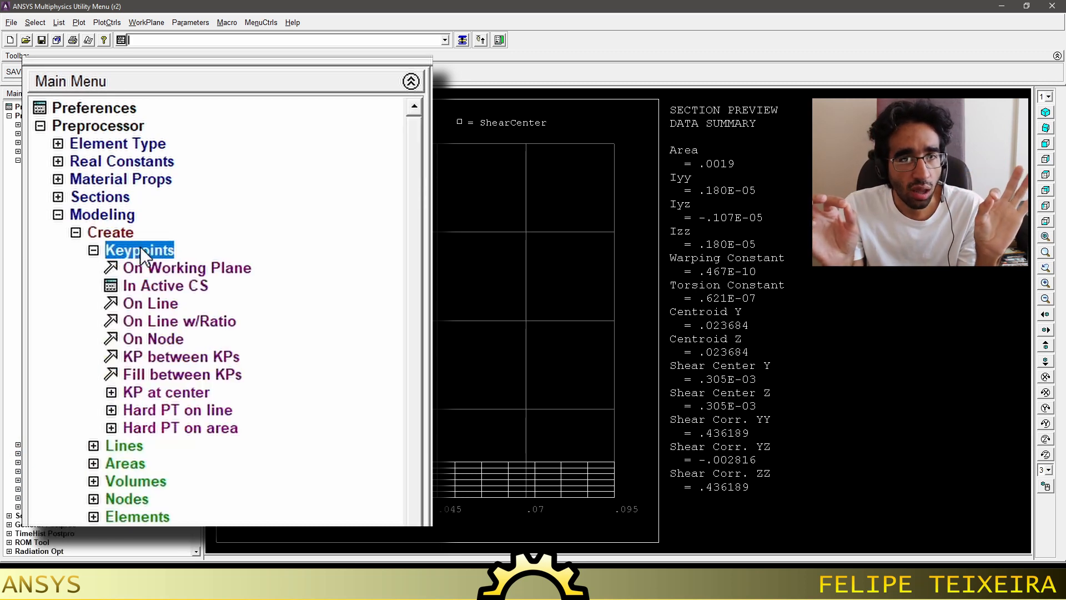
{"action": "left_click", "coordinate": [195, 287]}
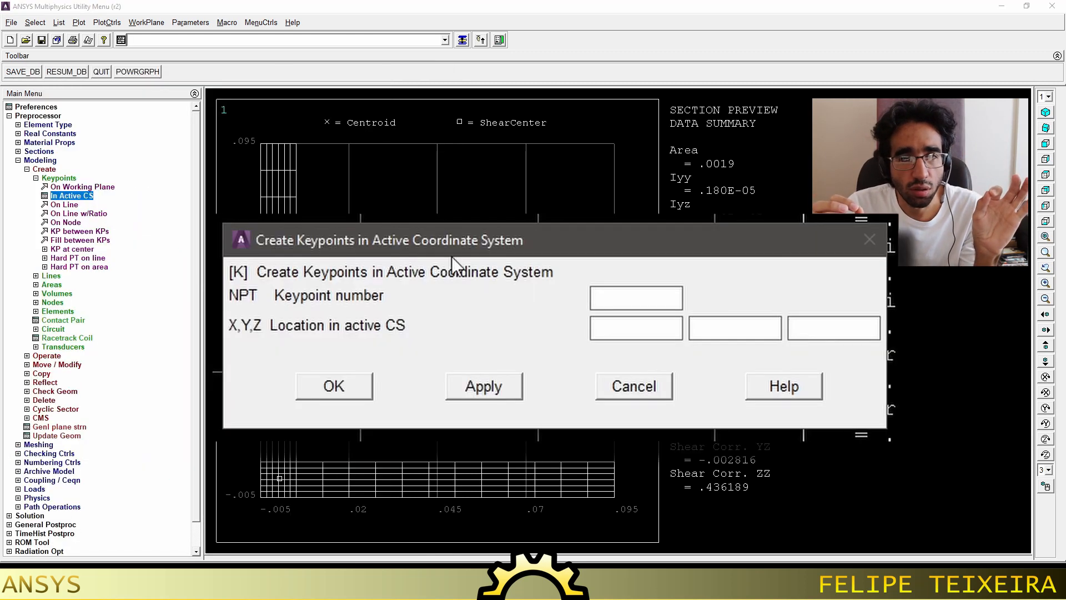
{"action": "type", "text": "1"}
{"action": "left_click", "coordinate": [631, 331]}
{"action": "type", "text": "0"}
{"action": "key", "text": "Tab"}
{"action": "type", "text": "0"}
{"action": "key", "text": "Tab"}
{"action": "type", "text": "0"}
{"action": "key", "text": "Tab"}
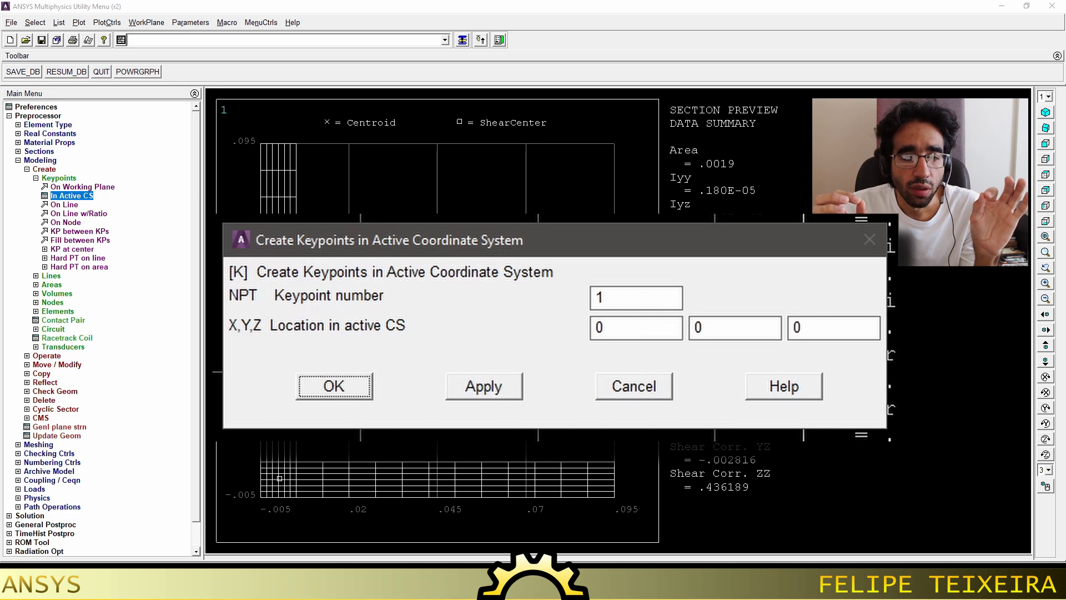
{"action": "left_click", "coordinate": [496, 385]}
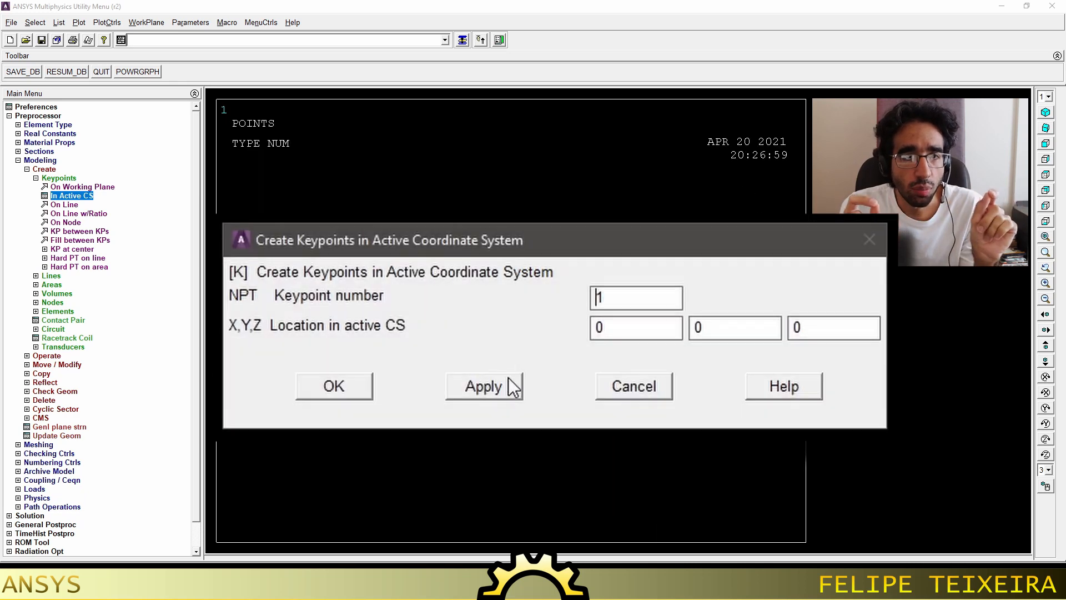
Create keypoint 2 in the active coordinate system at location 2, 0, 0.
{"action": "double_click", "coordinate": [602, 299]}
{"action": "type", "text": "2"}
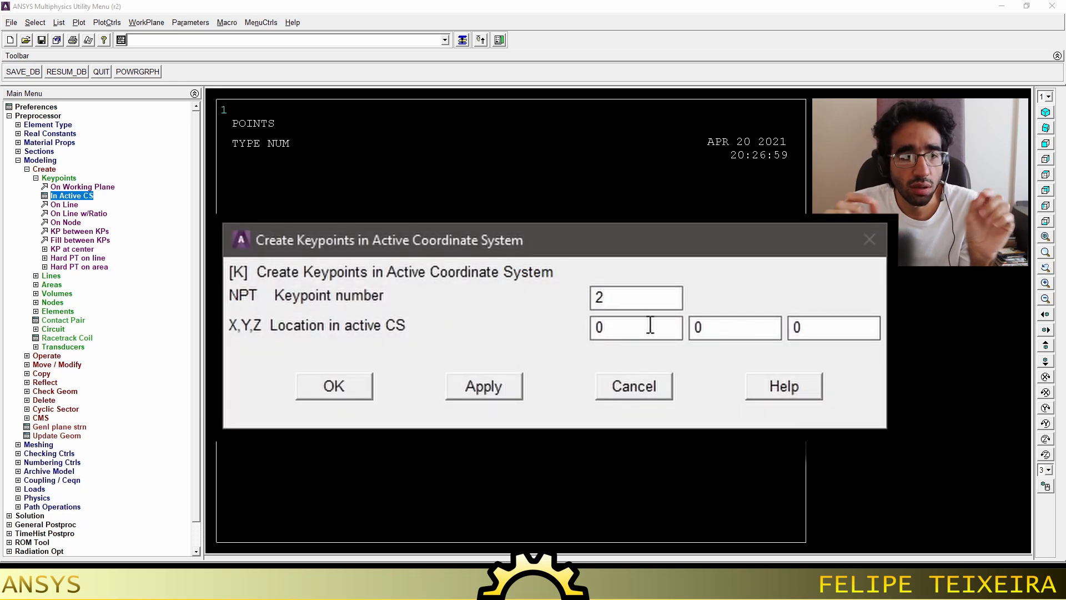
{"action": "key", "text": "Tab"}
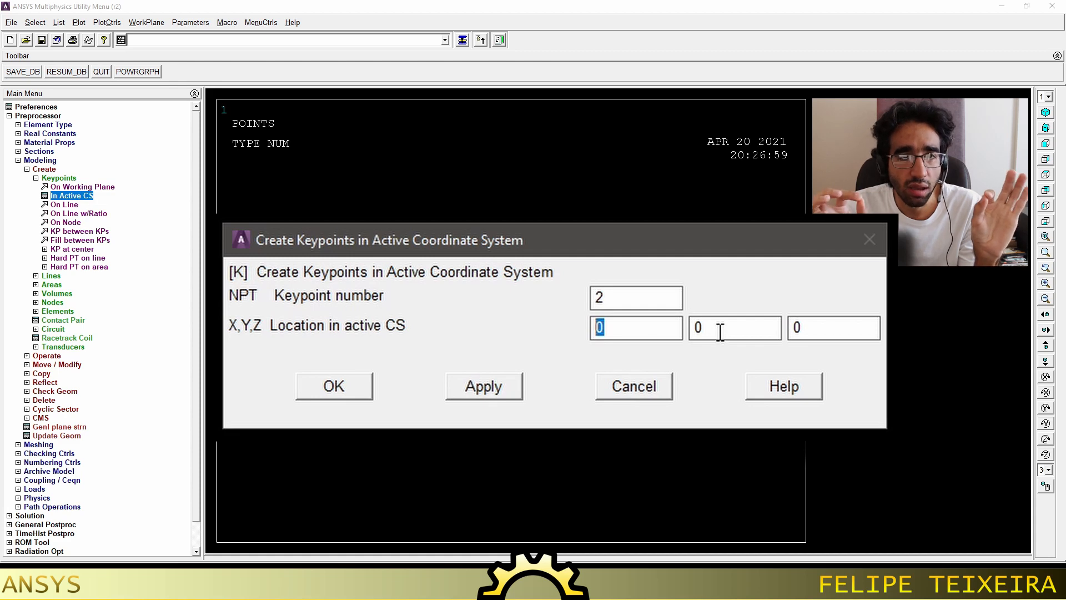
{"action": "type", "text": "2"}
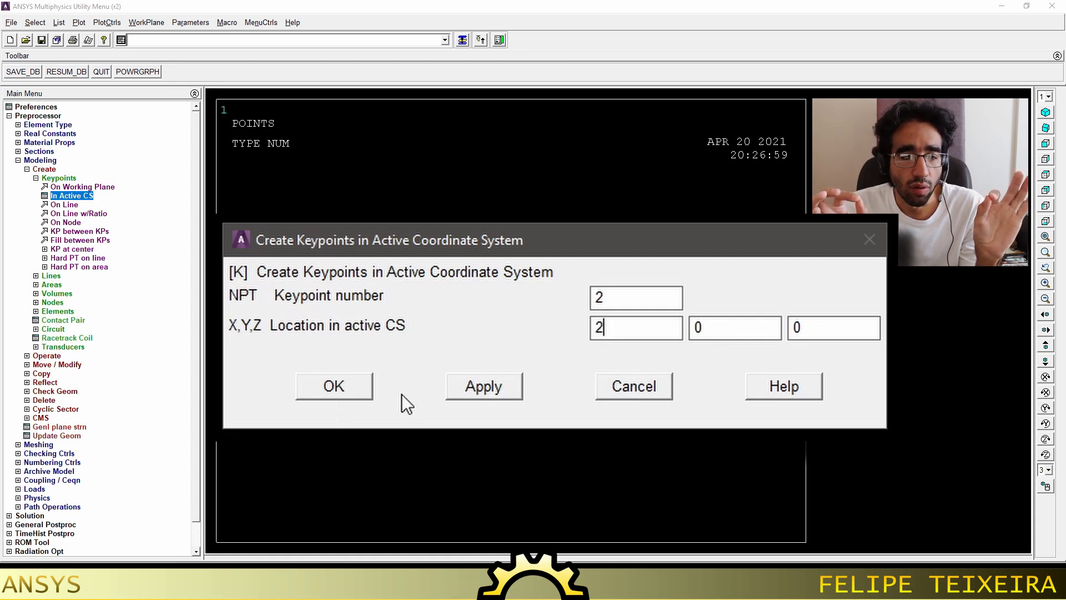
{"action": "left_click", "coordinate": [494, 389]}
Create keypoint 3 at location 0, 1, 0 and finish keypoint creation.
{"action": "left_click", "coordinate": [587, 297]}
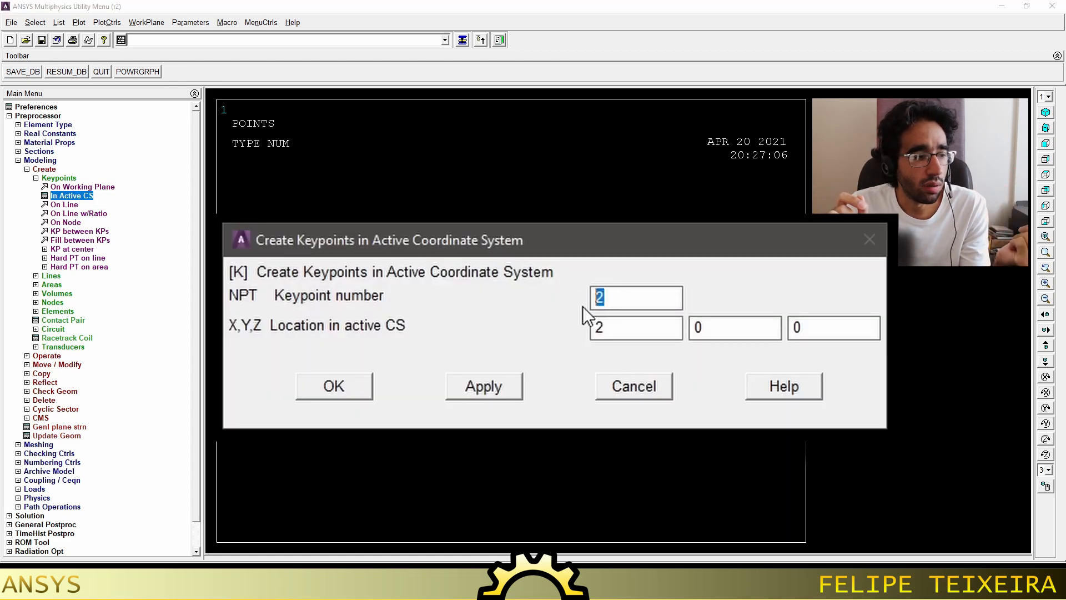
{"action": "type", "text": "3"}
{"action": "key", "text": "Tab"}
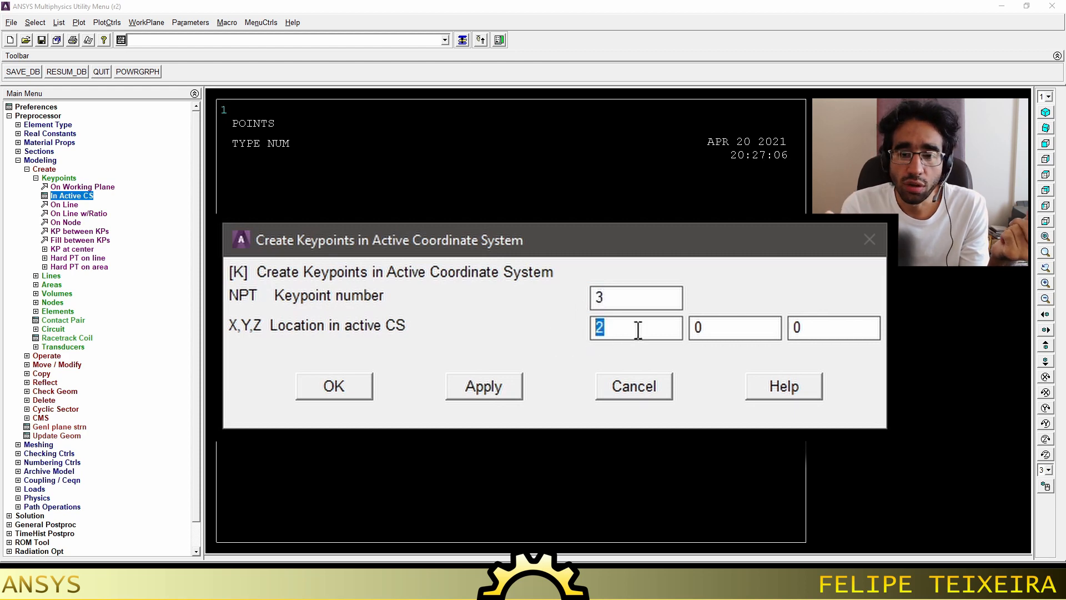
{"action": "type", "text": "0"}
{"action": "key", "text": "Tab"}
{"action": "type", "text": "1"}
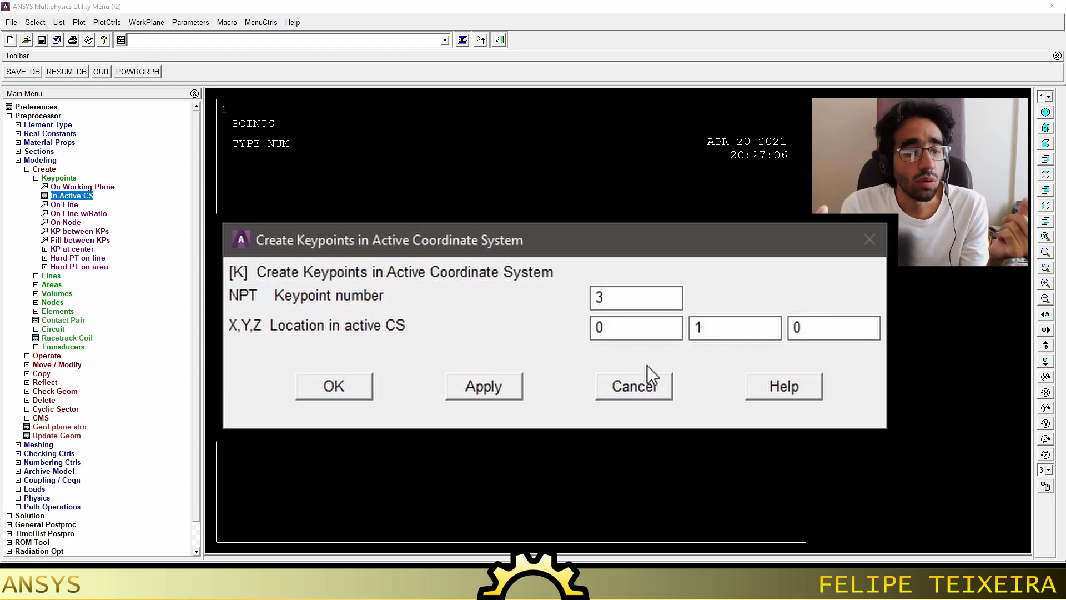
{"action": "left_click", "coordinate": [488, 382]}
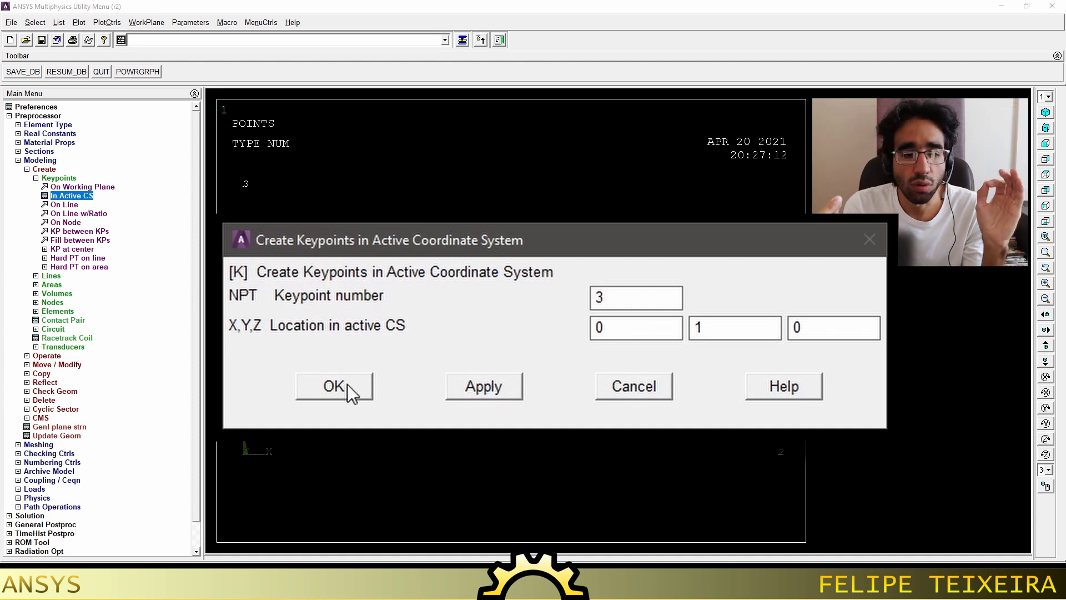
{"action": "left_click", "coordinate": [641, 387]}
Plot the keypoints and create a straight line from keypoint 1 at the origin to keypoint 2.
{"action": "left_click", "coordinate": [75, 23]}
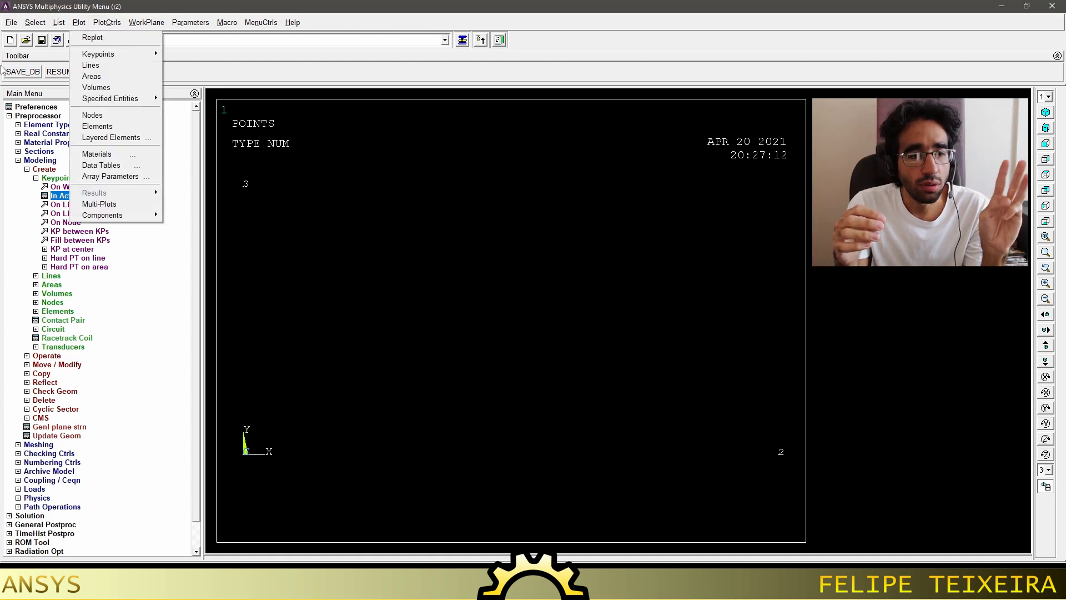
{"action": "mouse_move", "coordinate": [102, 54]}
{"action": "left_click", "coordinate": [189, 54]}
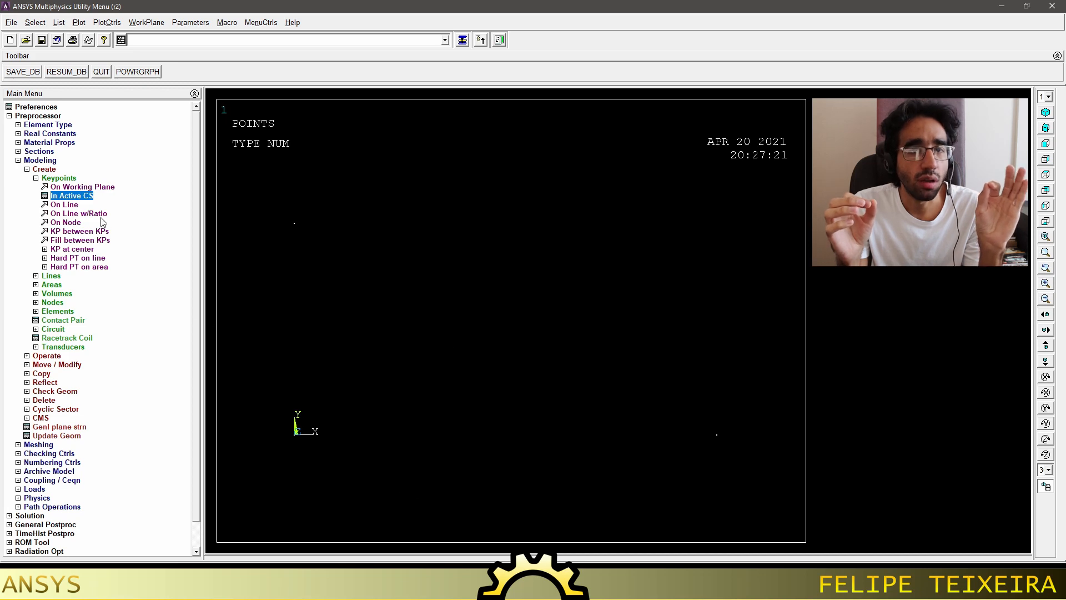
{"action": "left_click", "coordinate": [54, 178]}
{"action": "left_click", "coordinate": [52, 185]}
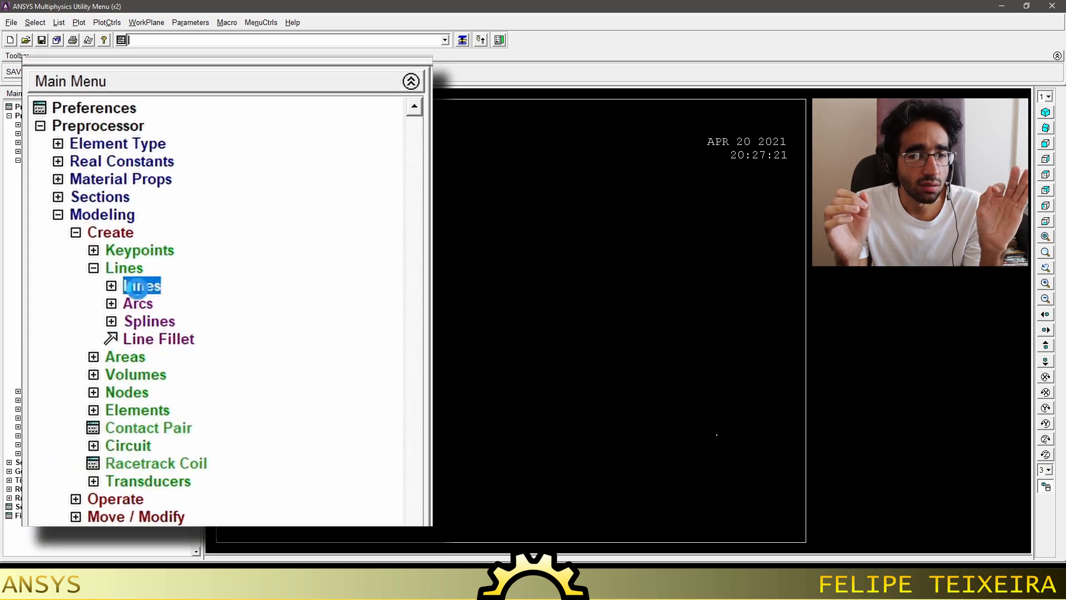
{"action": "left_click", "coordinate": [60, 195]}
{"action": "left_click", "coordinate": [82, 204]}
{"action": "left_click", "coordinate": [294, 434]}
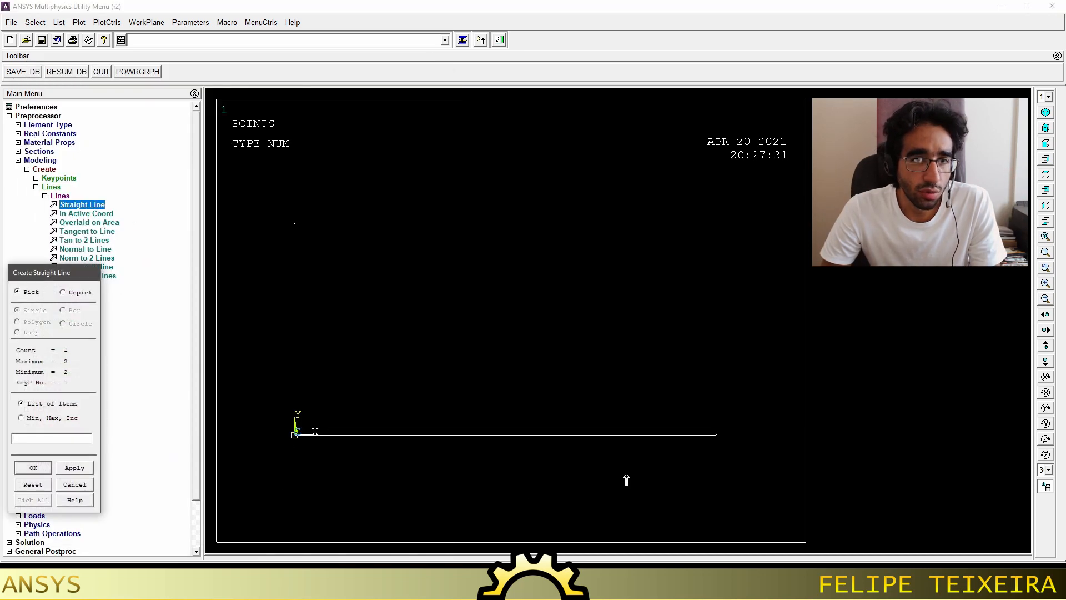
{"action": "left_click", "coordinate": [716, 435]}
{"action": "left_click", "coordinate": [34, 467]}
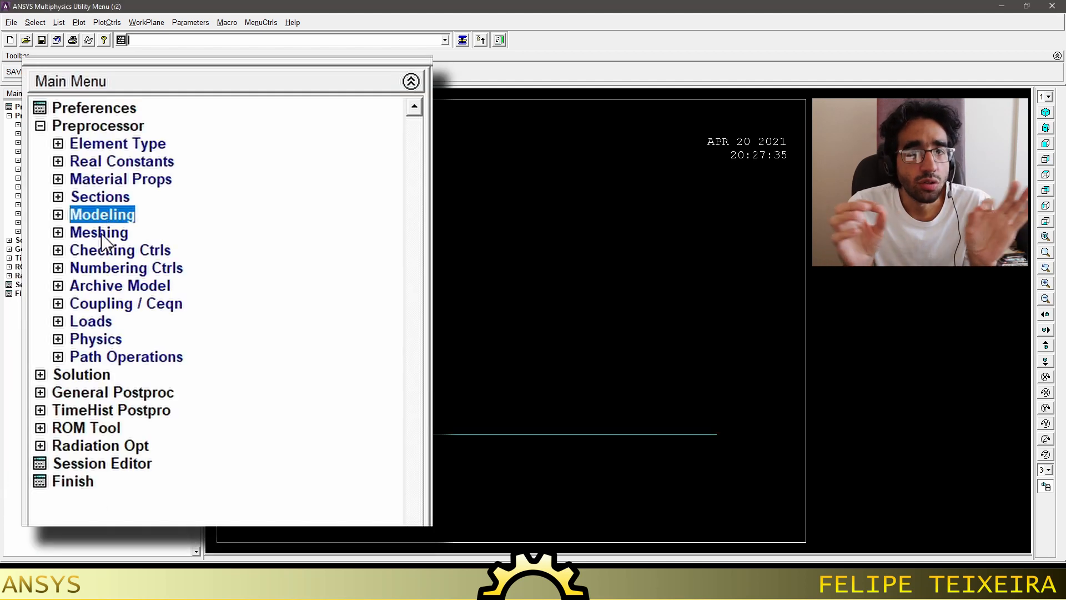
Assign material 1, element type BEAM188 and section L100x10 to the beam line, with no real constants and orientation keypoint picking enabled.
{"action": "left_click", "coordinate": [39, 170]}
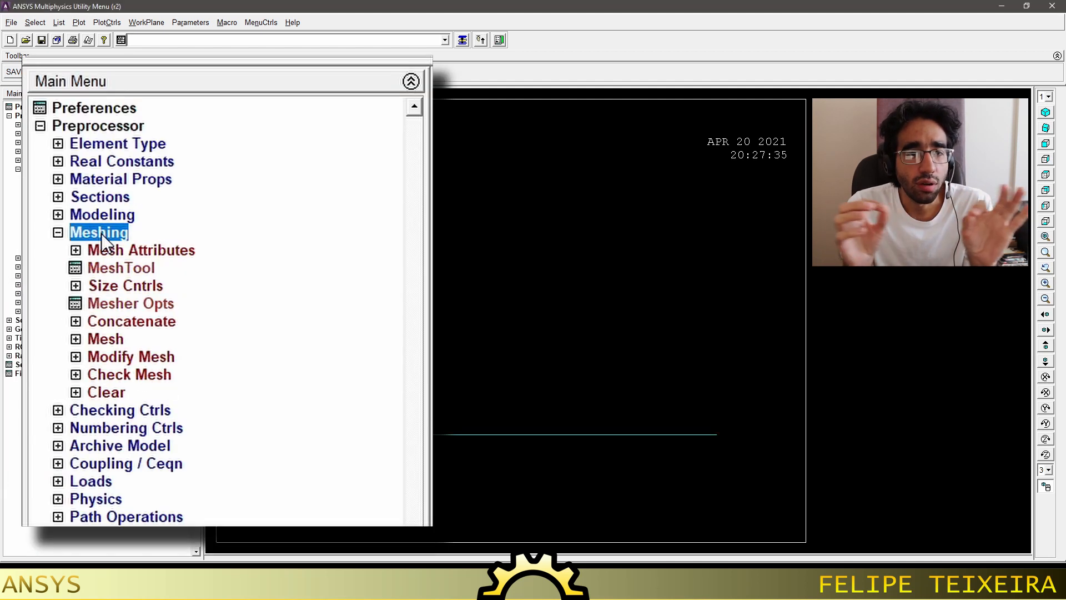
{"action": "left_click", "coordinate": [135, 250]}
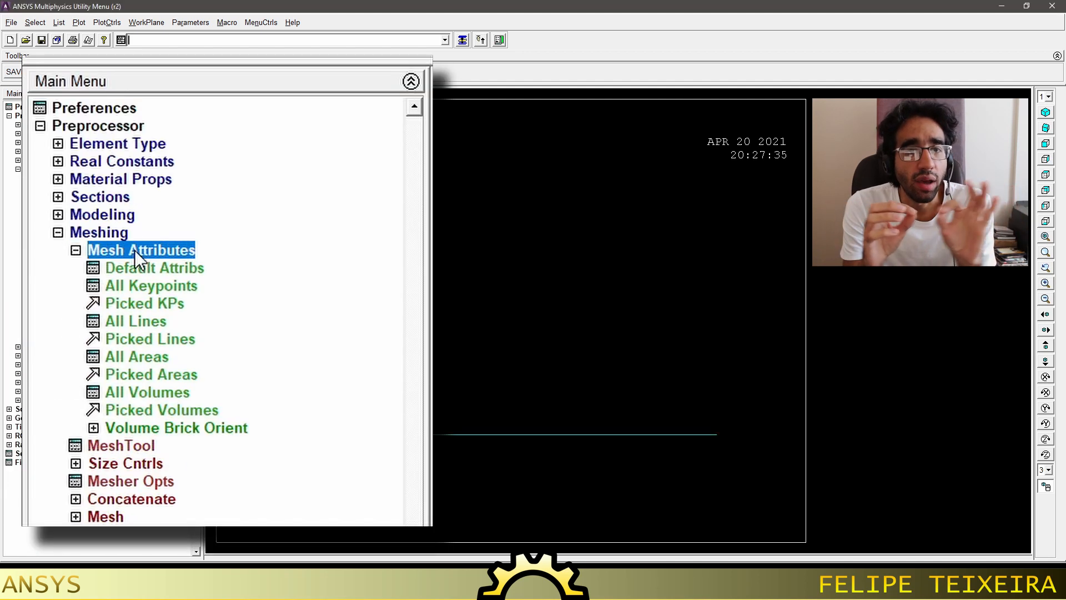
{"action": "left_click", "coordinate": [152, 338]}
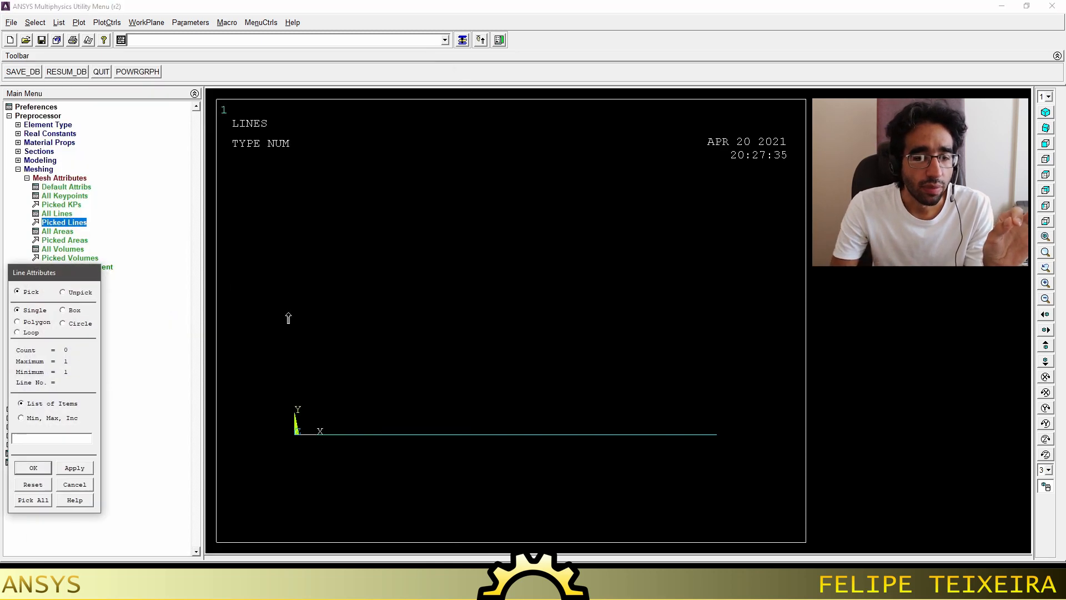
{"action": "left_click", "coordinate": [529, 437]}
{"action": "left_click", "coordinate": [34, 468]}
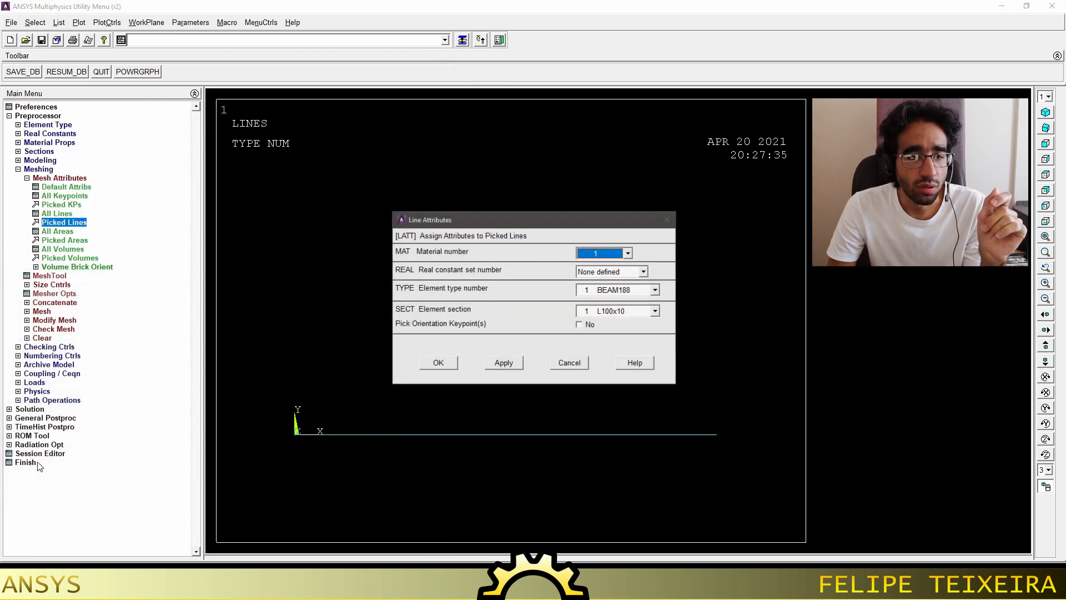
{"action": "left_click", "coordinate": [615, 257]}
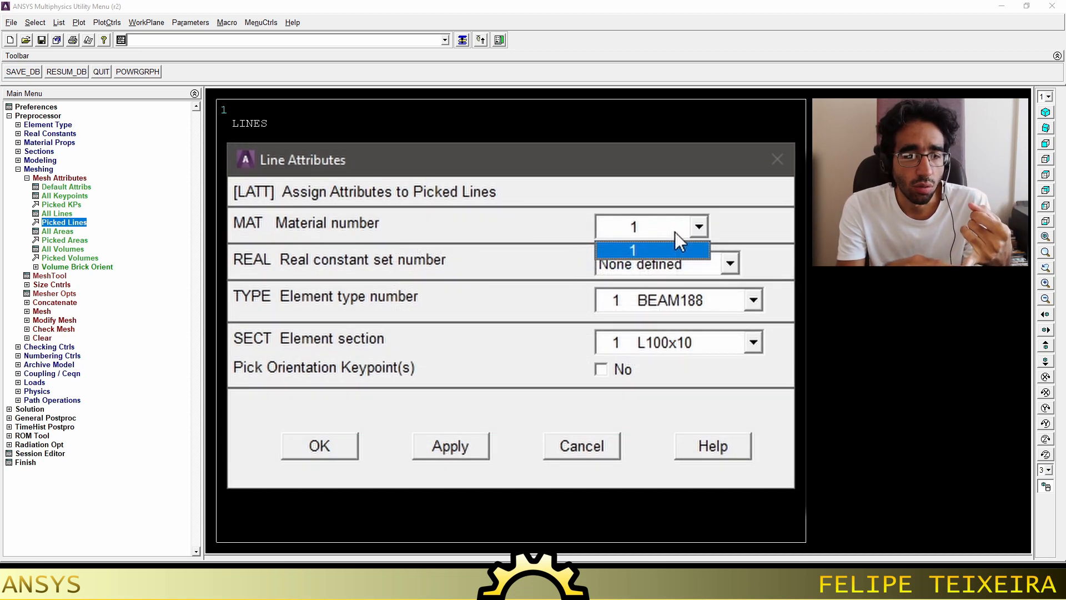
{"action": "left_click", "coordinate": [675, 232]}
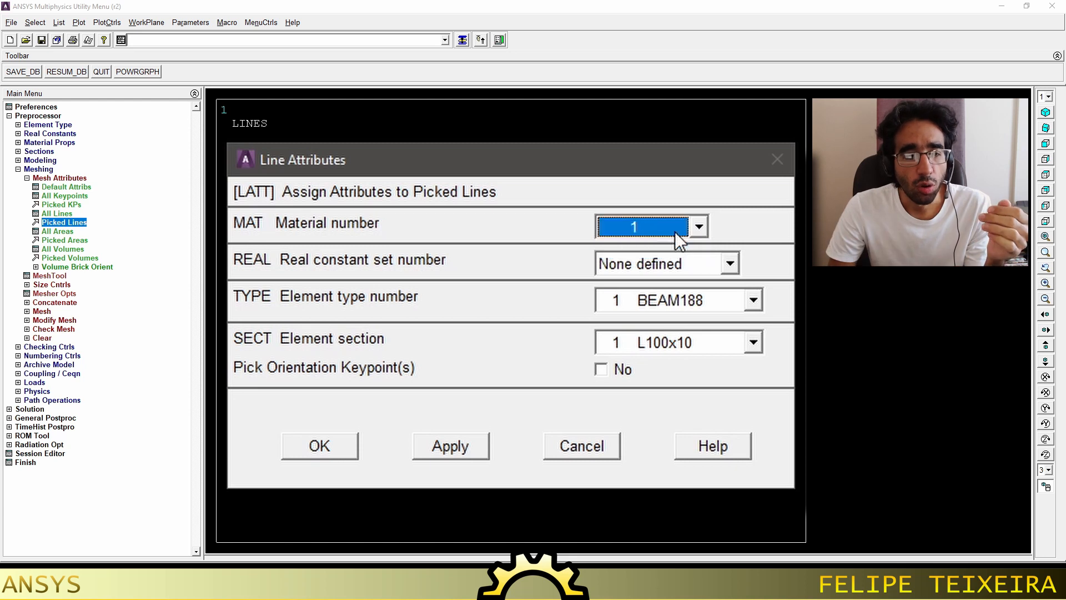
{"action": "left_click", "coordinate": [715, 266]}
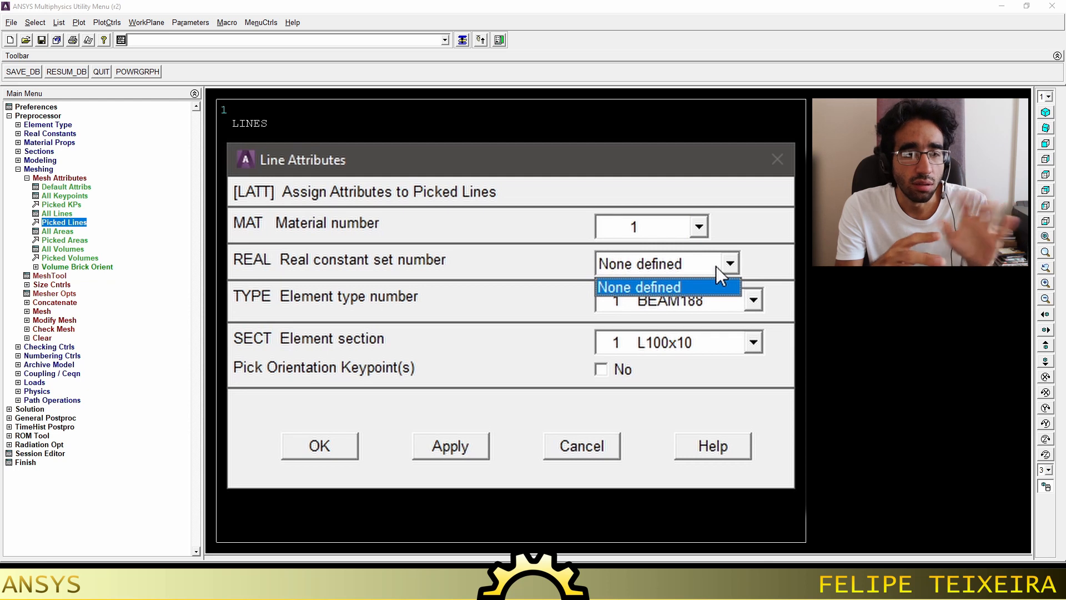
{"action": "left_click", "coordinate": [717, 267]}
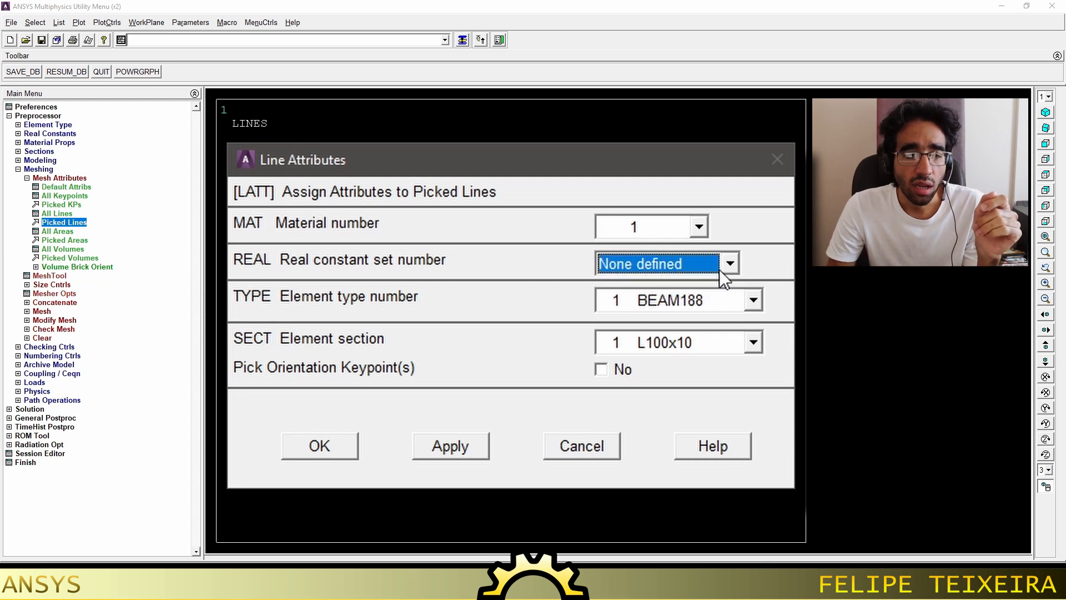
{"action": "left_click", "coordinate": [744, 298]}
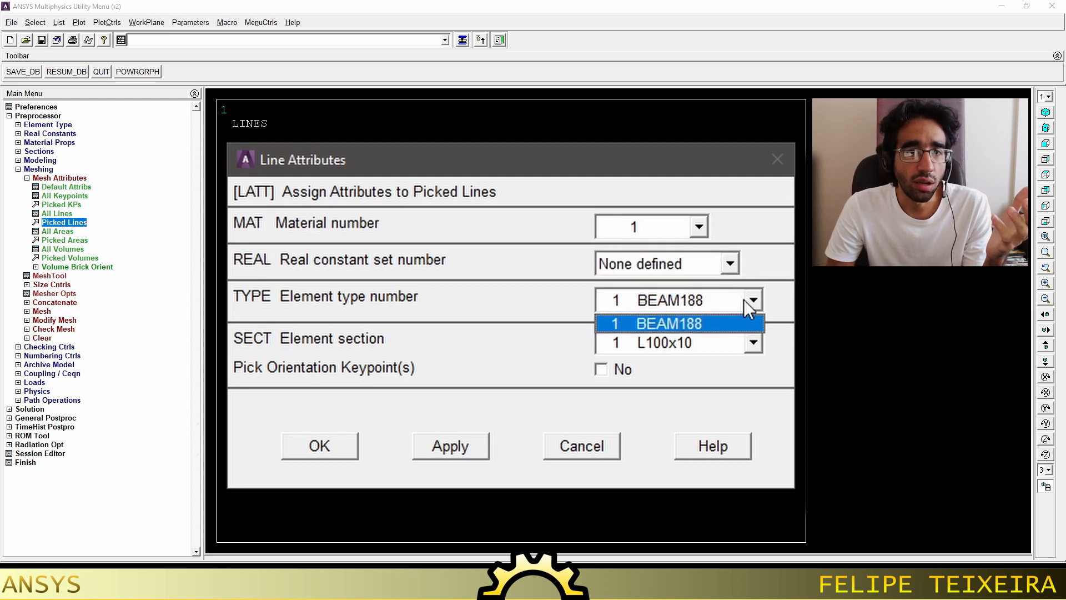
{"action": "left_click", "coordinate": [751, 323]}
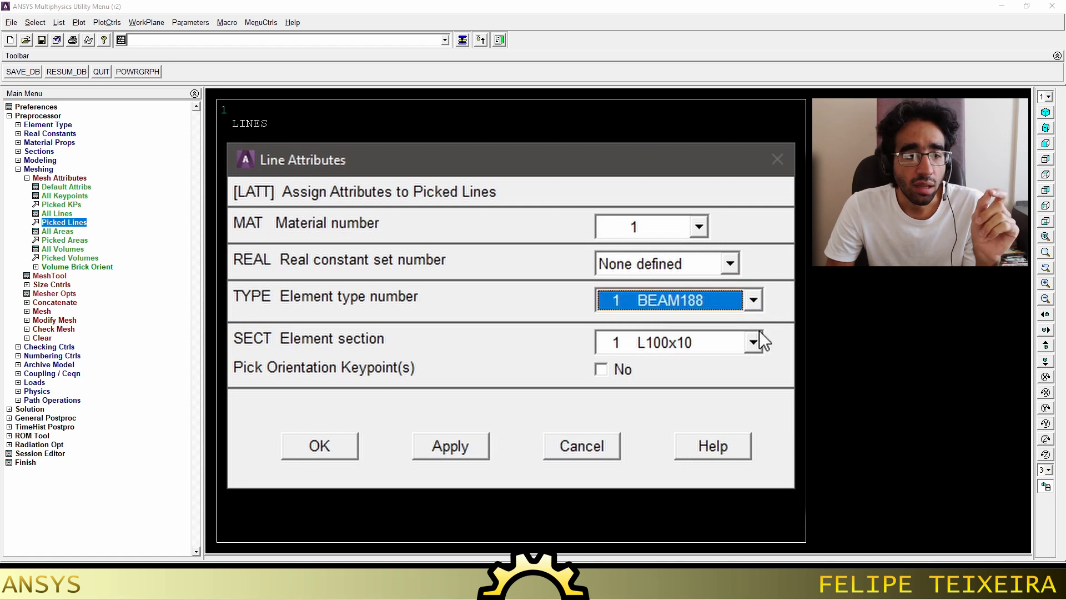
{"action": "left_click", "coordinate": [754, 344]}
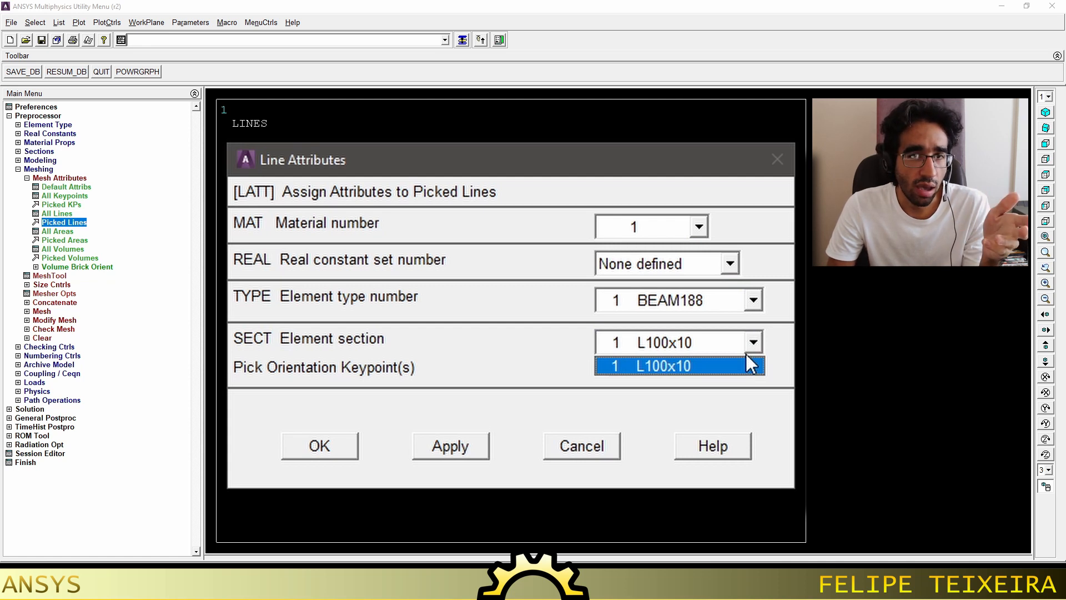
{"action": "left_click", "coordinate": [746, 357]}
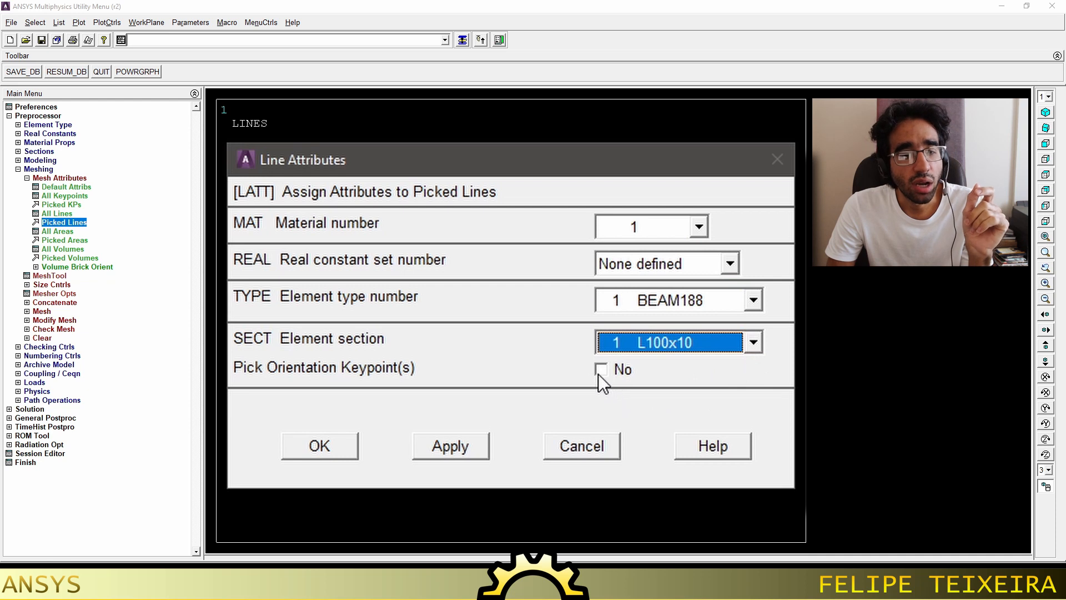
{"action": "left_click", "coordinate": [600, 370]}
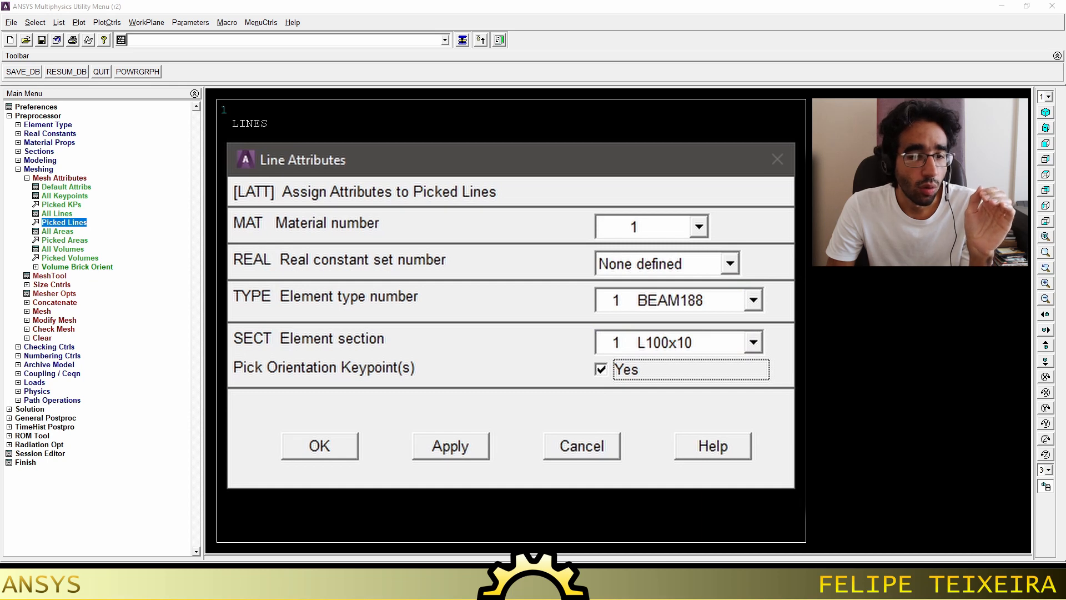
{"action": "left_click", "coordinate": [321, 451]}
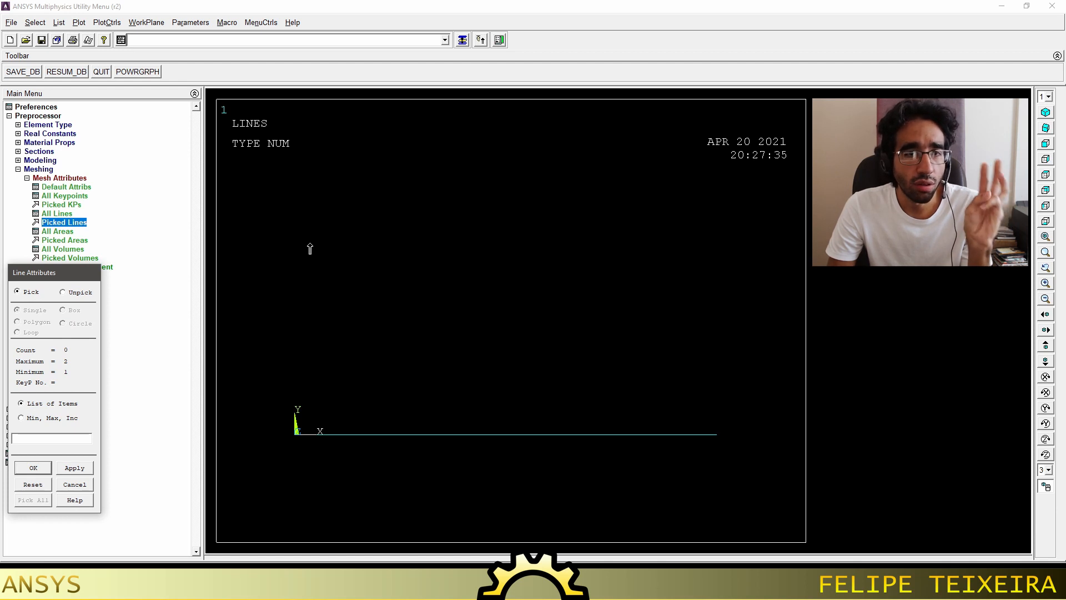
Plot the keypoints and set keypoint 3 as the beam line's orientation keypoint.
{"action": "left_click", "coordinate": [79, 23]}
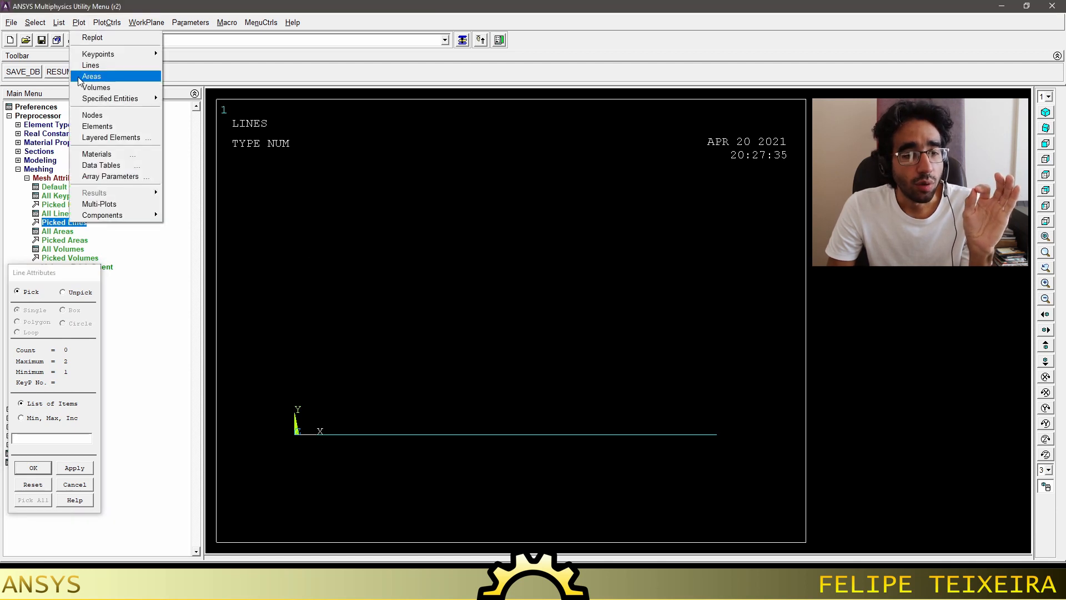
{"action": "mouse_move", "coordinate": [111, 54]}
{"action": "left_click", "coordinate": [203, 55]}
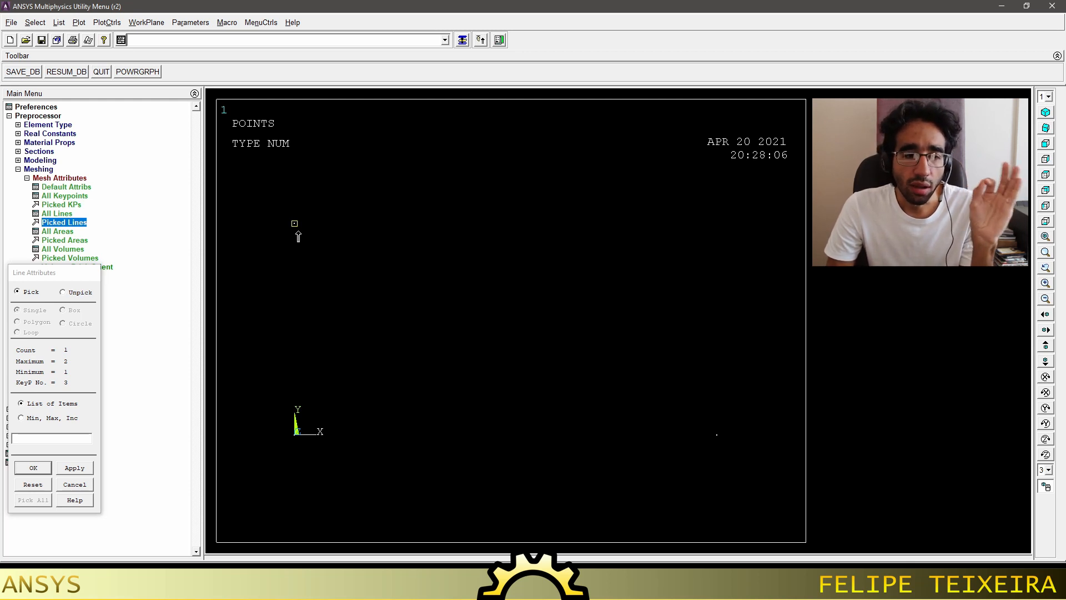
{"action": "left_click", "coordinate": [33, 468]}
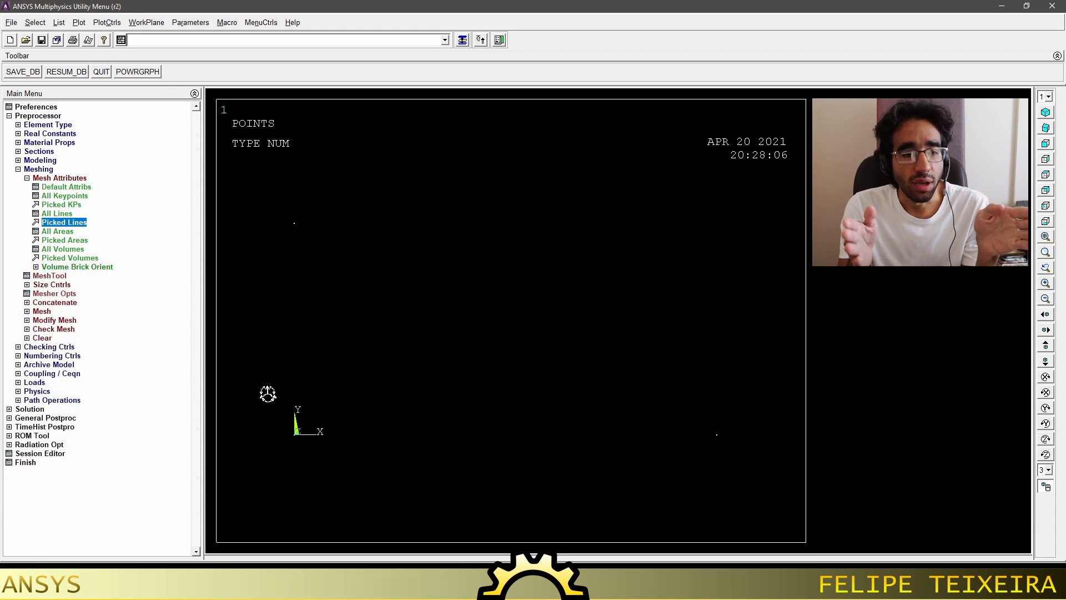
Plot the lines and set the beam line's manual element size to 100 element divisions.
{"action": "left_click", "coordinate": [79, 23]}
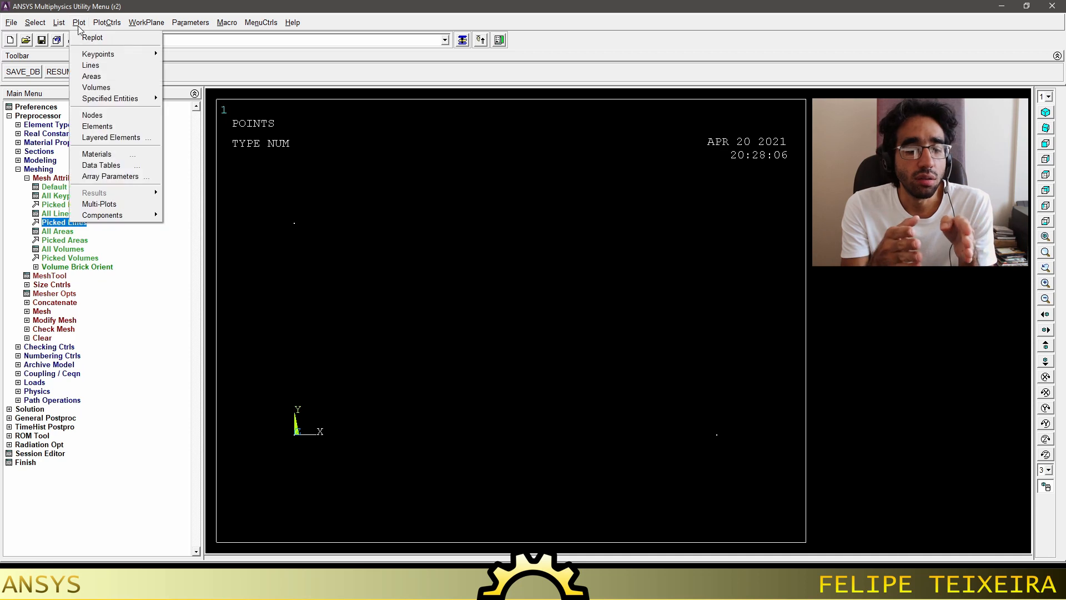
{"action": "left_click", "coordinate": [90, 65]}
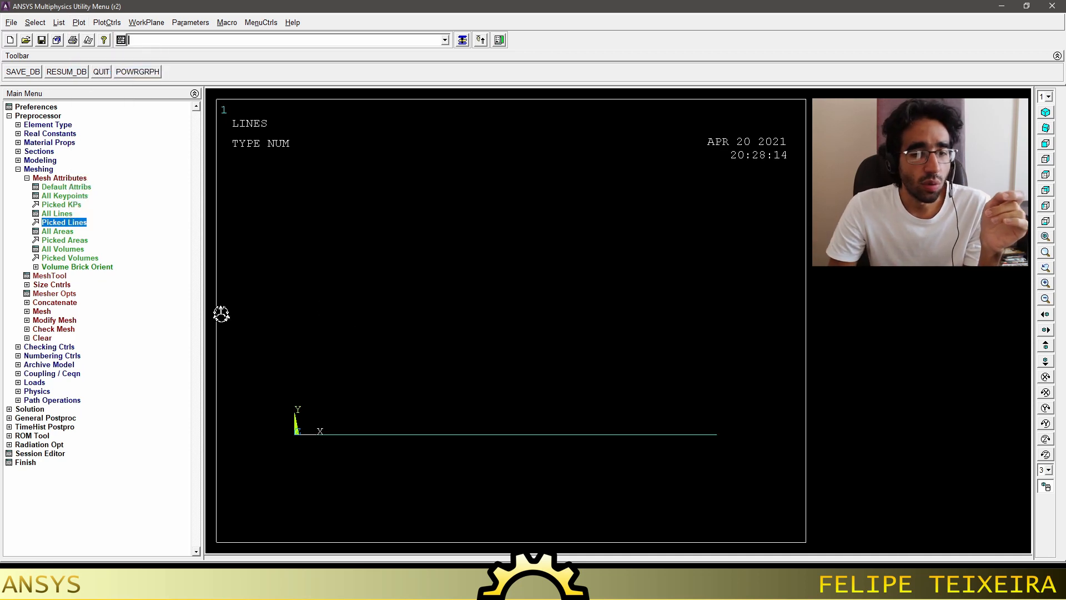
{"action": "left_click", "coordinate": [50, 178]}
{"action": "left_click", "coordinate": [119, 244]}
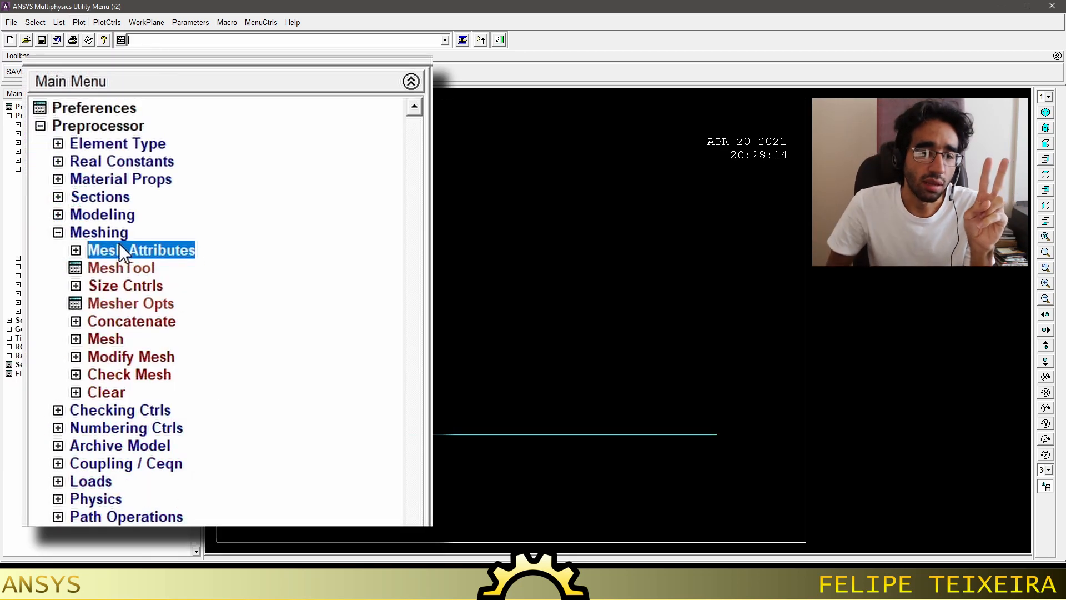
{"action": "left_click", "coordinate": [118, 284]}
{"action": "left_click", "coordinate": [138, 321]}
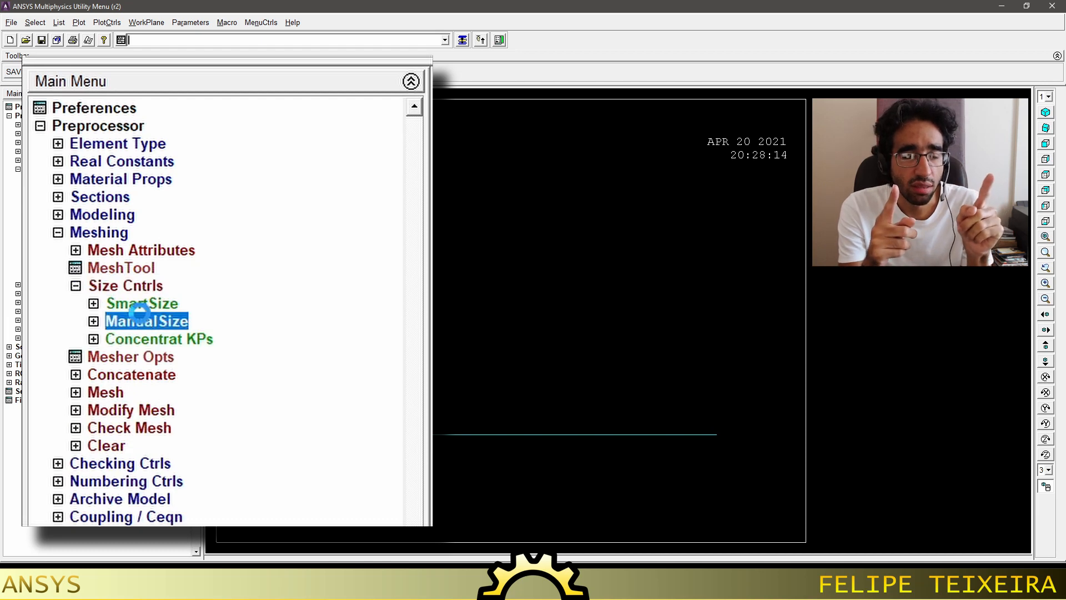
{"action": "left_click", "coordinate": [144, 375]}
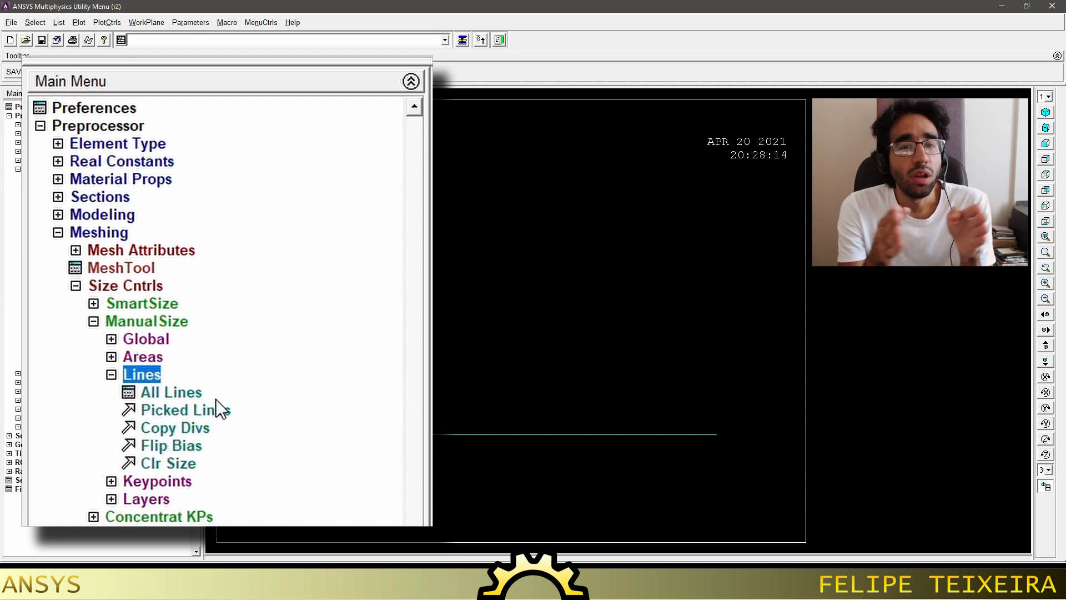
{"action": "left_click", "coordinate": [99, 259]}
{"action": "left_click", "coordinate": [525, 436]}
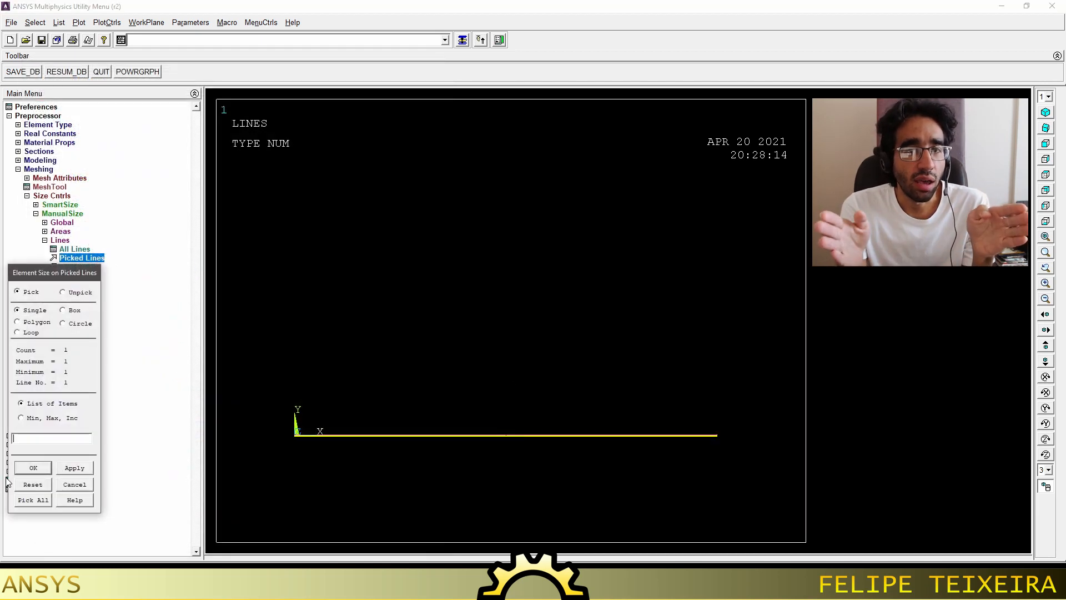
{"action": "left_click", "coordinate": [34, 464]}
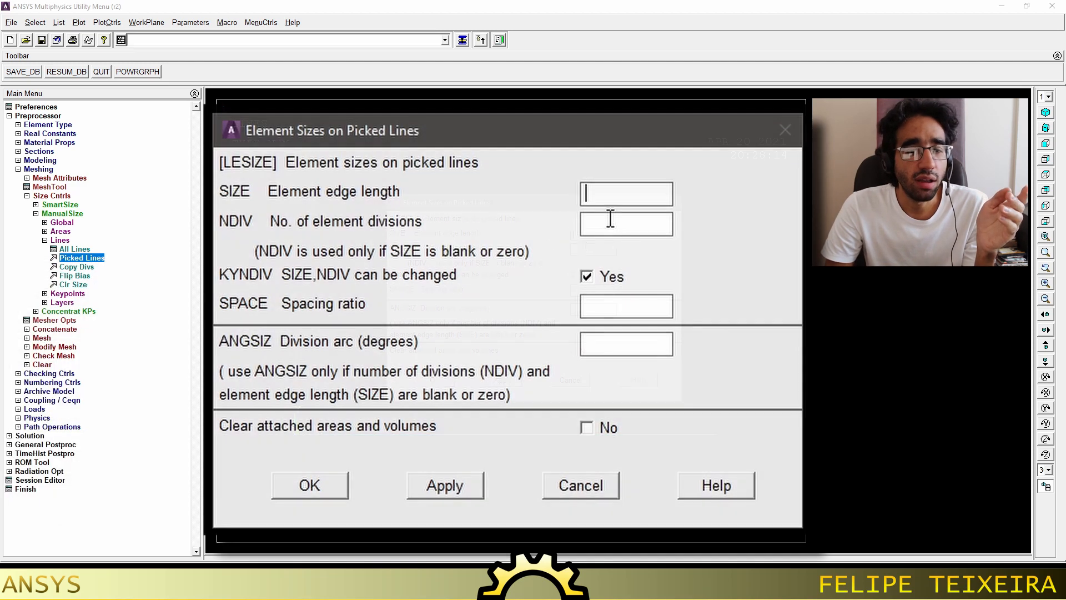
{"action": "left_click", "coordinate": [587, 249]}
{"action": "type", "text": "100"}
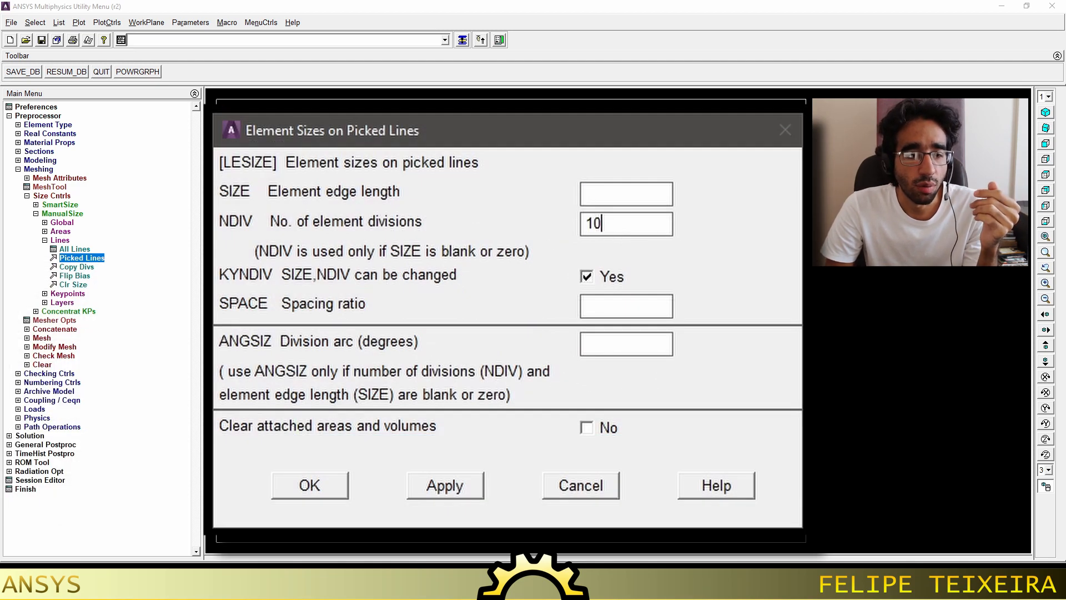
{"action": "left_click", "coordinate": [312, 484]}
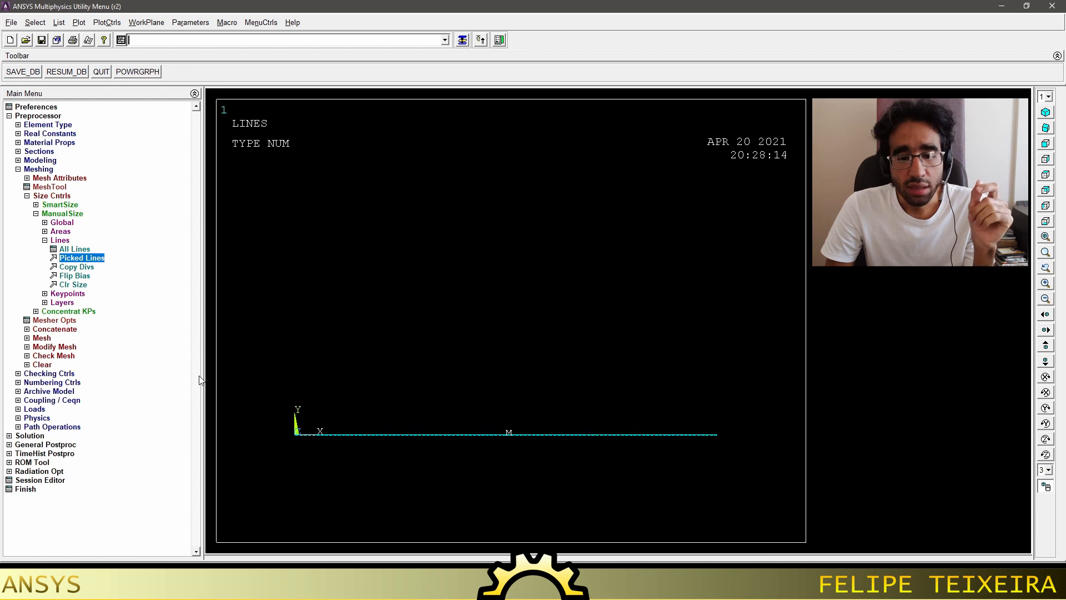
Replot the lines to check the beam line's divisions up close, and try to plot the elements.
{"action": "left_click", "coordinate": [79, 23]}
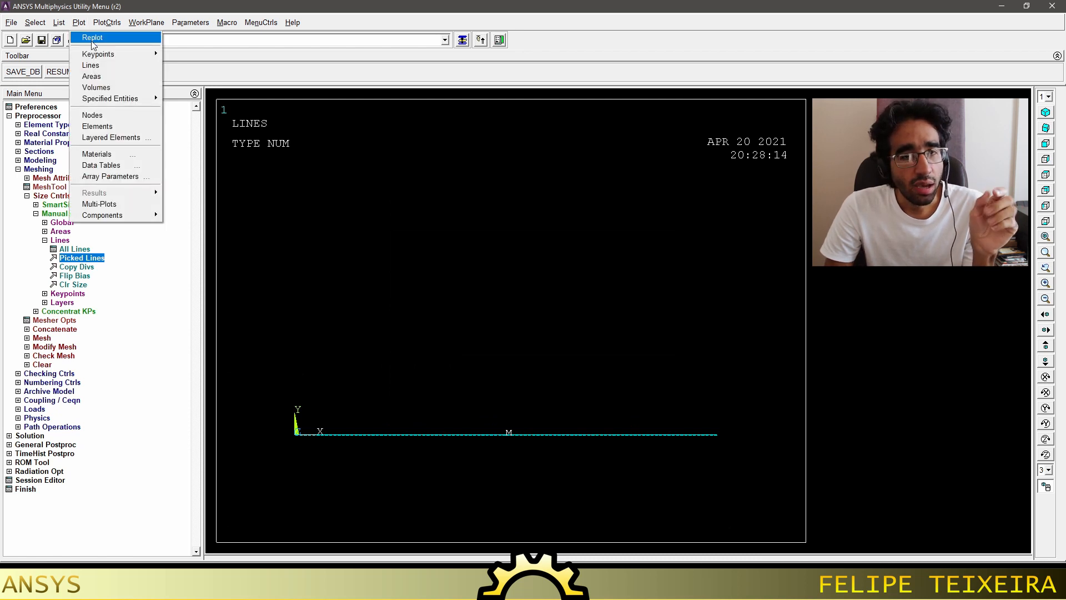
{"action": "left_click", "coordinate": [94, 36]}
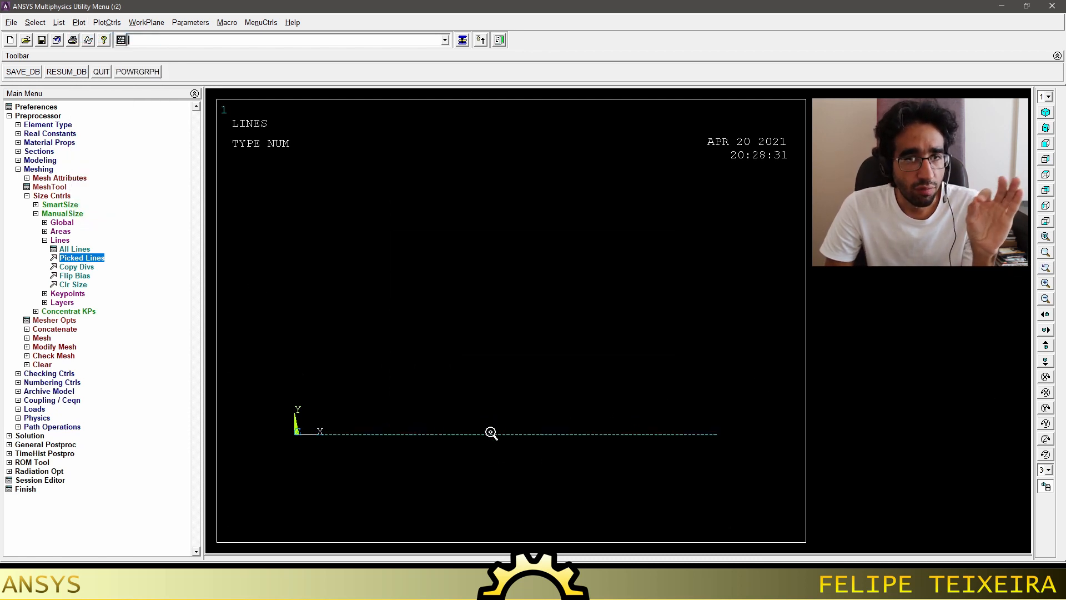
{"action": "scroll", "coordinate": [499, 445], "scroll_direction": "up", "scroll_amount": 3}
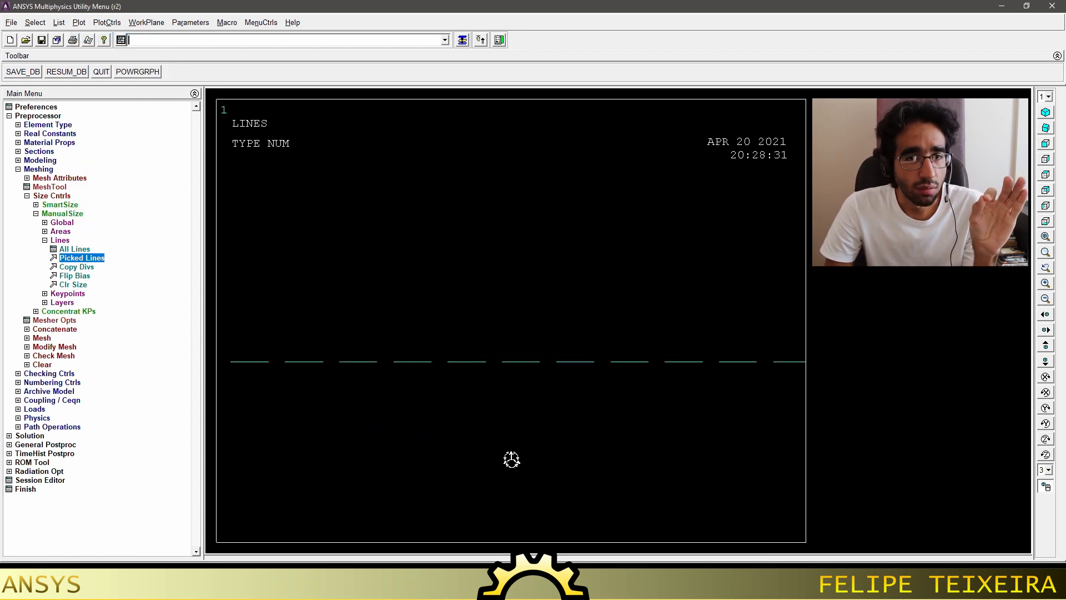
{"action": "left_click", "coordinate": [82, 24]}
{"action": "left_click", "coordinate": [103, 126]}
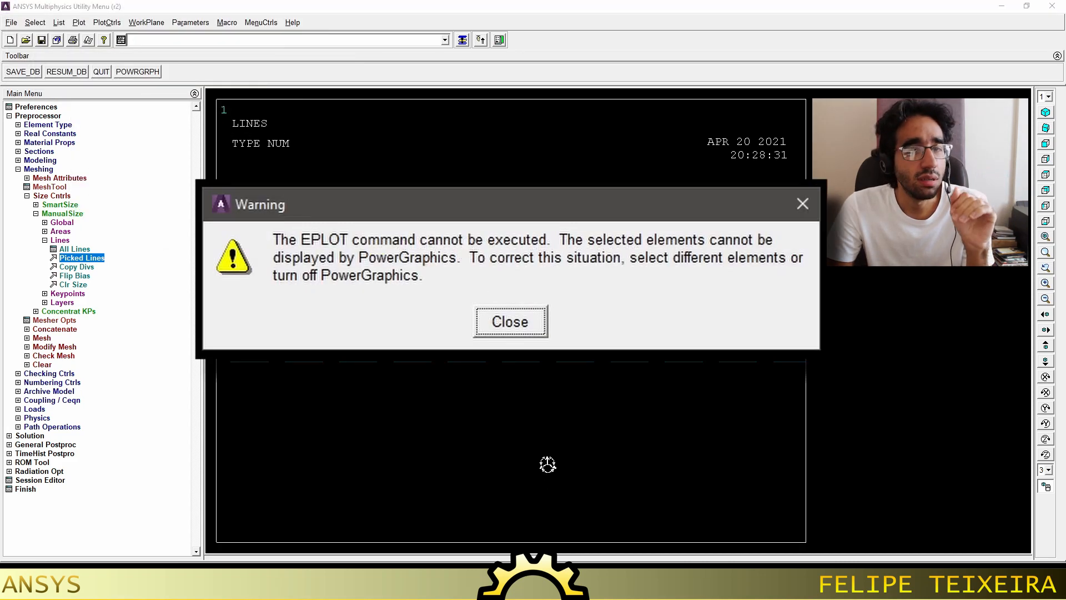
{"action": "left_click", "coordinate": [502, 321]}
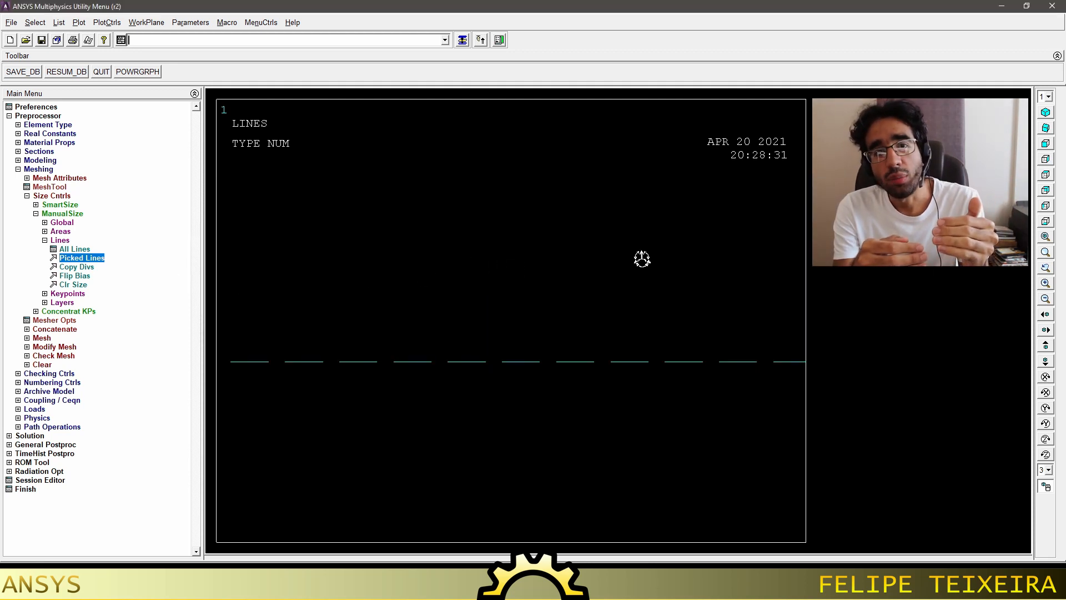
{"action": "left_click", "coordinate": [1045, 237]}
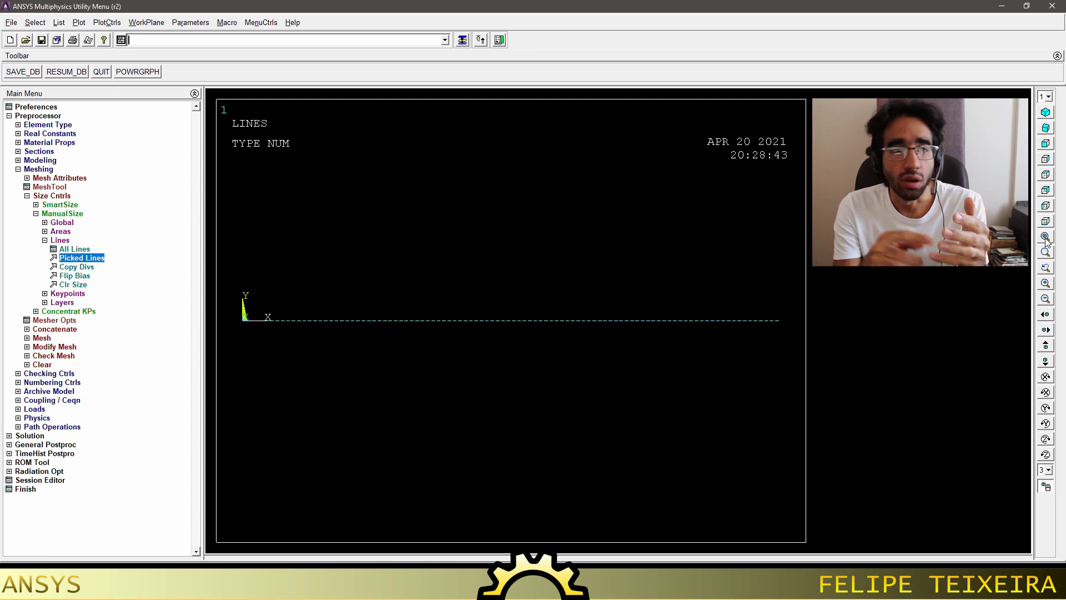
Mesh the beam line.
{"action": "left_click", "coordinate": [51, 215]}
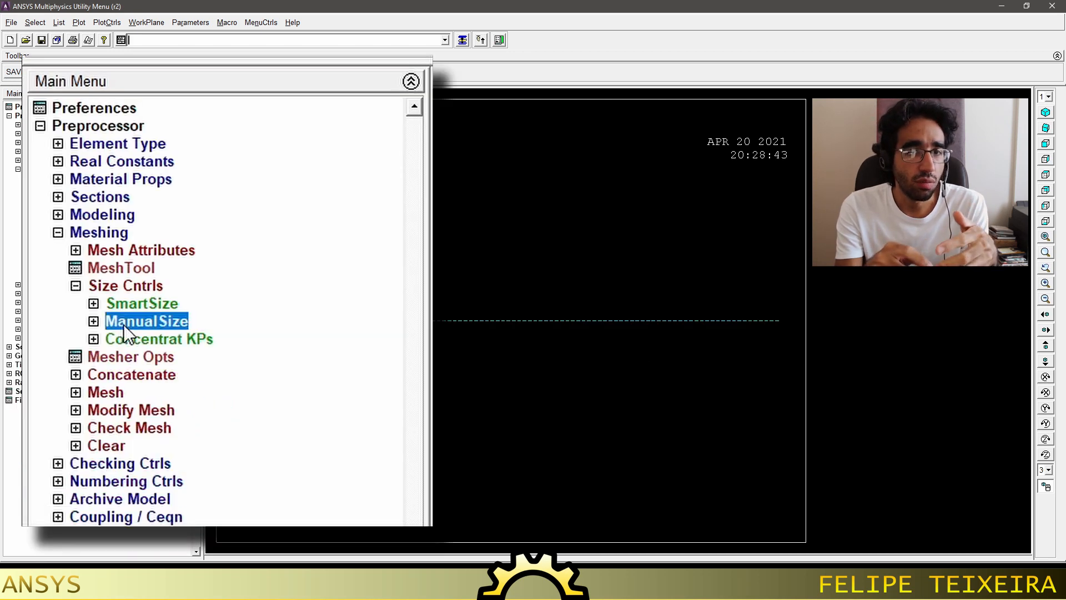
{"action": "left_click", "coordinate": [98, 394]}
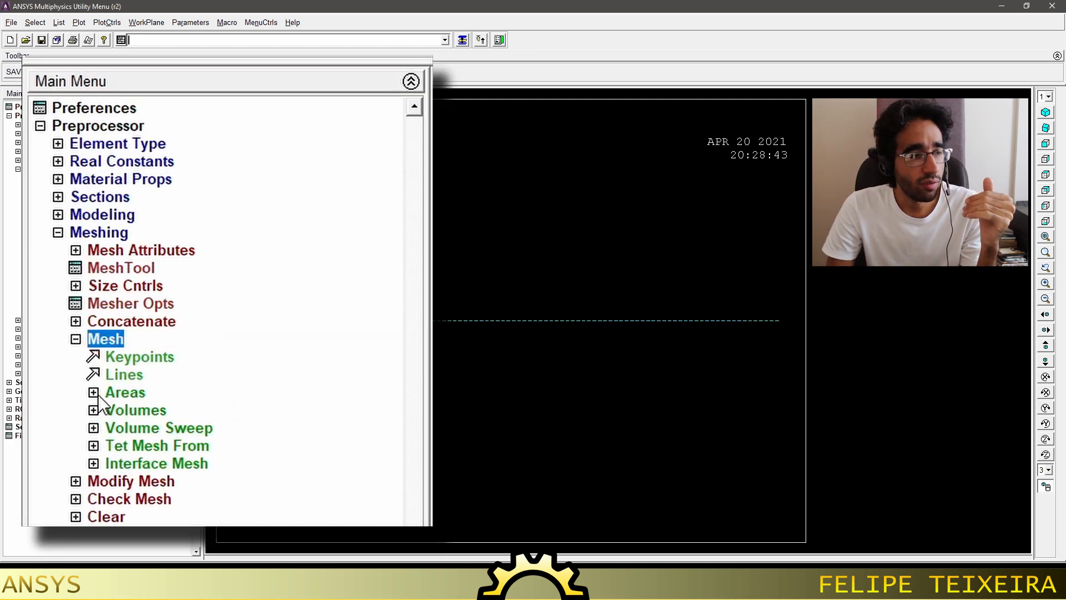
{"action": "left_click", "coordinate": [124, 374]}
{"action": "left_click", "coordinate": [538, 323]}
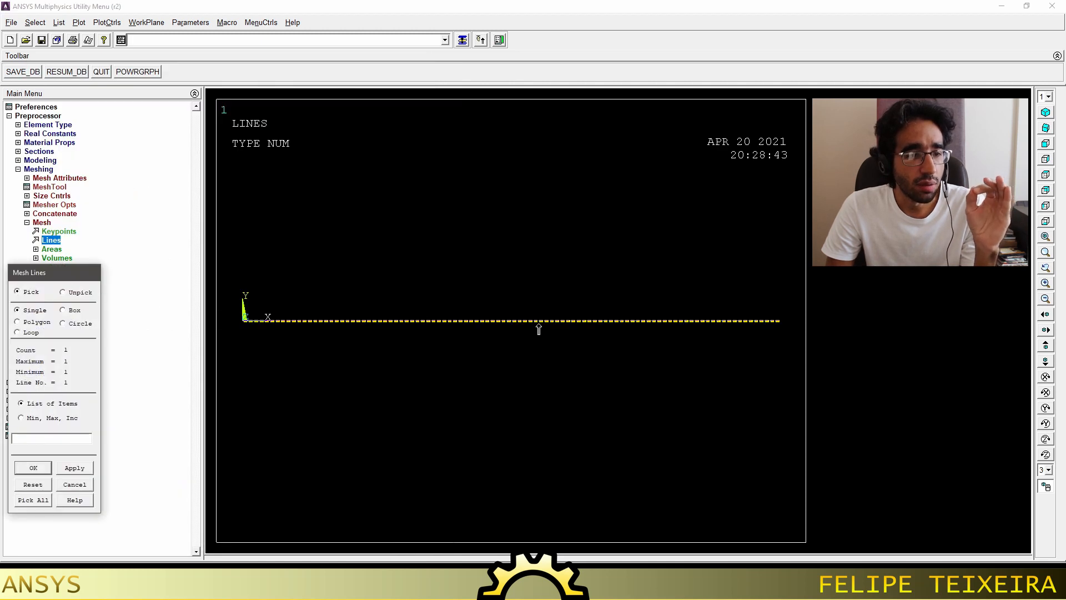
{"action": "left_click", "coordinate": [33, 468]}
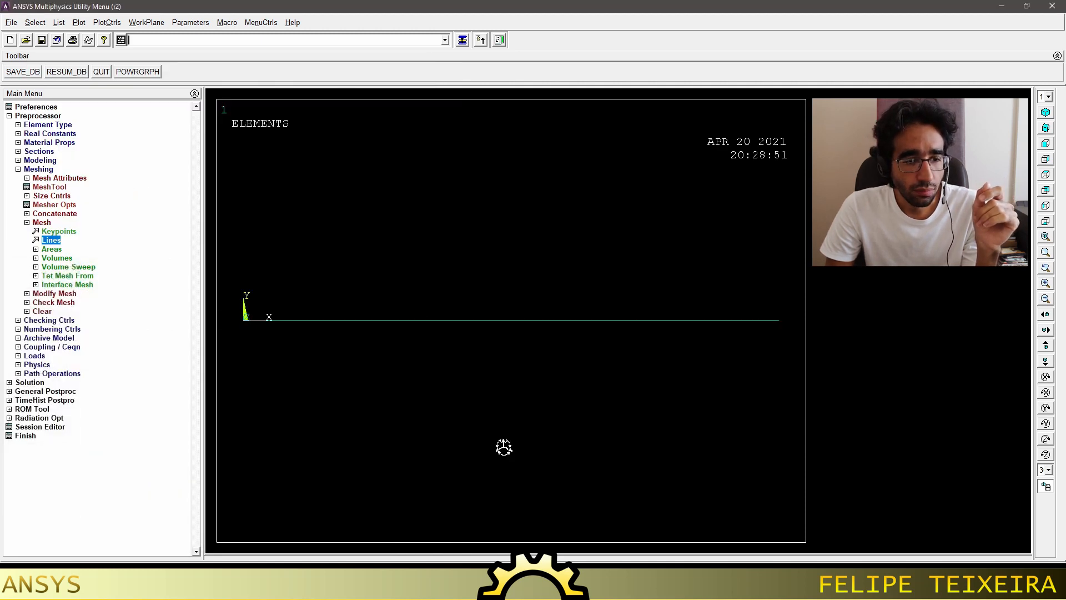
Plot the elements and view the meshed beam from an oblique angle.
{"action": "left_click", "coordinate": [81, 25]}
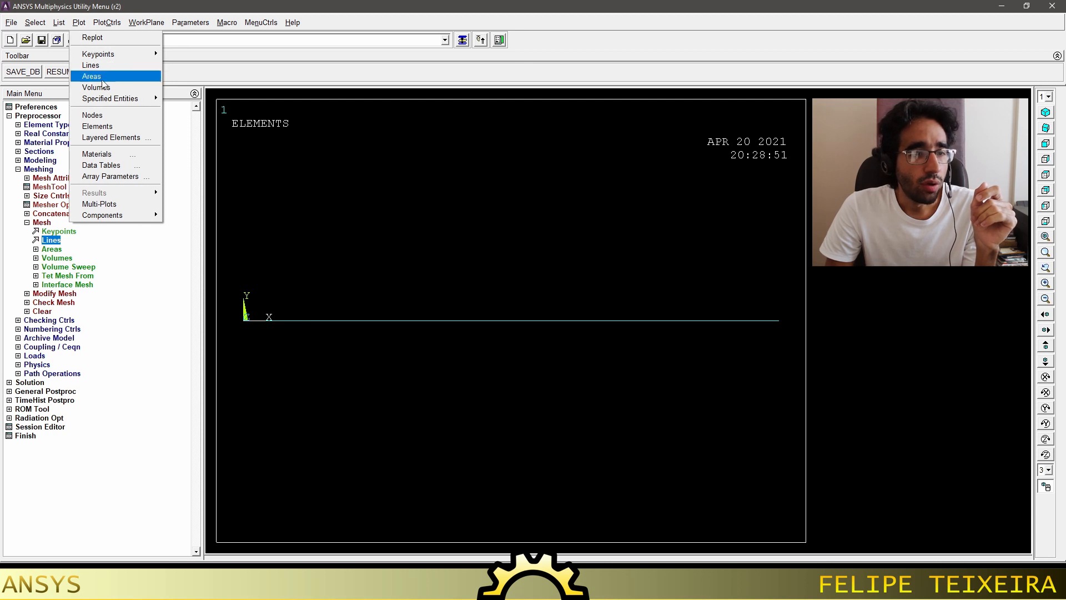
{"action": "left_click", "coordinate": [97, 127]}
{"action": "left_click_drag", "start_coordinate": [341, 327], "coordinate": [520, 391]}
{"action": "left_click", "coordinate": [1046, 128]}
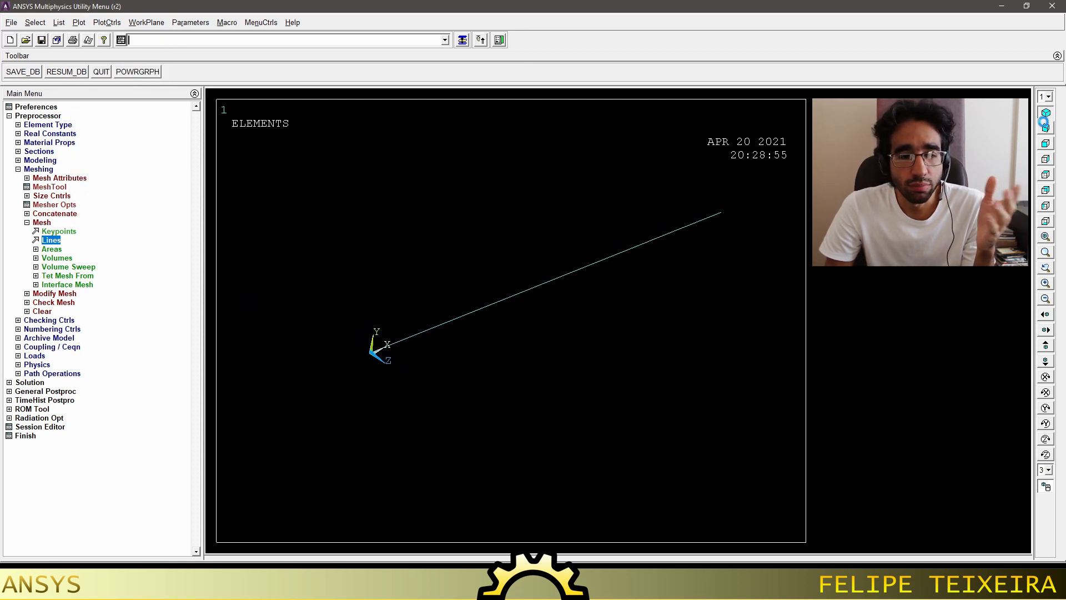
{"action": "left_click_drag", "start_coordinate": [525, 295], "coordinate": [477, 274]}
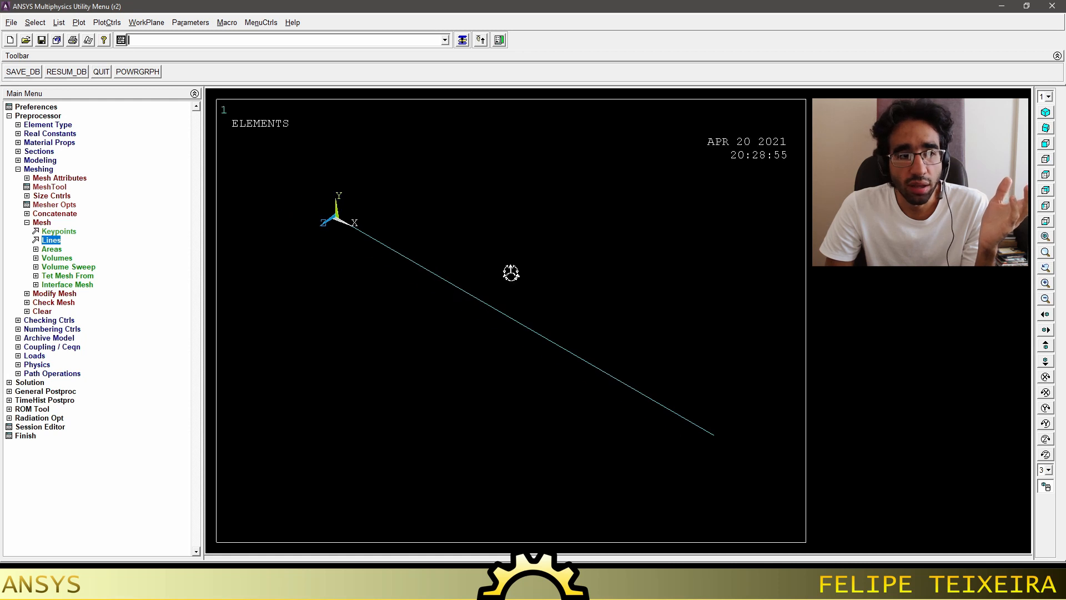
Turn on the display of element shapes based on real constant descriptions and replot the beam.
{"action": "left_click", "coordinate": [109, 23]}
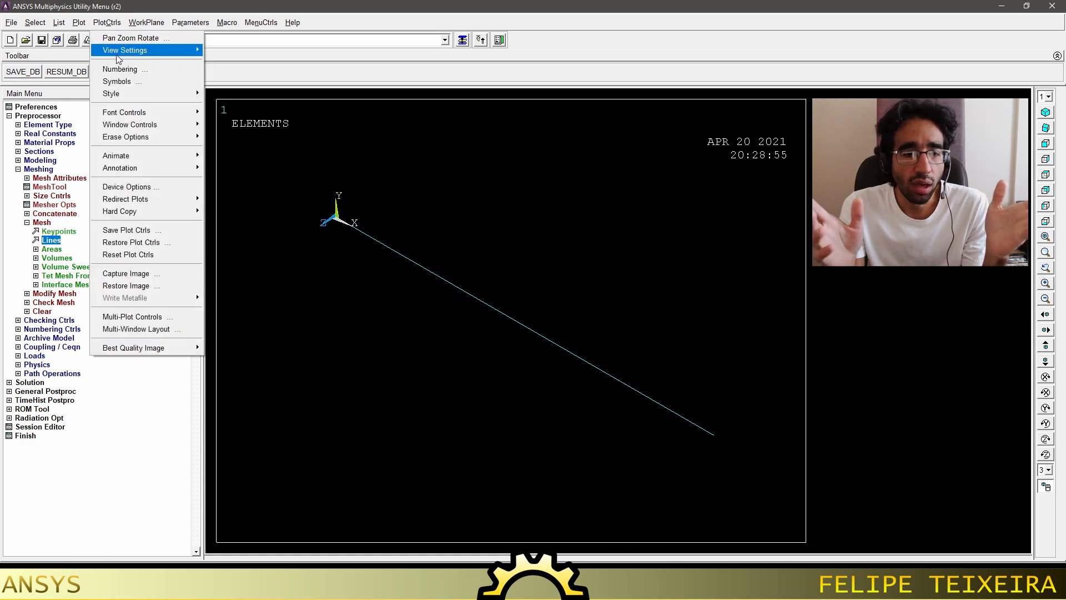
{"action": "left_click", "coordinate": [105, 23]}
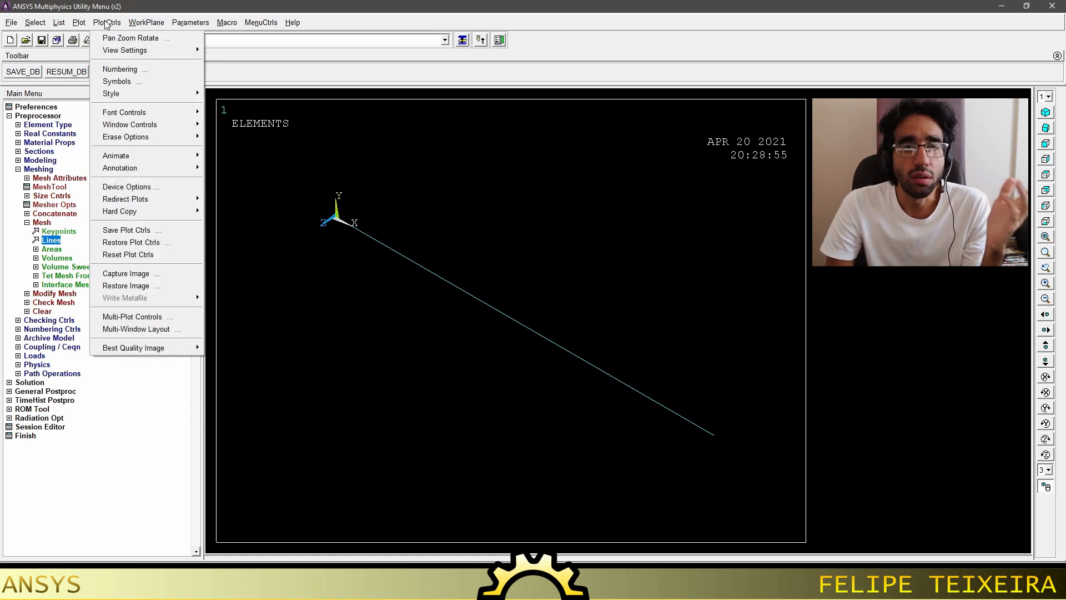
{"action": "left_click", "coordinate": [313, 5]}
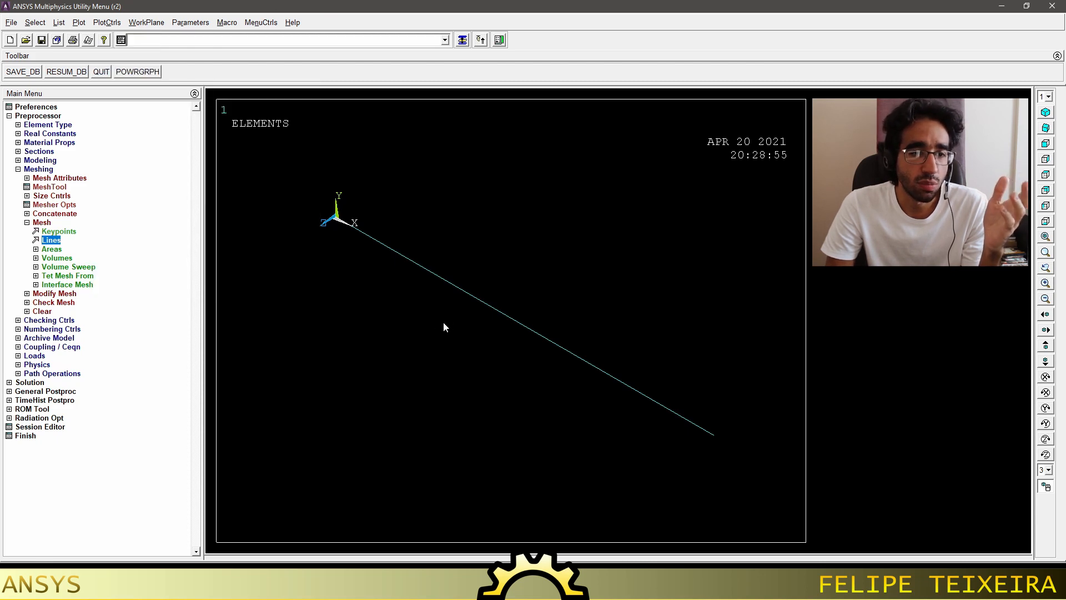
{"action": "left_click", "coordinate": [108, 24]}
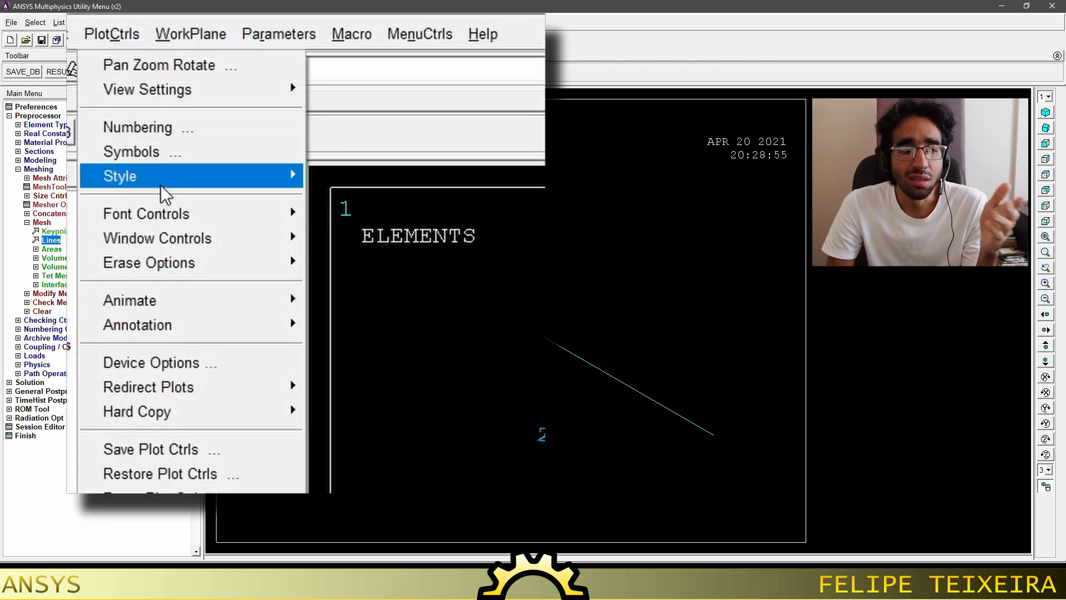
{"action": "mouse_move", "coordinate": [161, 180]}
{"action": "left_click", "coordinate": [253, 106]}
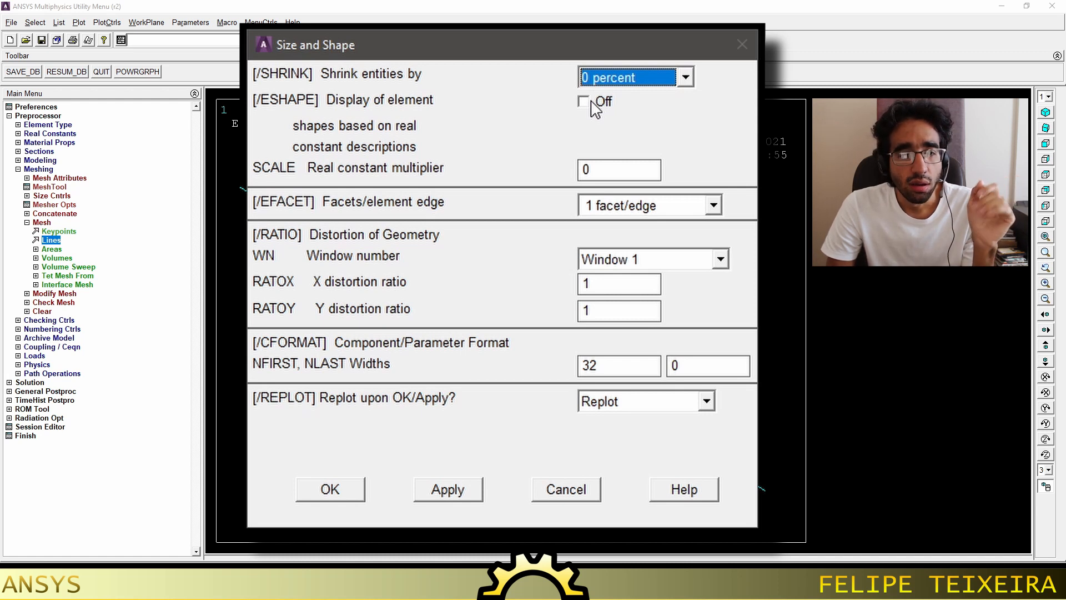
{"action": "left_click", "coordinate": [592, 103]}
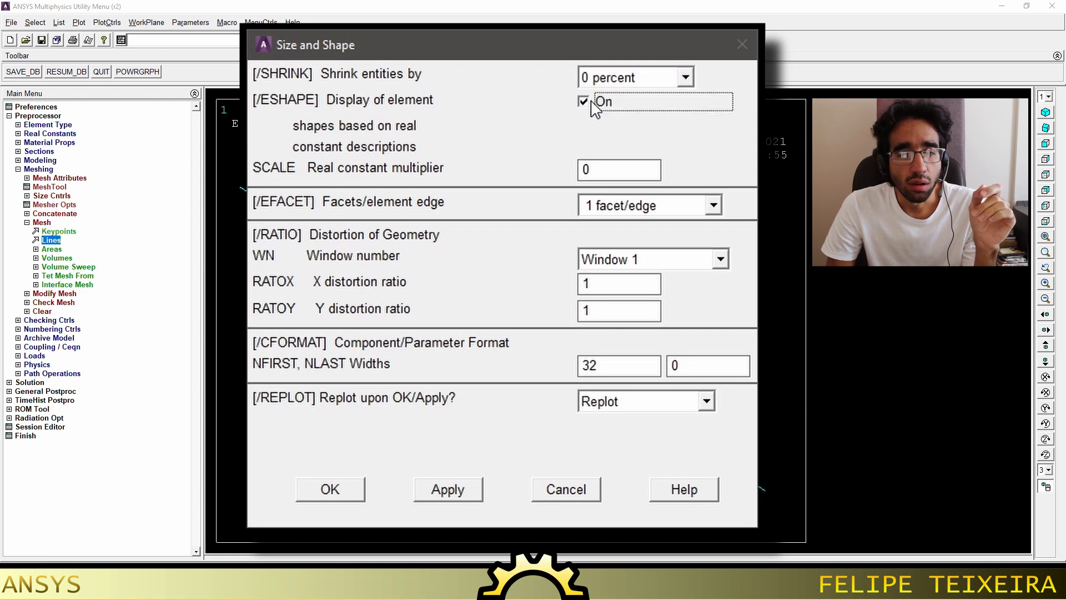
{"action": "left_click", "coordinate": [348, 496]}
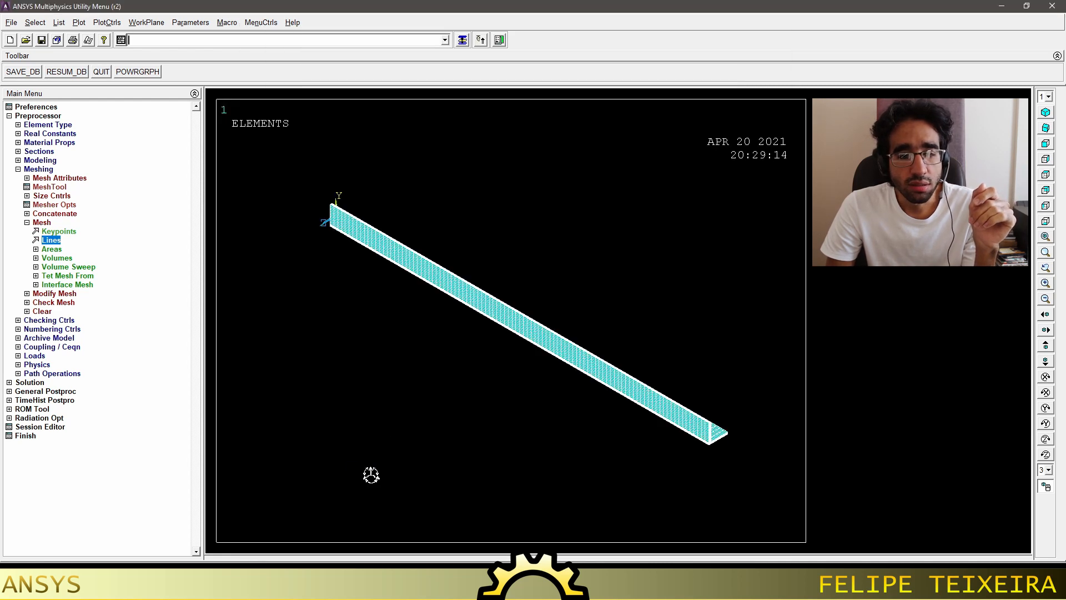
Examine the L-shaped cross-section and mesh at the beam's end up close from several angles.
{"action": "left_click_drag", "start_coordinate": [371, 475], "coordinate": [545, 388]}
{"action": "left_click_drag", "start_coordinate": [631, 412], "coordinate": [322, 392]}
{"action": "scroll", "coordinate": [406, 386], "scroll_direction": "up", "scroll_amount": 6}
{"action": "left_click_drag", "start_coordinate": [427, 387], "coordinate": [660, 347]}
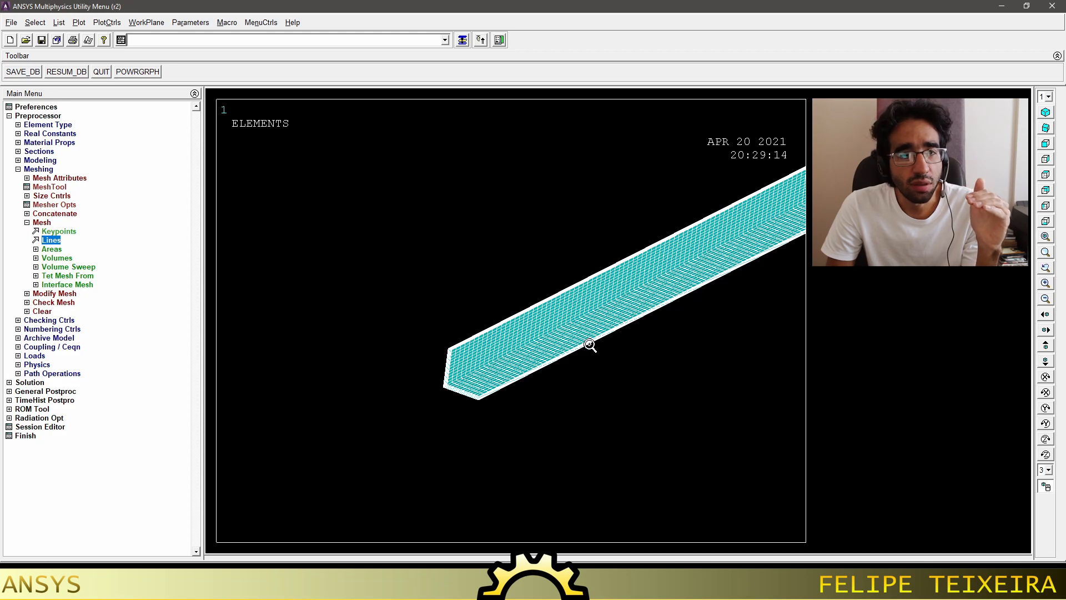
{"action": "scroll", "coordinate": [452, 381], "scroll_direction": "up", "scroll_amount": 5}
{"action": "left_click_drag", "start_coordinate": [549, 397], "coordinate": [508, 348]}
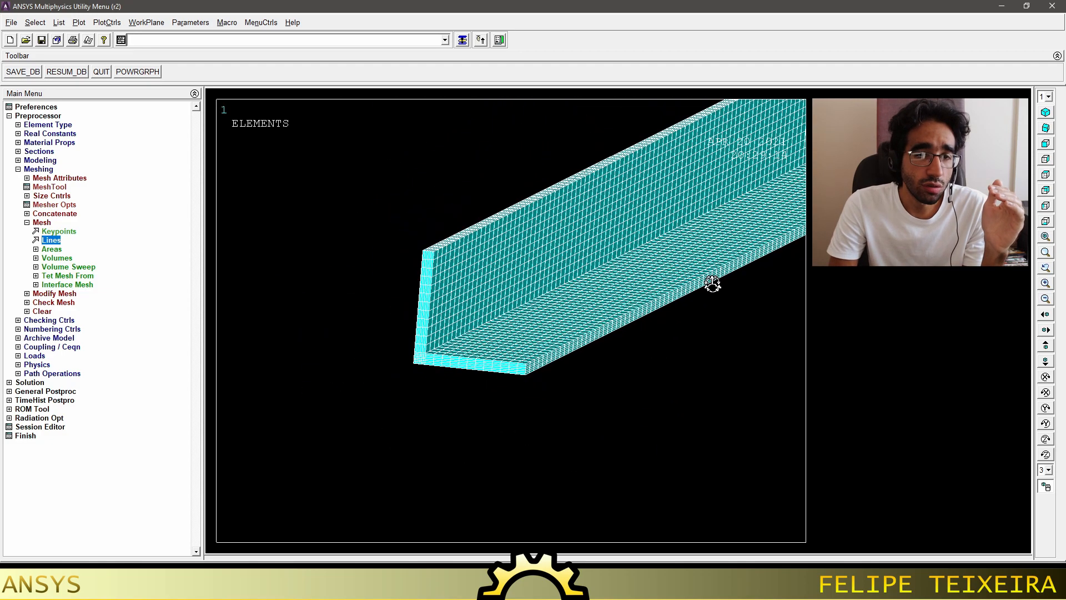
Check the meshed beam's orientation in the front, right and top views and at an angle.
{"action": "left_click", "coordinate": [1045, 144]}
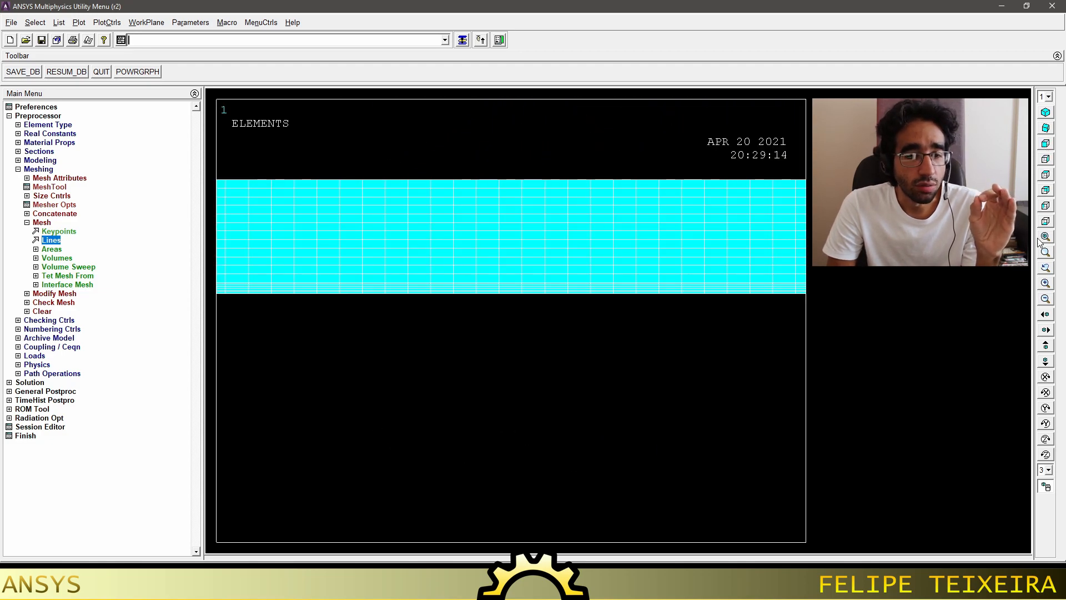
{"action": "left_click", "coordinate": [1046, 160]}
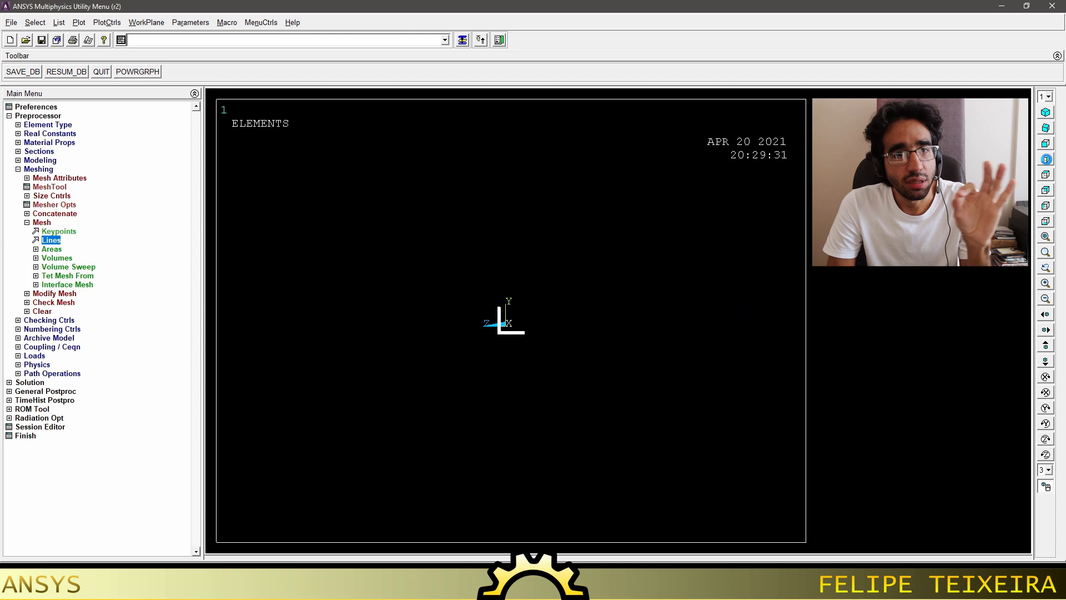
{"action": "left_click", "coordinate": [1046, 175]}
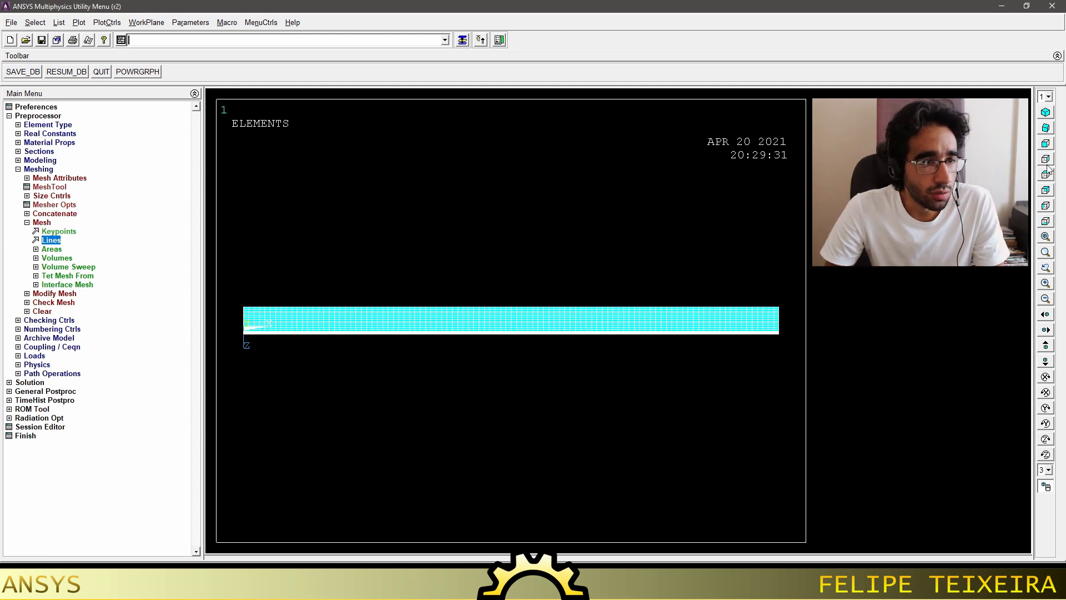
{"action": "left_click", "coordinate": [1045, 144]}
{"action": "left_click_drag", "start_coordinate": [320, 346], "coordinate": [521, 323]}
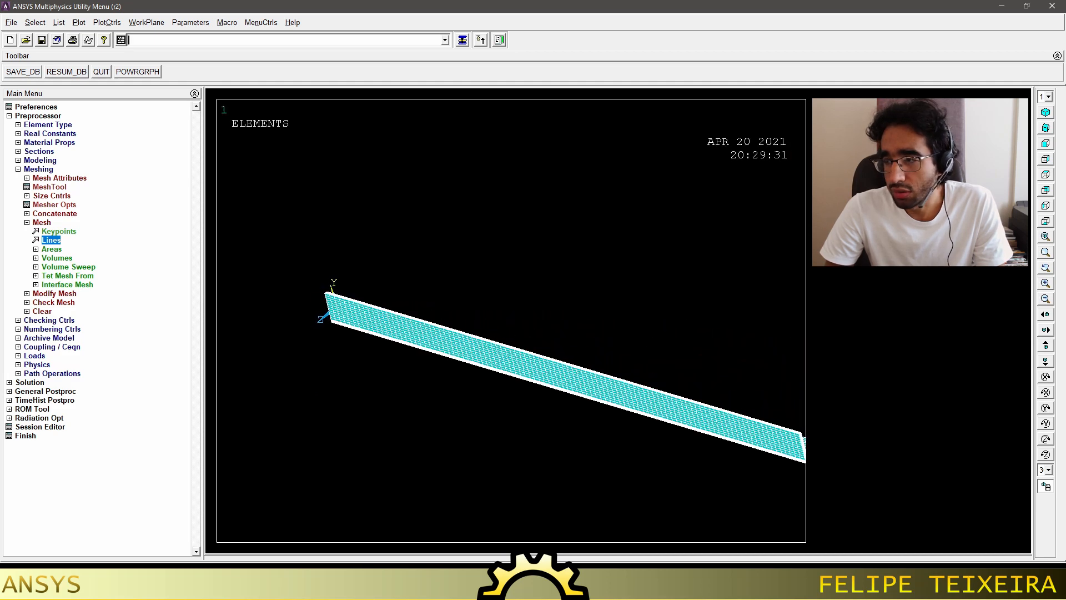
View the whole meshed beam in isometric and rotate it to look along the L-shaped profile from the other end.
{"action": "left_click", "coordinate": [1046, 114]}
{"action": "scroll", "coordinate": [494, 320], "scroll_direction": "down", "scroll_amount": 2}
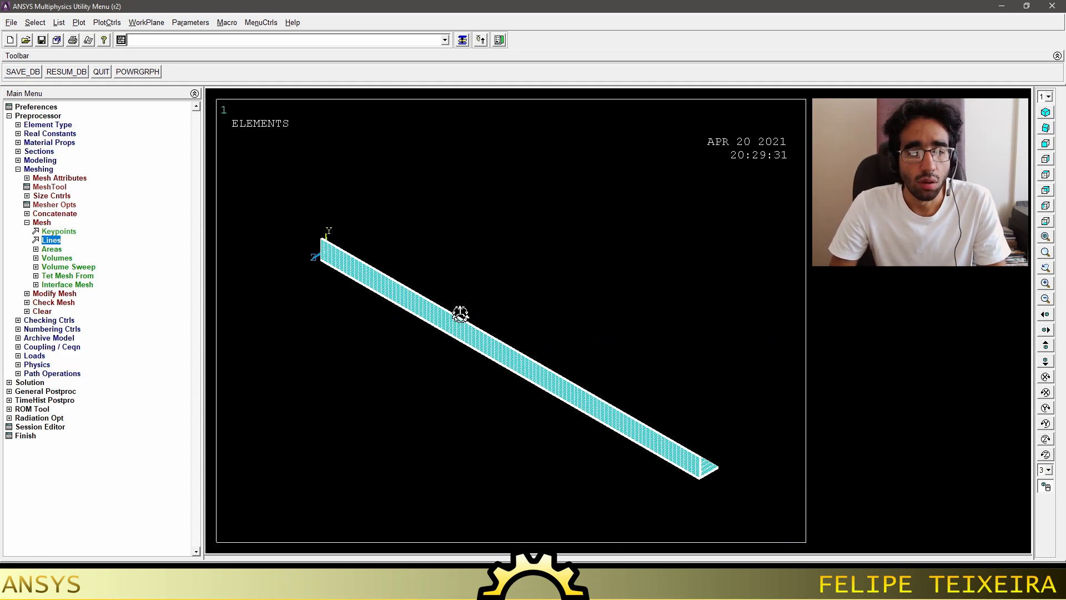
{"action": "left_click_drag", "start_coordinate": [514, 354], "coordinate": [567, 356]}
Apply a structural displacement constraint on UX, UY, UZ and ROTX to the keypoint at the beam's origin end.
{"action": "left_click", "coordinate": [48, 171]}
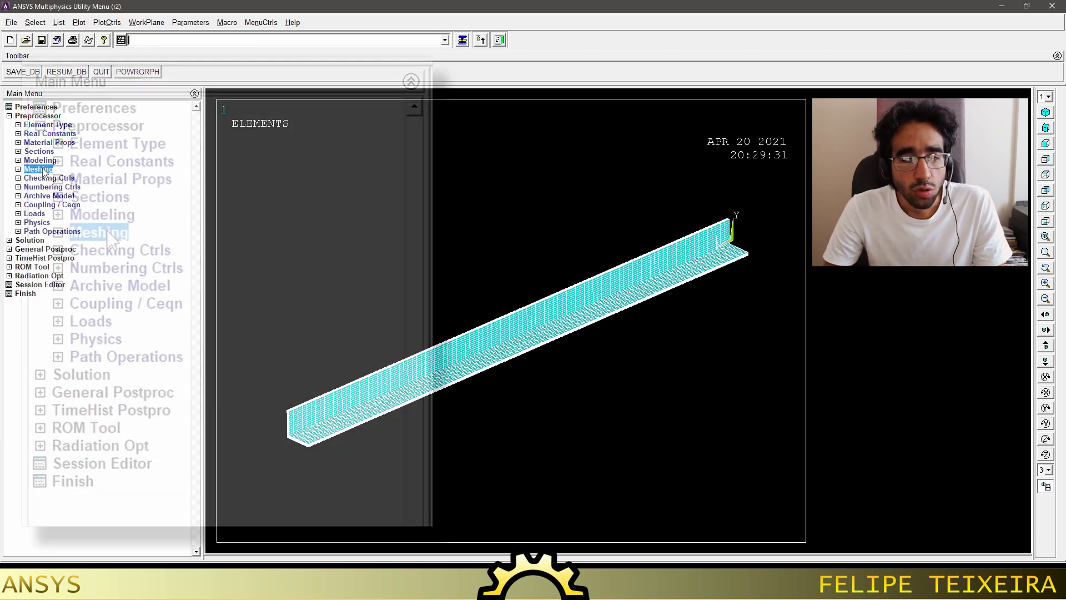
{"action": "left_click", "coordinate": [37, 214]}
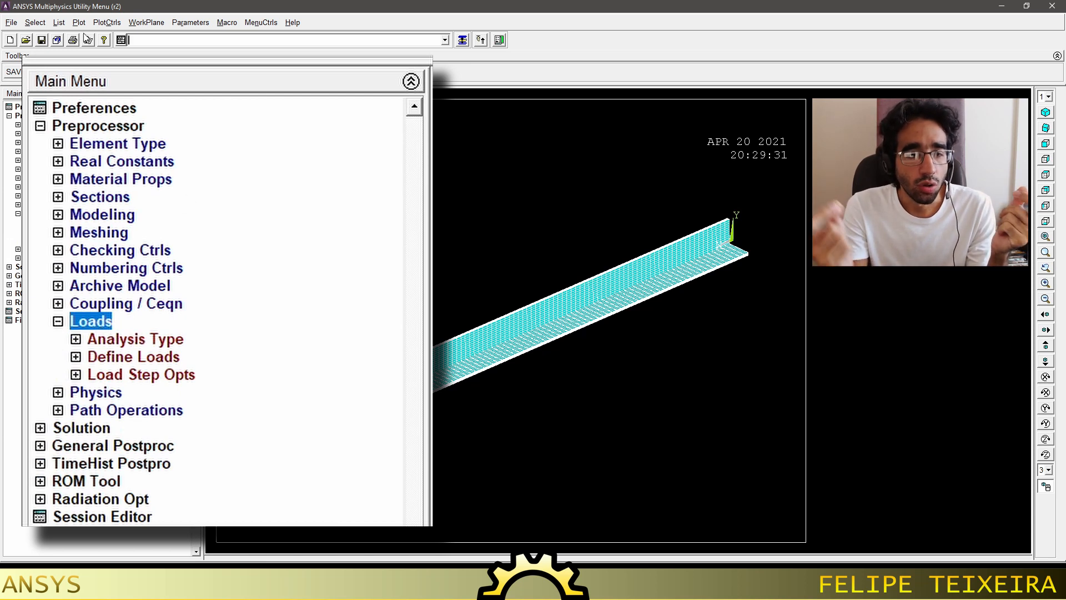
{"action": "left_click", "coordinate": [122, 359]}
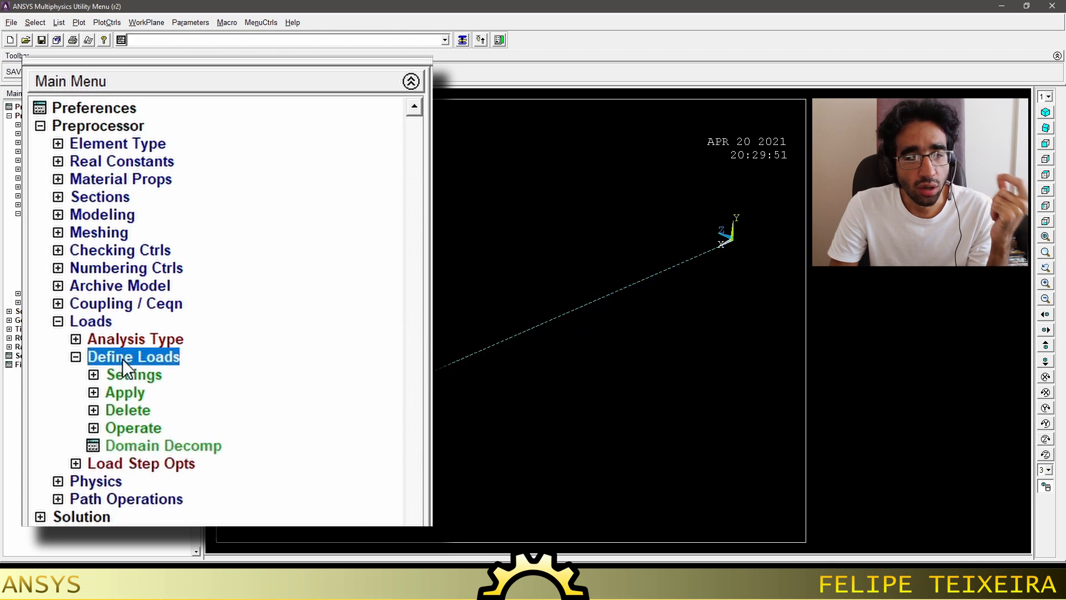
{"action": "left_click", "coordinate": [132, 392]}
{"action": "left_click", "coordinate": [161, 411]}
{"action": "left_click", "coordinate": [210, 428]}
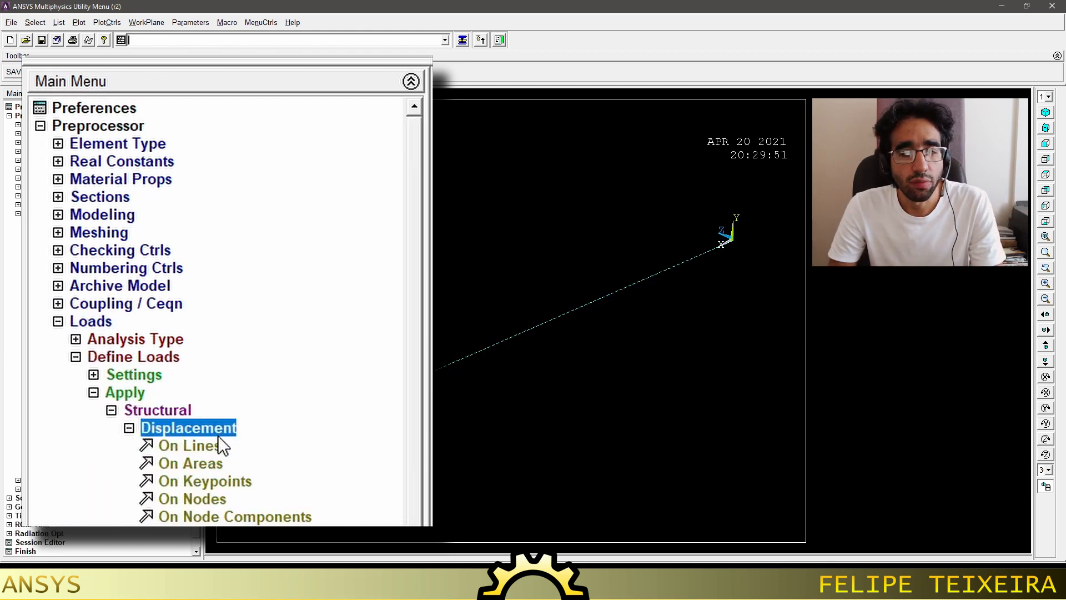
{"action": "left_click", "coordinate": [222, 481]}
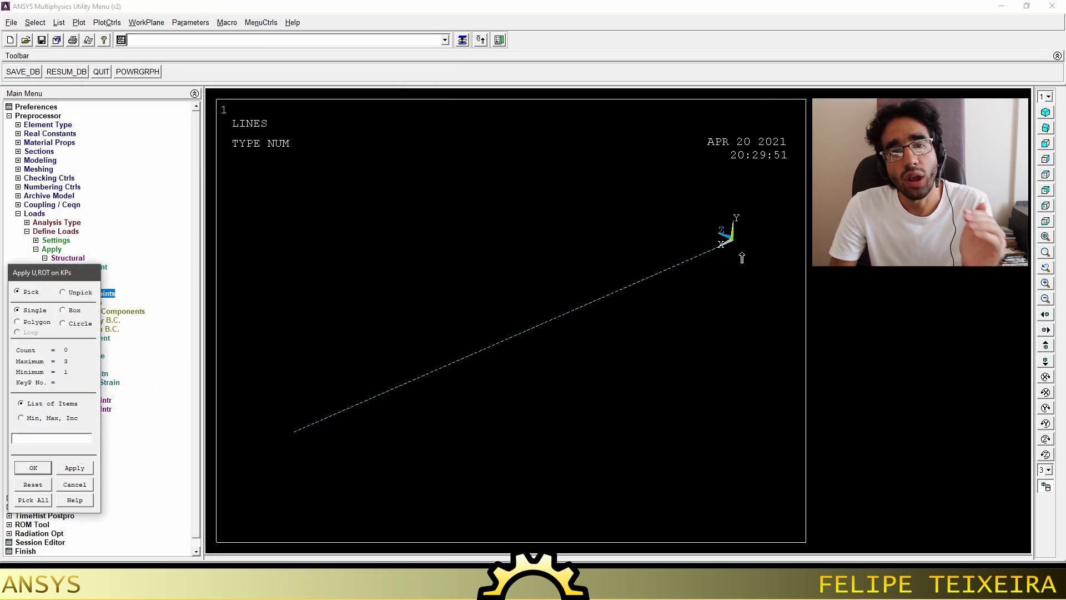
{"action": "left_click", "coordinate": [751, 252]}
{"action": "left_click", "coordinate": [34, 467]}
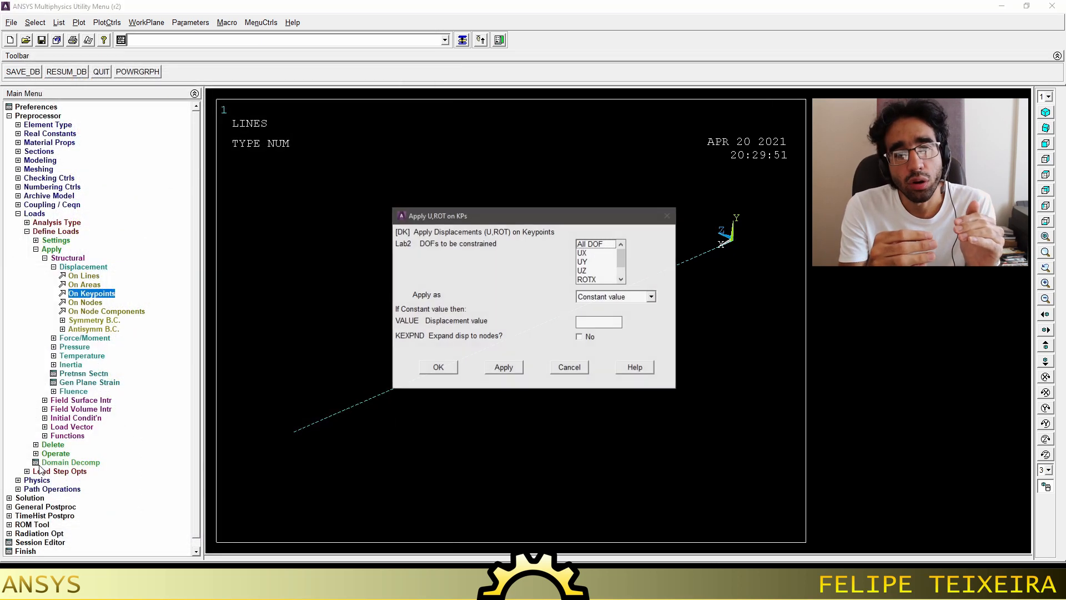
{"action": "left_click_drag", "start_coordinate": [579, 214], "coordinate": [491, 121]}
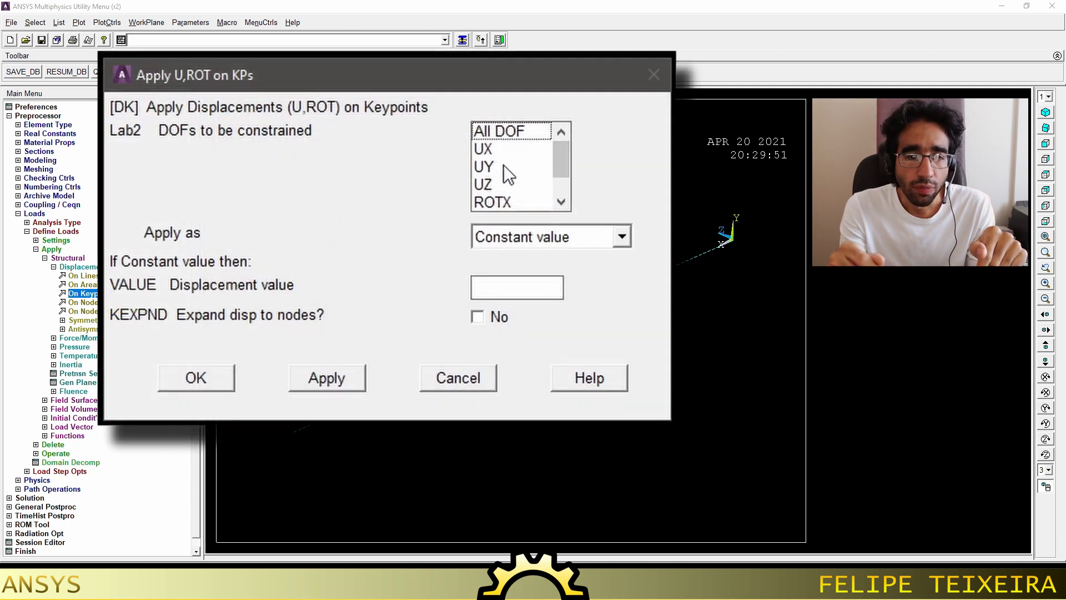
{"action": "left_click", "coordinate": [504, 169]}
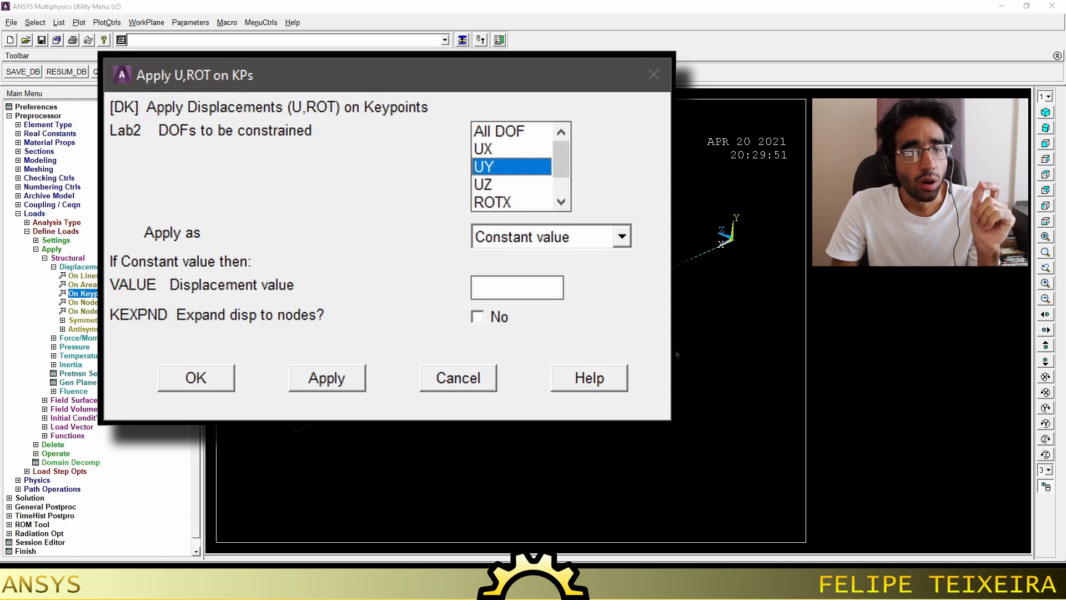
{"action": "left_click", "coordinate": [502, 153]}
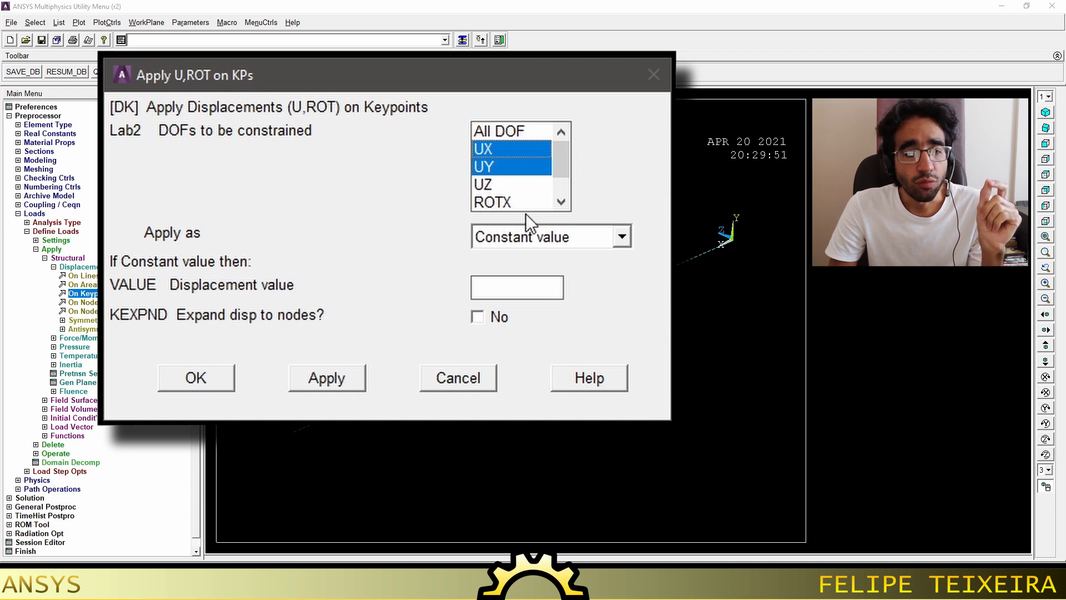
{"action": "left_click", "coordinate": [516, 185]}
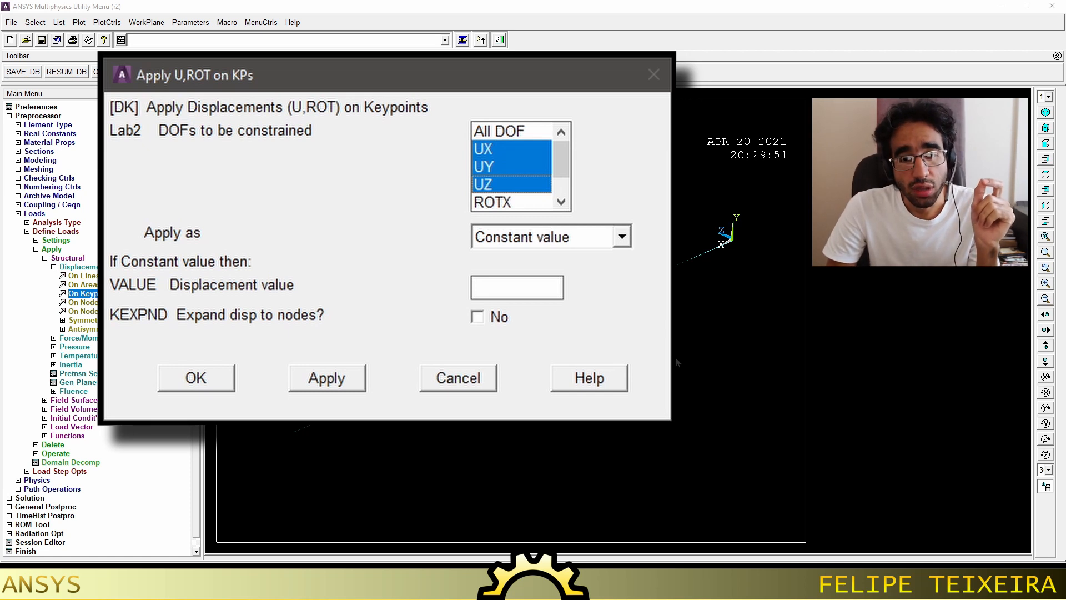
{"action": "left_click", "coordinate": [511, 201]}
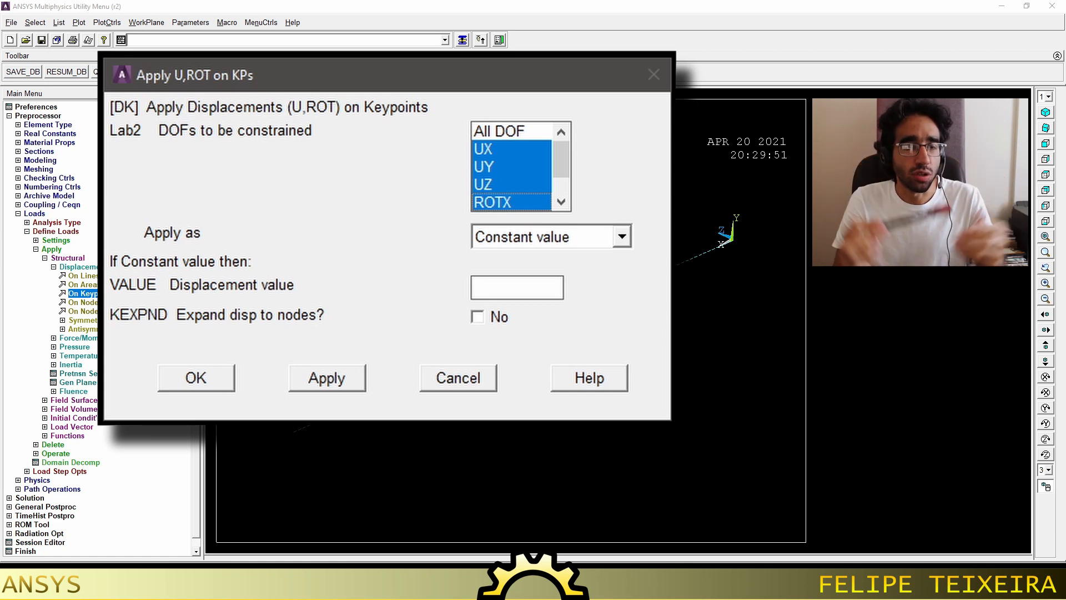
{"action": "left_click", "coordinate": [228, 381]}
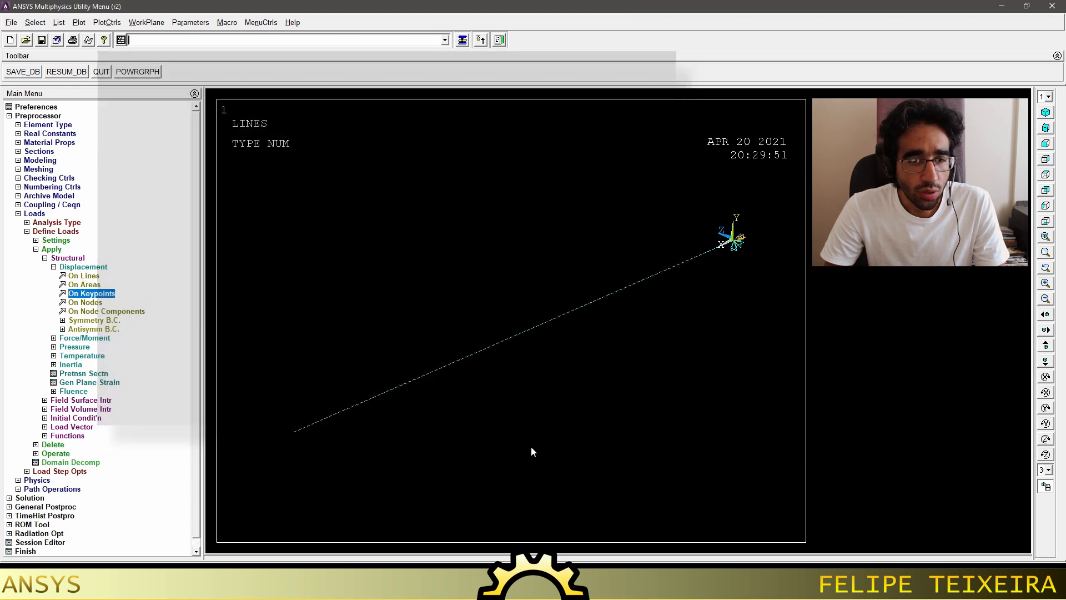
Constrain UY, UZ and ROTX on the keypoint at the beam's far end, leaving UX free.
{"action": "left_click", "coordinate": [113, 294]}
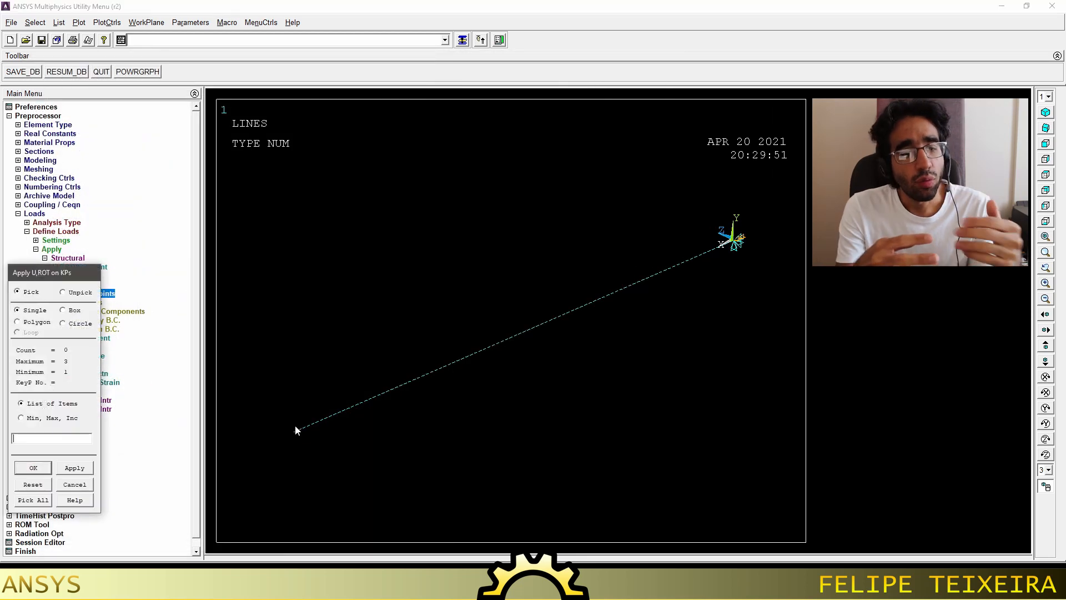
{"action": "left_click", "coordinate": [50, 468]}
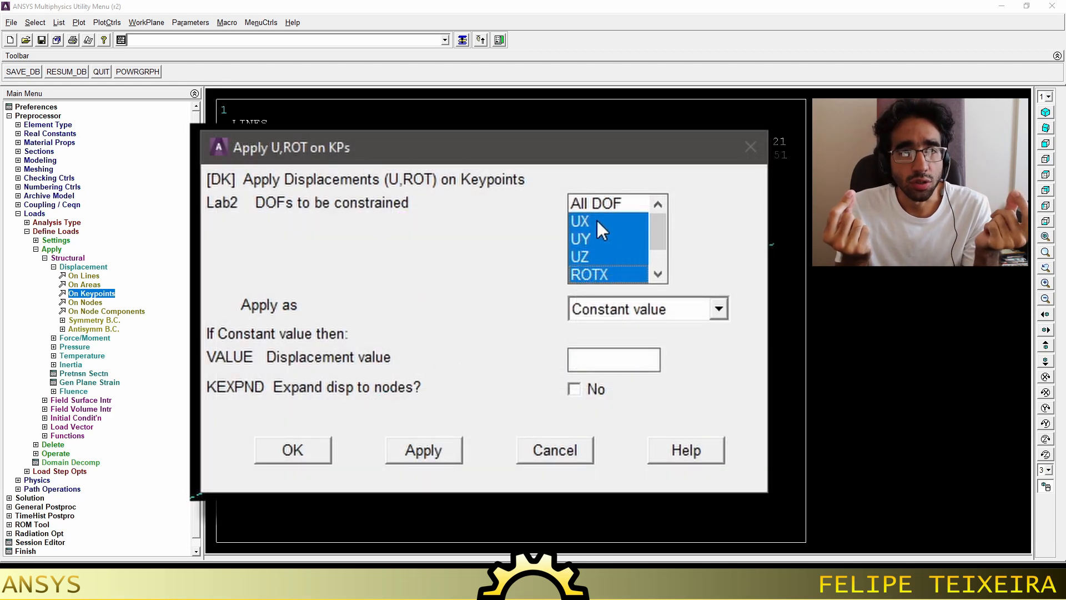
{"action": "left_click", "coordinate": [597, 221]}
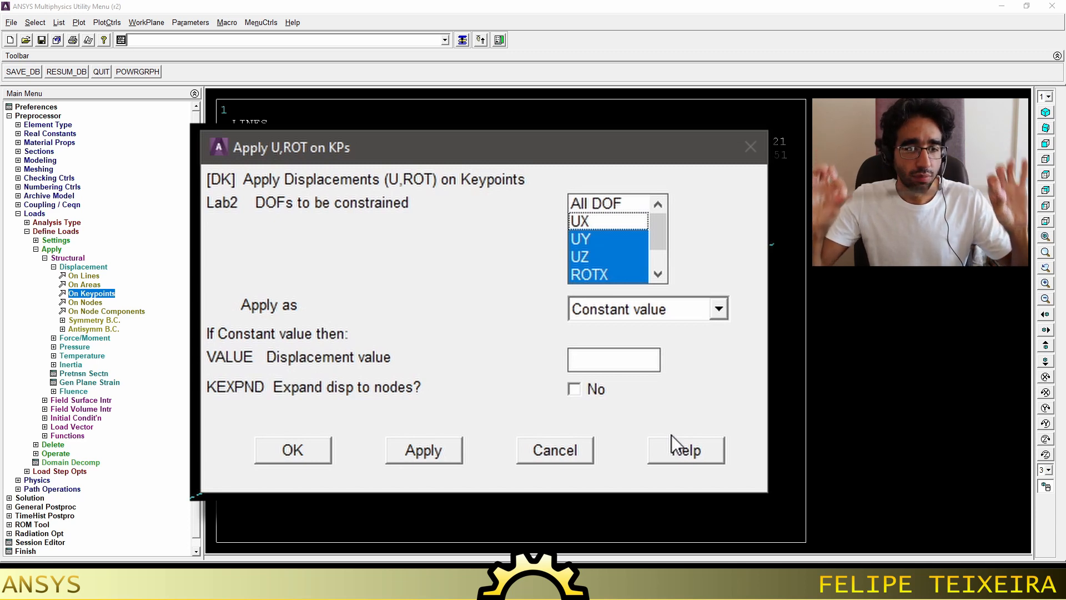
{"action": "left_click", "coordinate": [316, 451]}
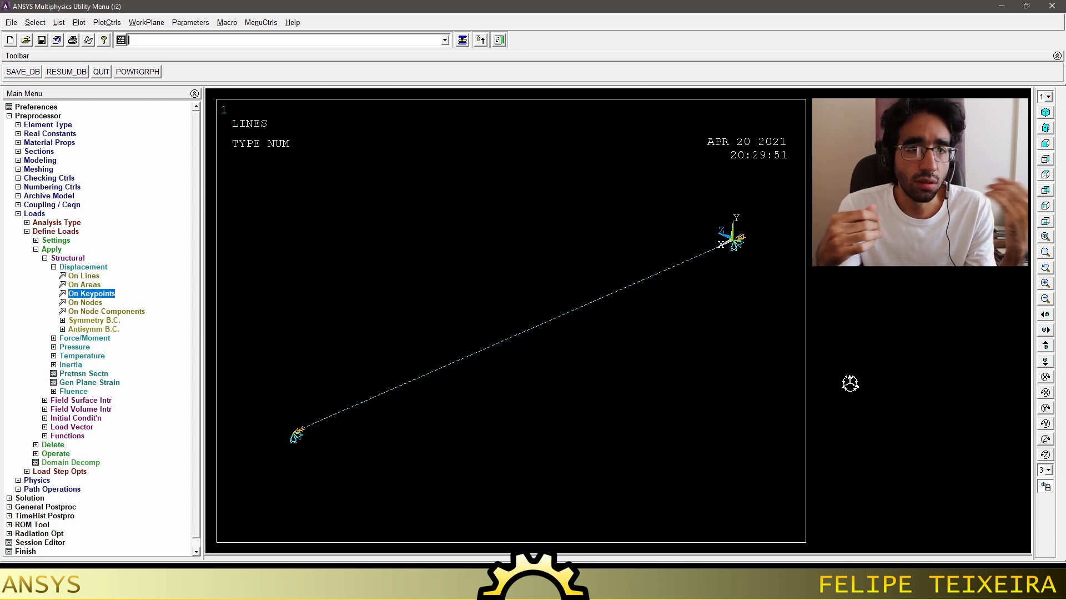
Plot the elements and the nodes in turn, and display all entities together with a multi-plot.
{"action": "left_click", "coordinate": [79, 23]}
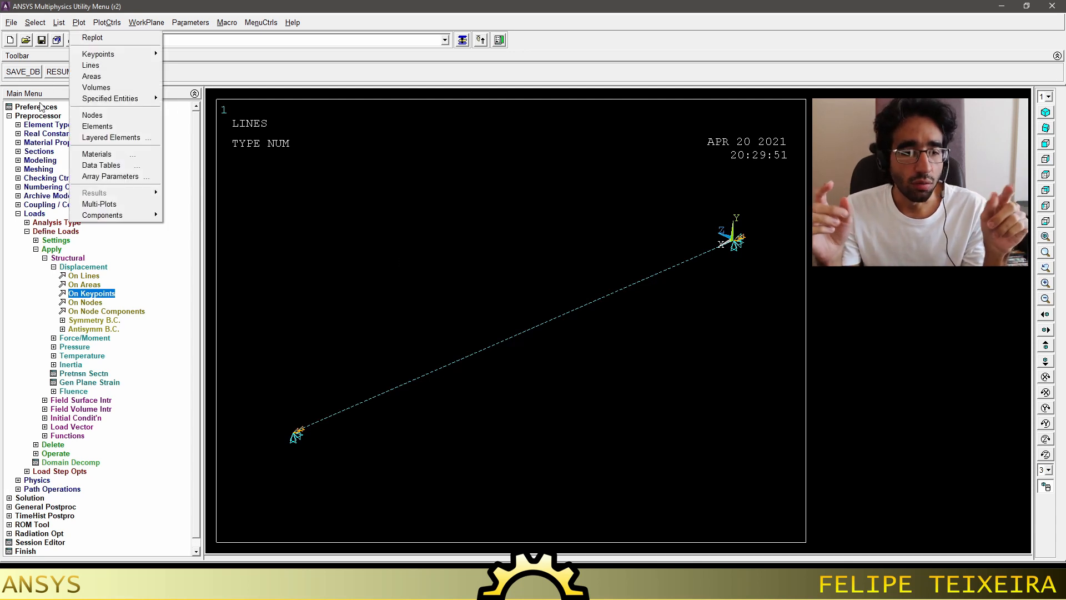
{"action": "left_click", "coordinate": [96, 126]}
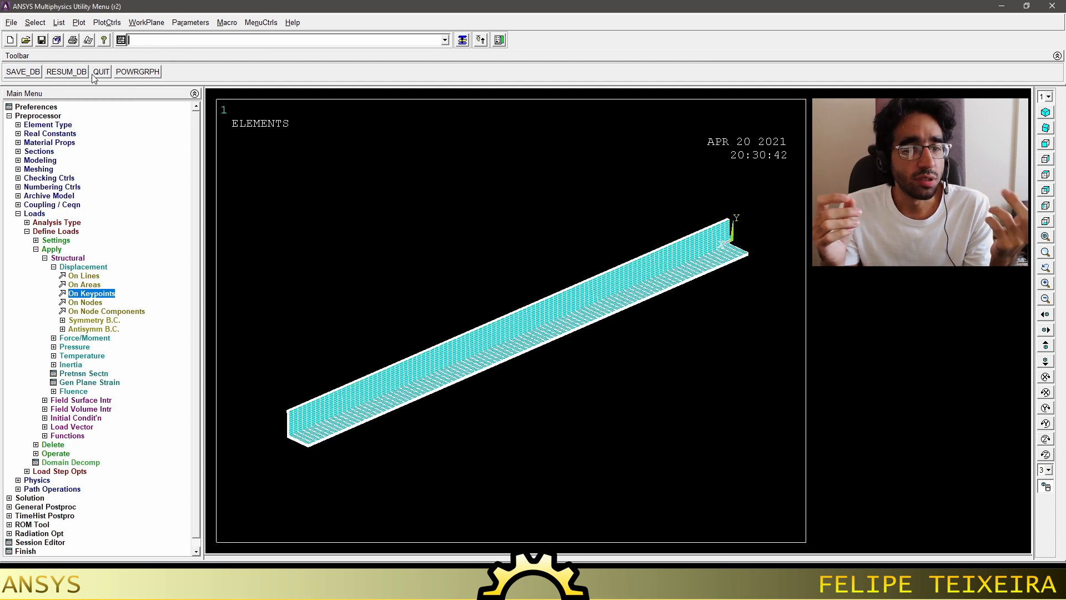
{"action": "left_click", "coordinate": [79, 23]}
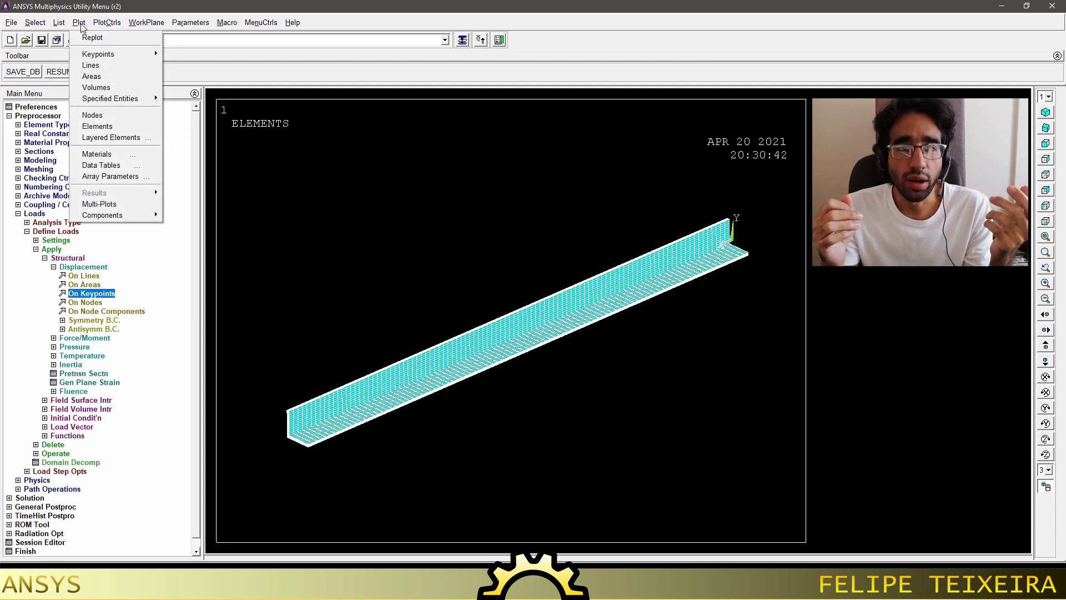
{"action": "left_click", "coordinate": [92, 115]}
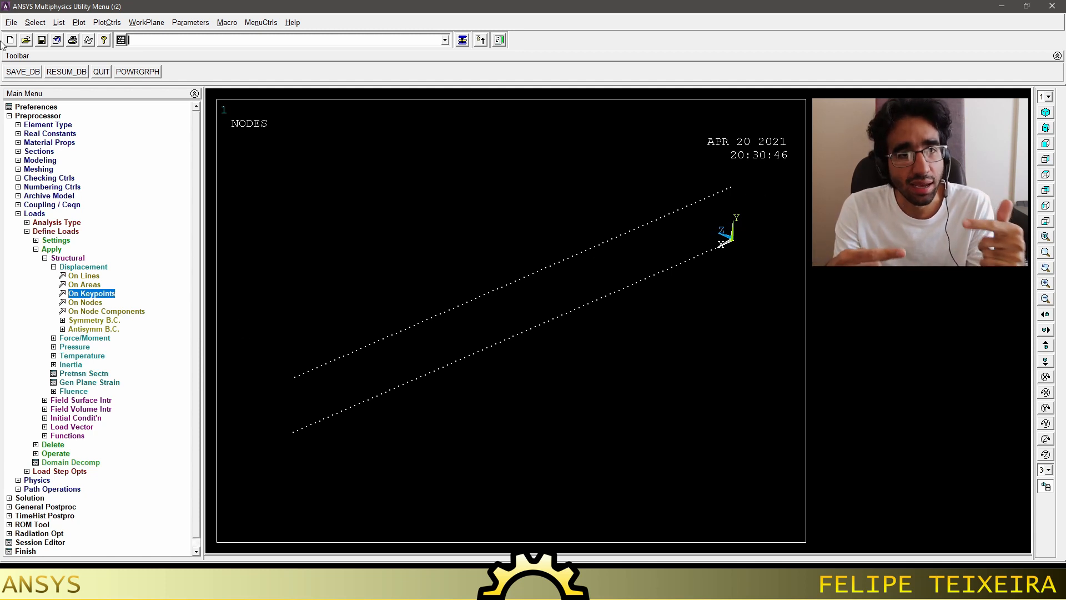
{"action": "left_click", "coordinate": [79, 24]}
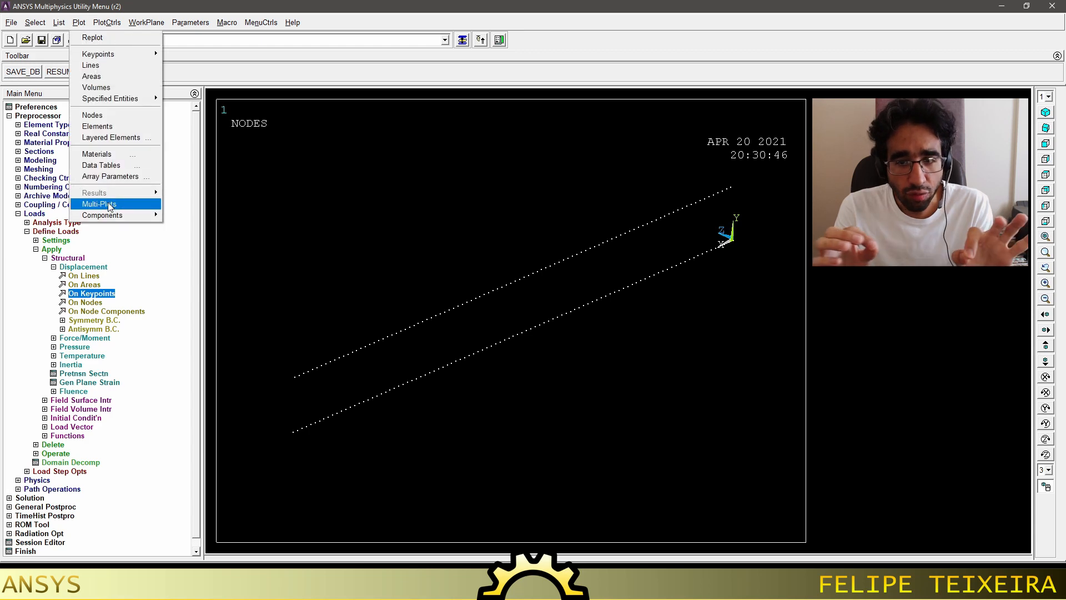
{"action": "left_click", "coordinate": [128, 204]}
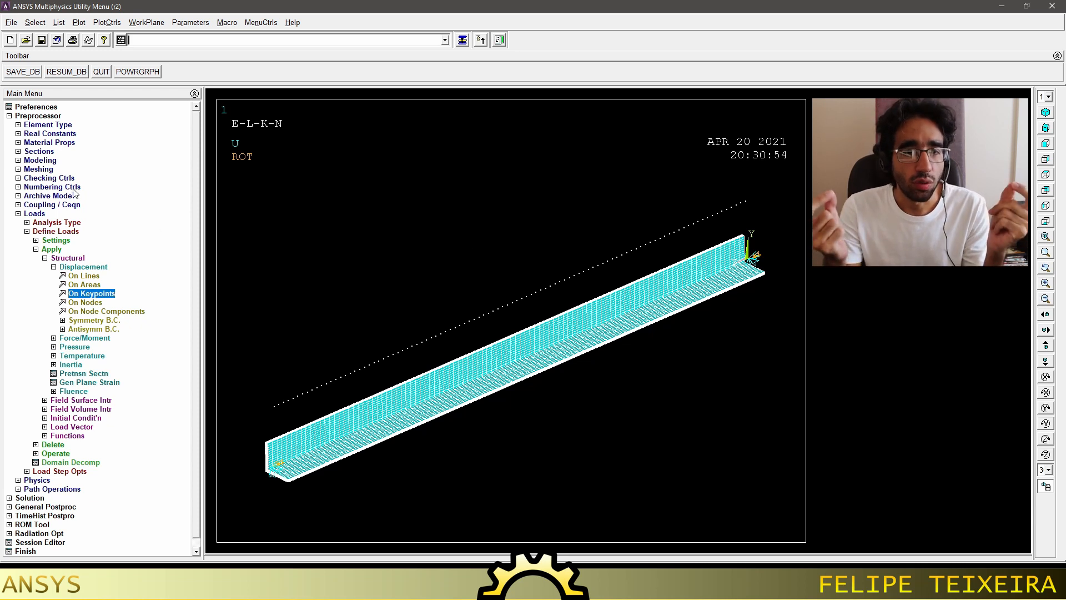
Show the multi-plot of the beam in the front view and replot it to check the supports at both ends.
{"action": "left_click", "coordinate": [79, 23]}
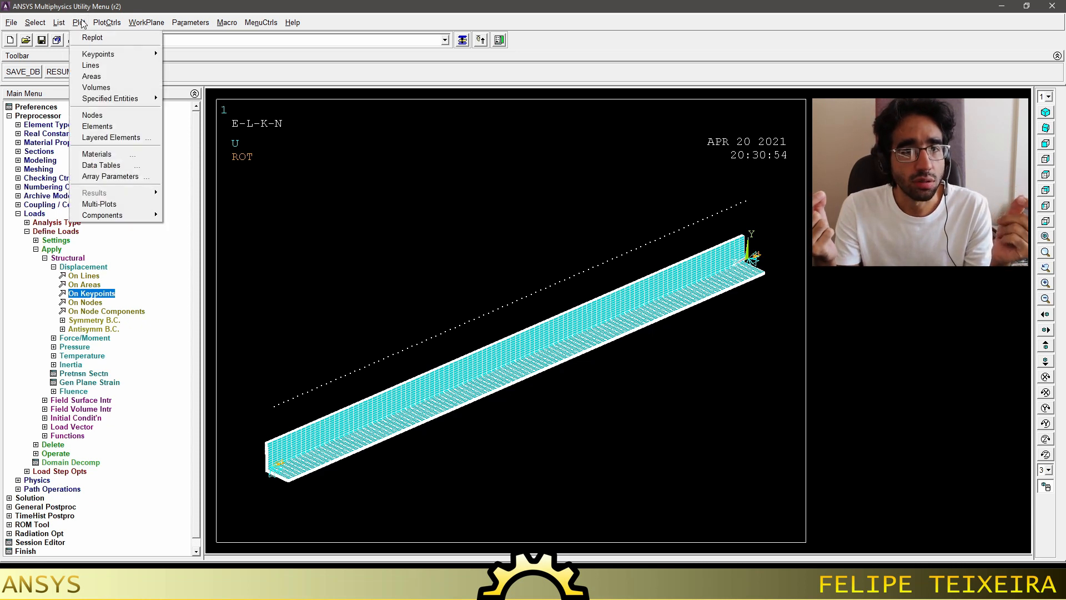
{"action": "left_click", "coordinate": [704, 4]}
{"action": "left_click", "coordinate": [1048, 145]}
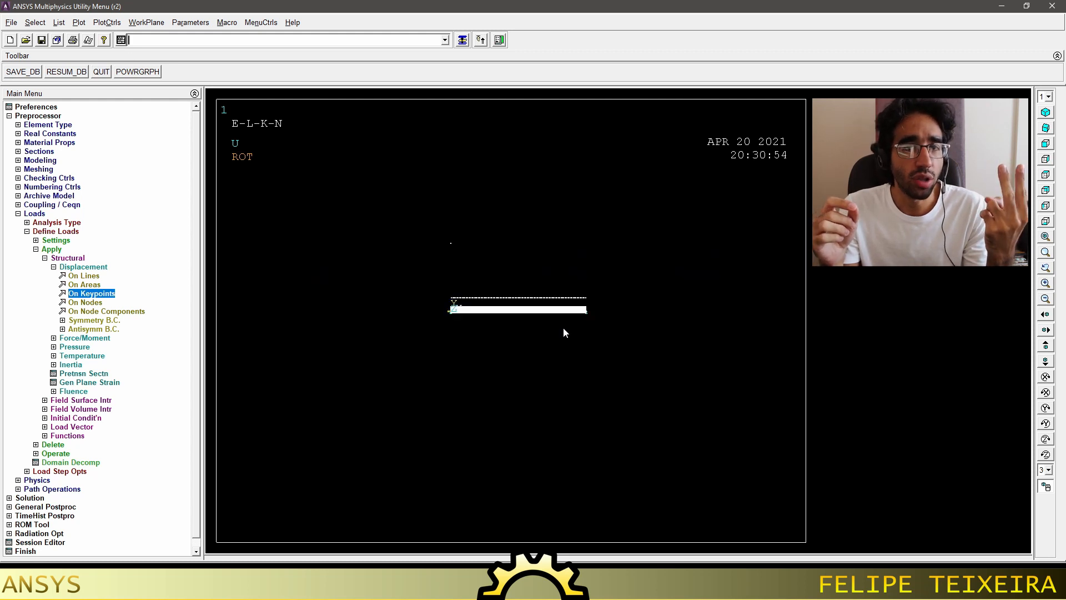
{"action": "left_click", "coordinate": [78, 22]}
{"action": "left_click", "coordinate": [92, 37]}
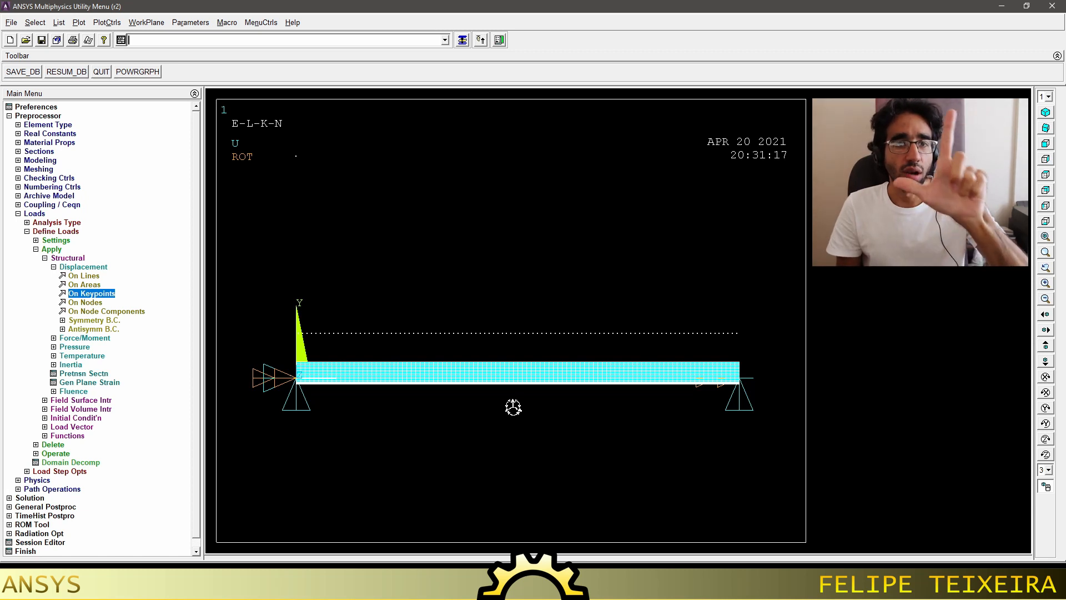
Plot the nodes, constrain UZ and ROTX on all nodes along the beam's axis using a box selection, and plot the elements again.
{"action": "left_click", "coordinate": [79, 22]}
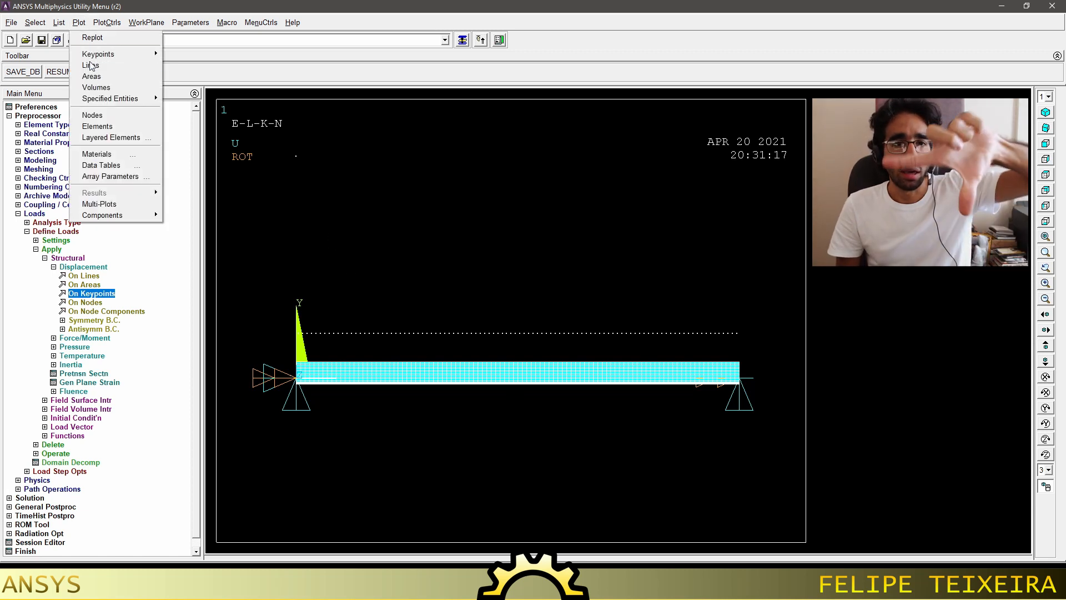
{"action": "left_click", "coordinate": [110, 117]}
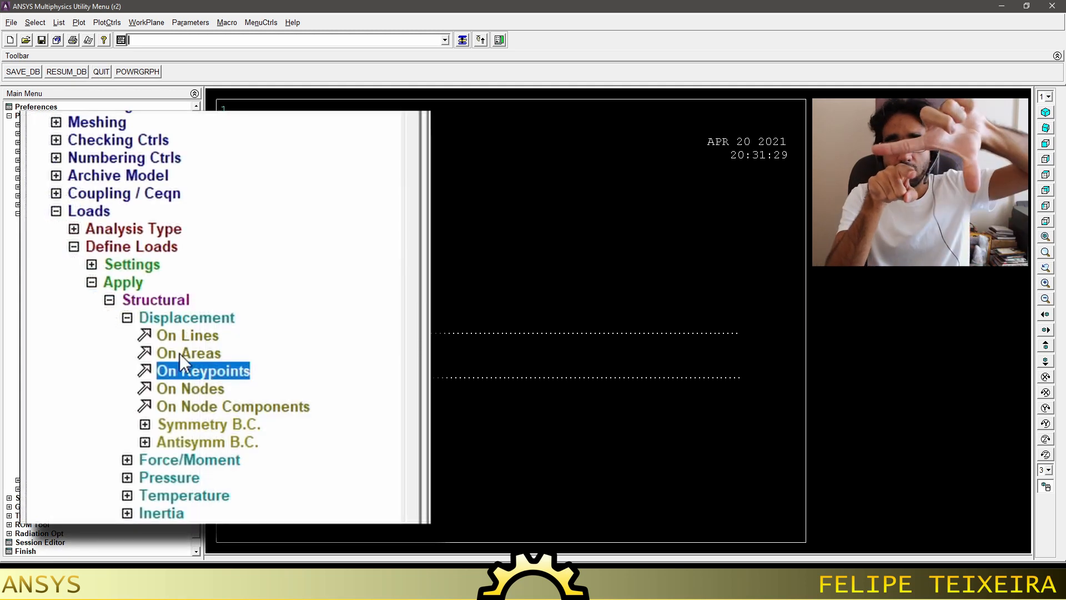
{"action": "left_click", "coordinate": [85, 302]}
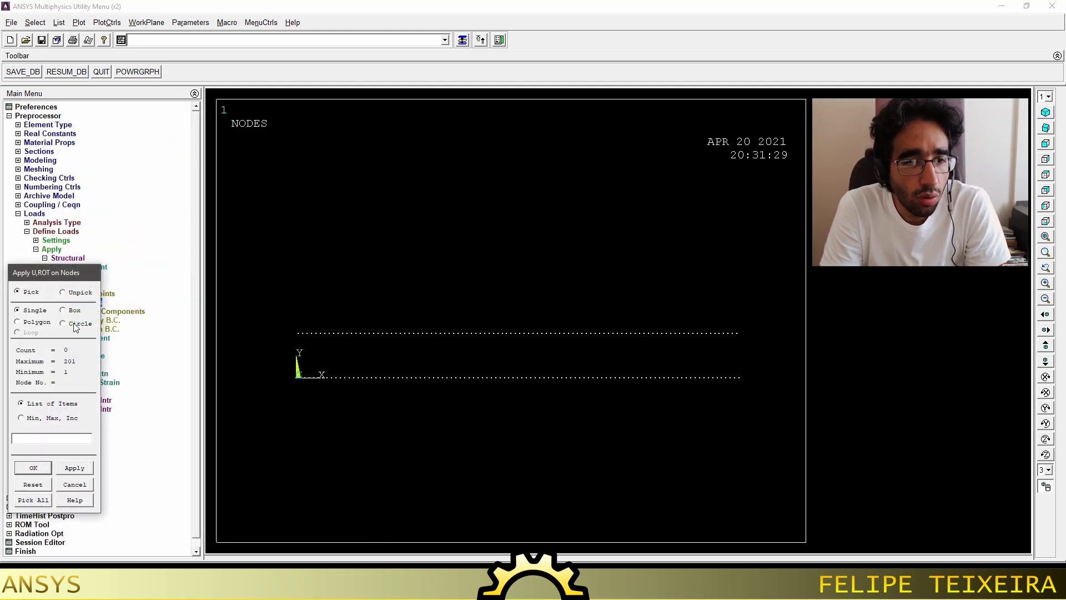
{"action": "left_click", "coordinate": [69, 312]}
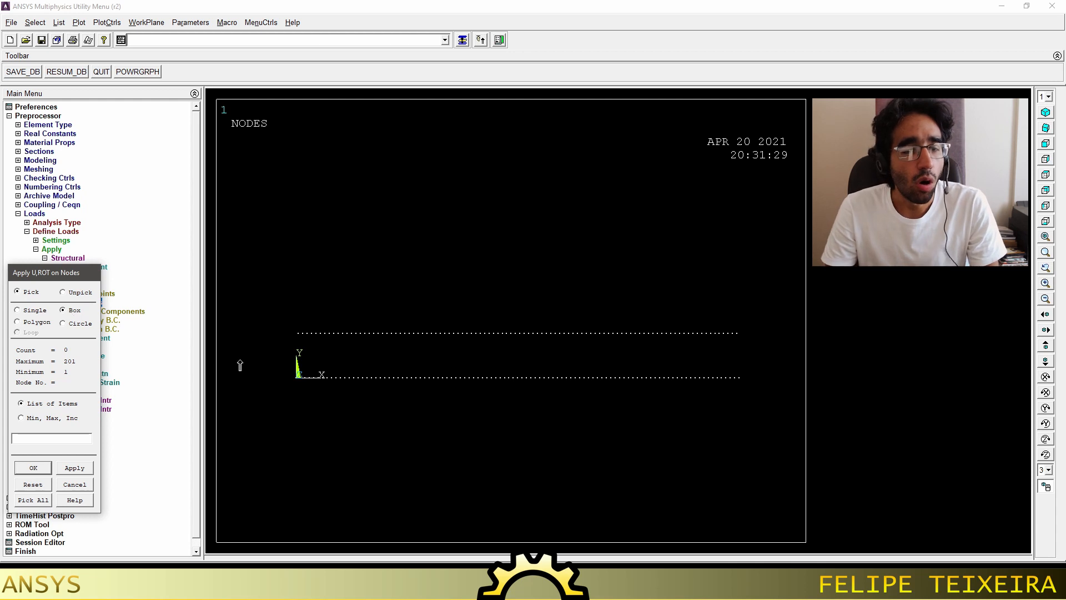
{"action": "left_click_drag", "start_coordinate": [241, 359], "coordinate": [770, 419]}
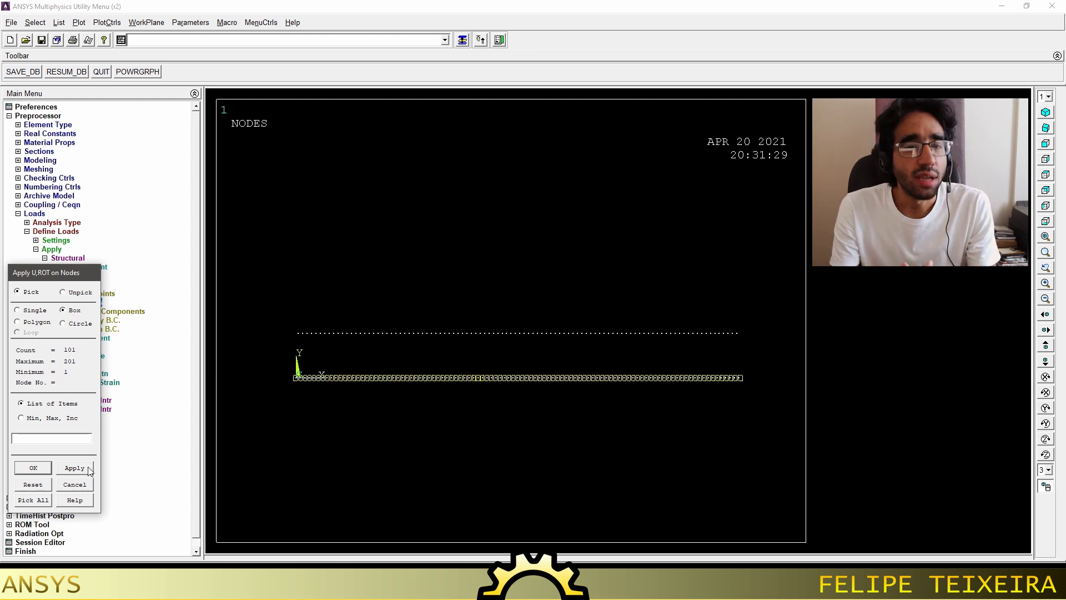
{"action": "left_click", "coordinate": [33, 468]}
{"action": "left_click_drag", "start_coordinate": [534, 226], "coordinate": [562, 124]}
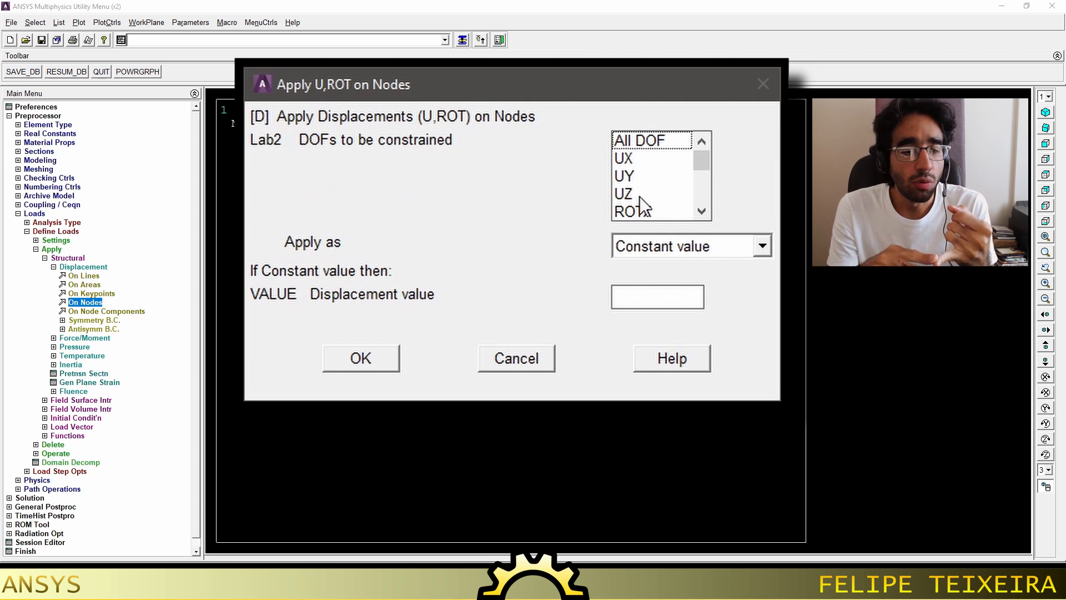
{"action": "left_click", "coordinate": [638, 195]}
{"action": "left_click", "coordinate": [648, 215]}
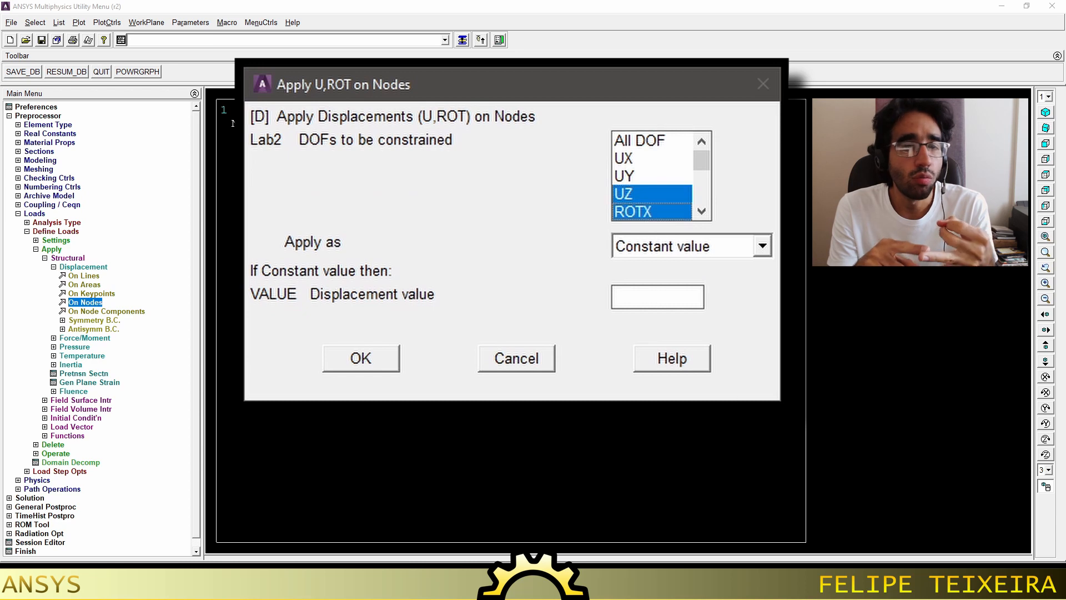
{"action": "left_click", "coordinate": [361, 359]}
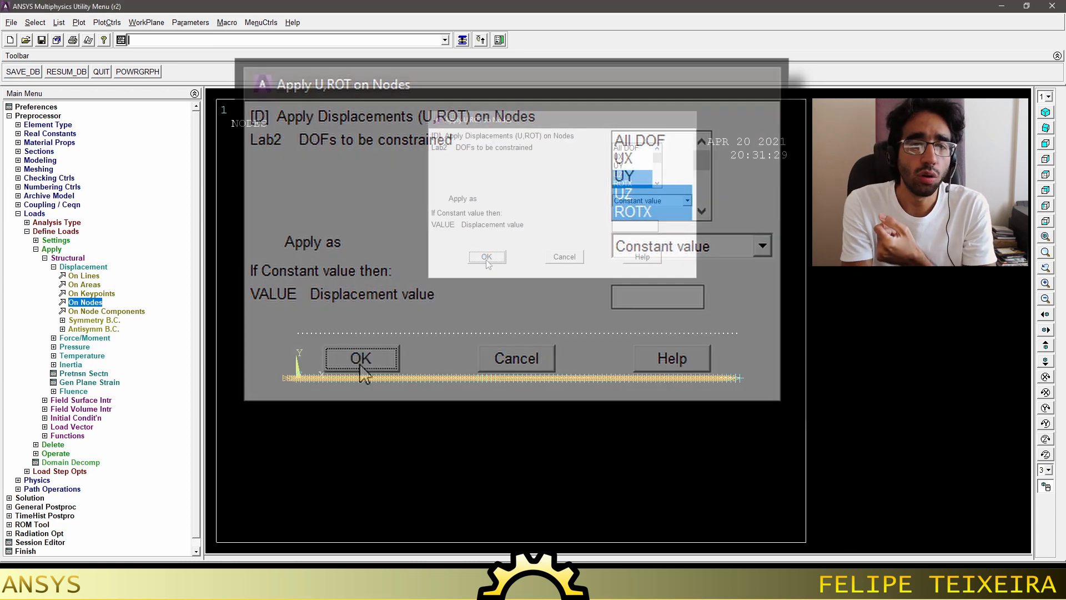
{"action": "left_click", "coordinate": [79, 22]}
{"action": "left_click", "coordinate": [91, 126]}
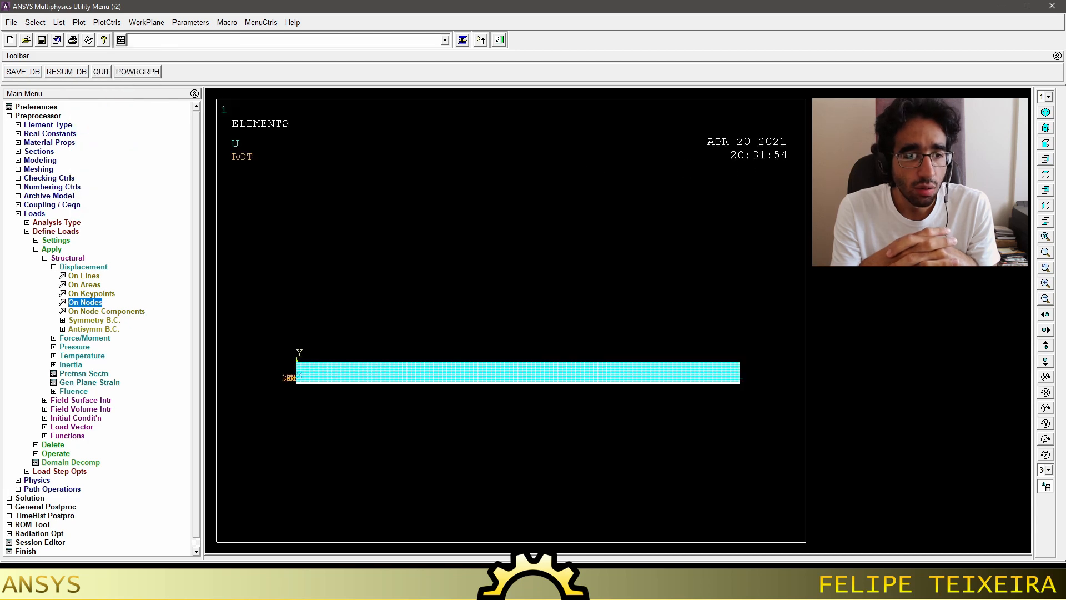
{"action": "left_click", "coordinate": [1046, 111]}
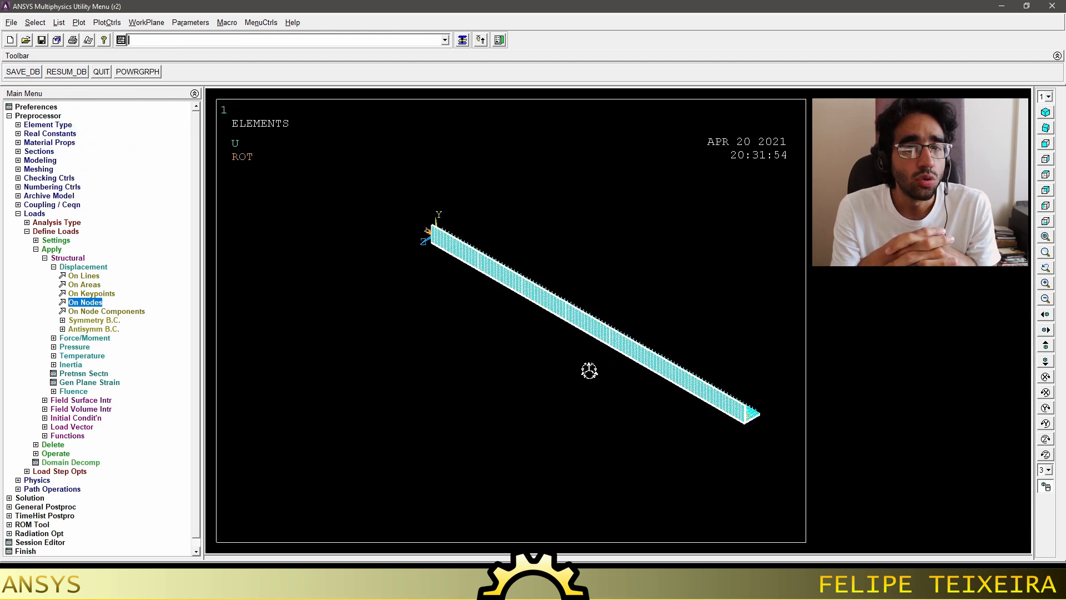
{"action": "left_click_drag", "start_coordinate": [588, 370], "coordinate": [633, 426]}
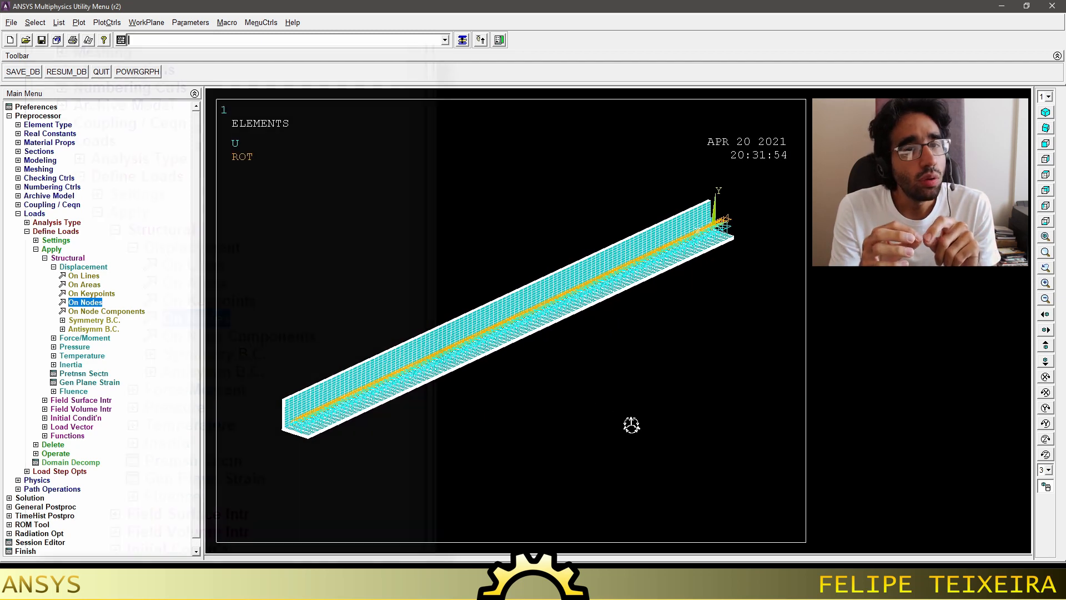
{"action": "left_click", "coordinate": [71, 266]}
{"action": "double_click", "coordinate": [166, 244]}
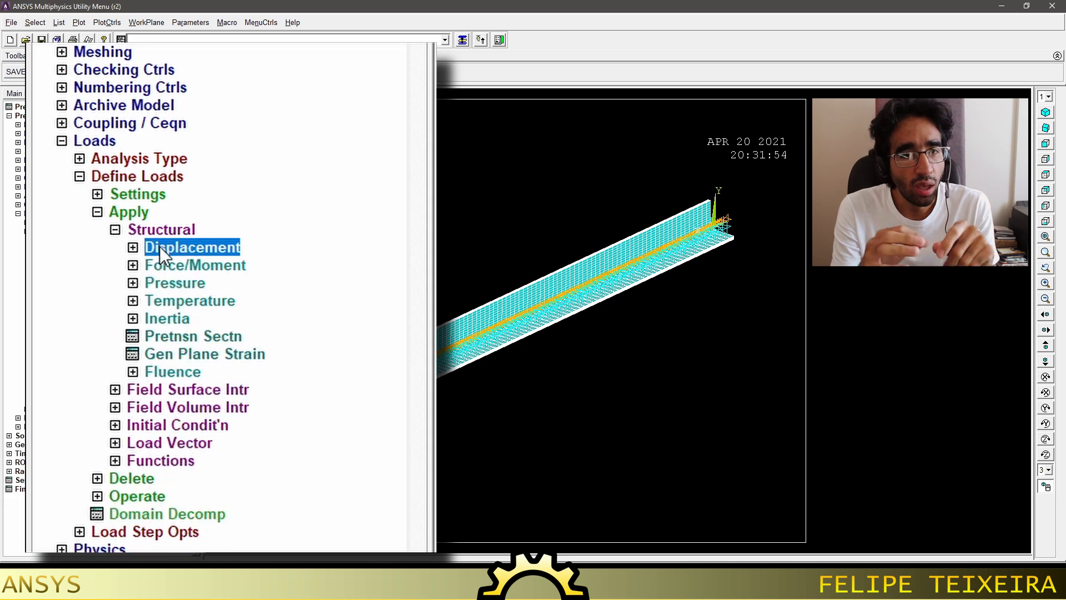
{"action": "double_click", "coordinate": [161, 283]}
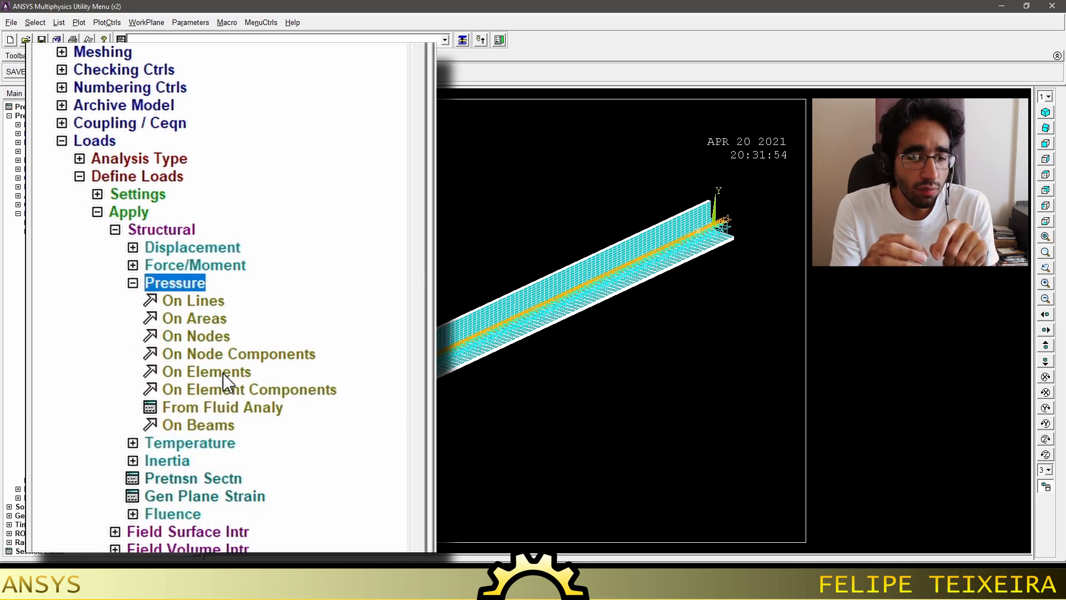
{"action": "left_click", "coordinate": [208, 423]}
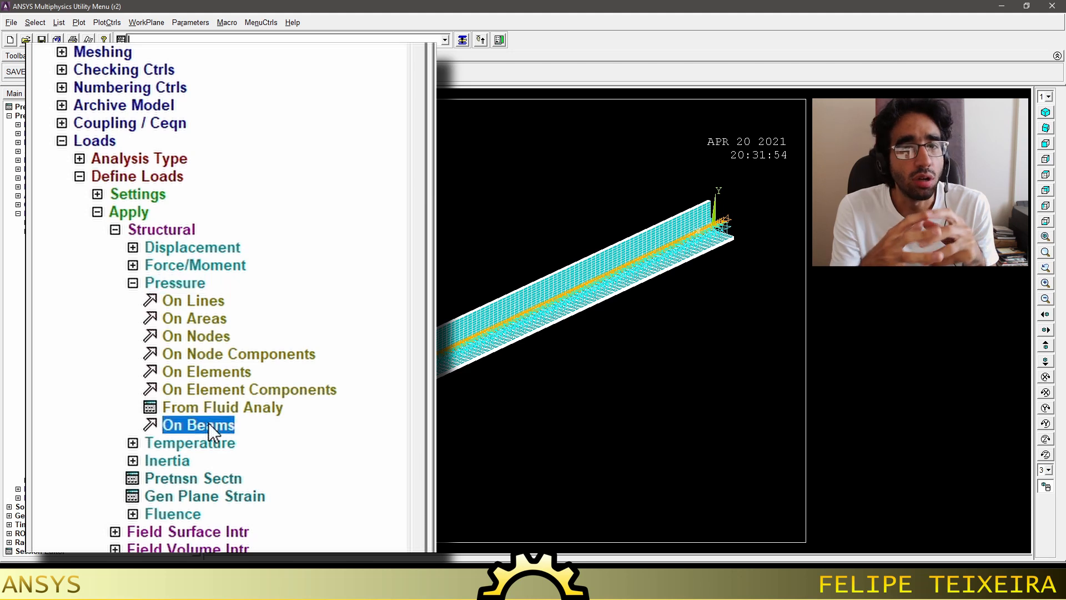
{"action": "left_click", "coordinate": [89, 356]}
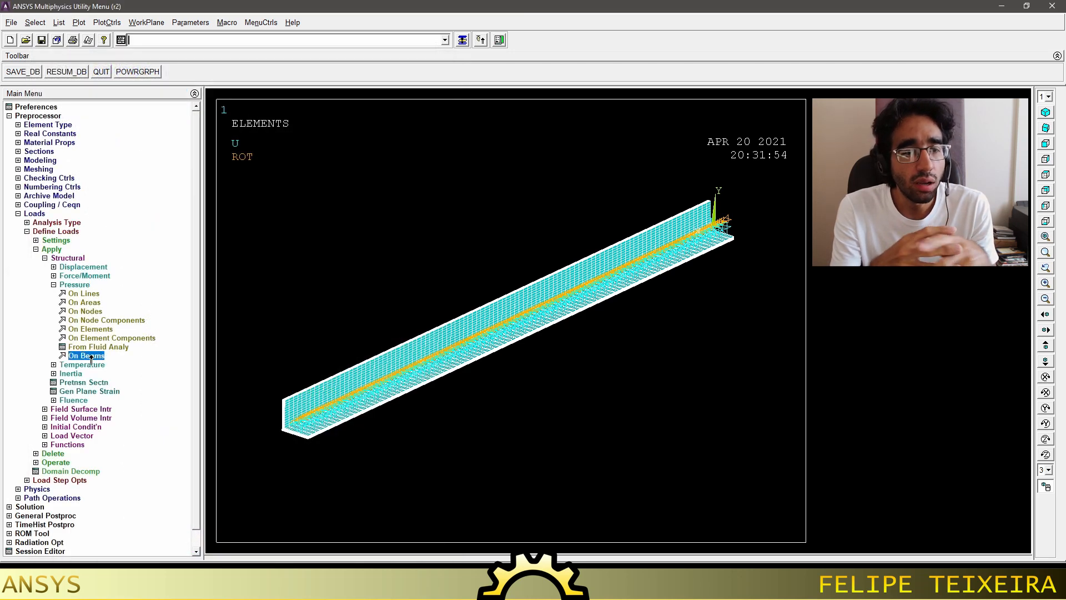
{"action": "left_click", "coordinate": [408, 360]}
{"action": "left_click", "coordinate": [428, 342]}
{"action": "left_click", "coordinate": [482, 321]}
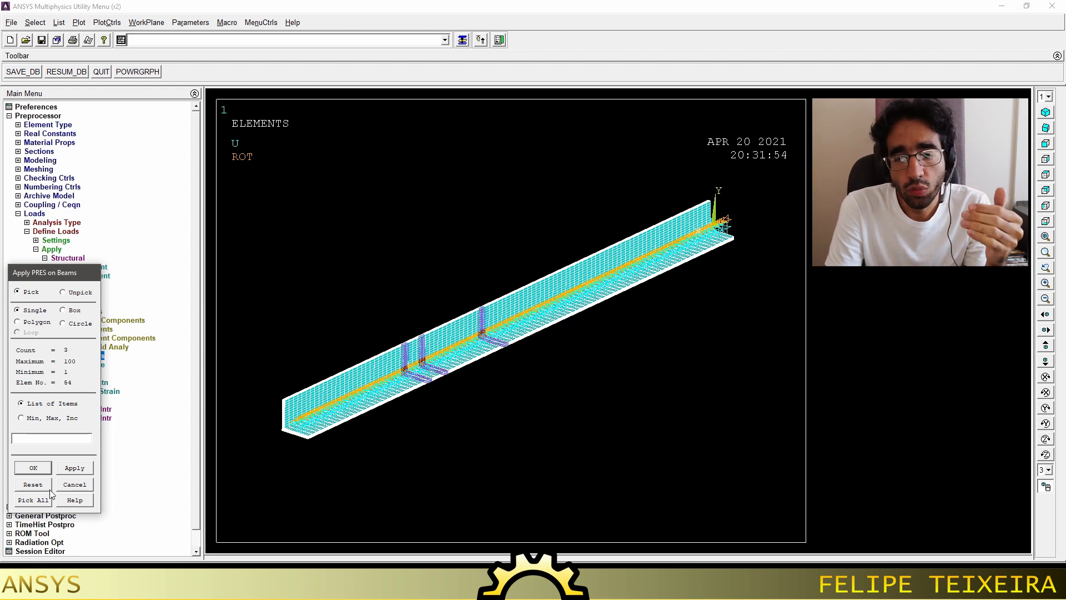
{"action": "left_click", "coordinate": [40, 503]}
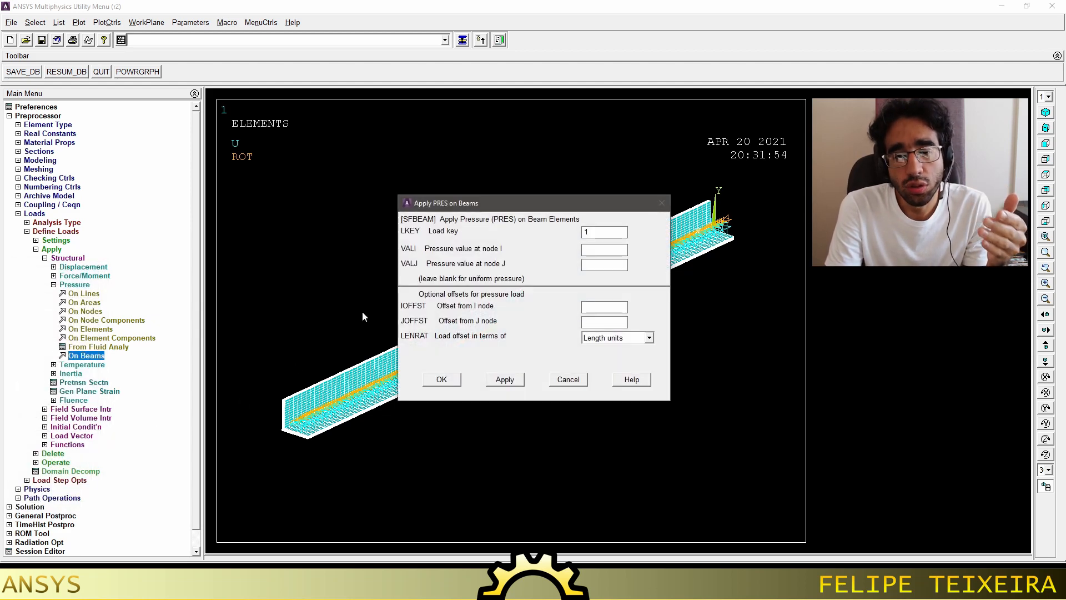
{"action": "left_click_drag", "start_coordinate": [509, 210], "coordinate": [748, 315]}
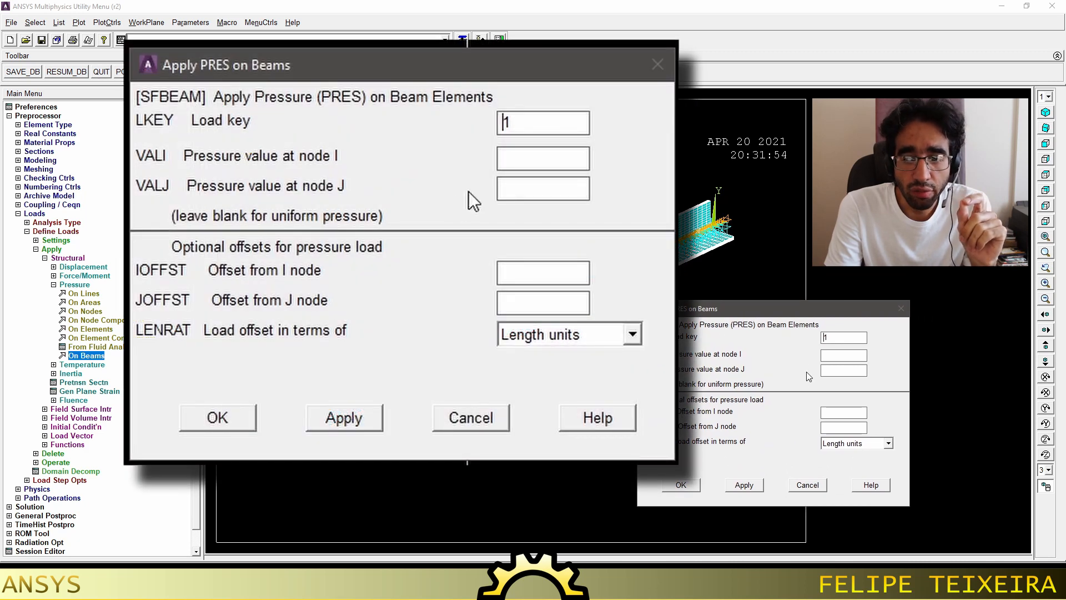
{"action": "left_click_drag", "start_coordinate": [843, 339], "coordinate": [793, 338]}
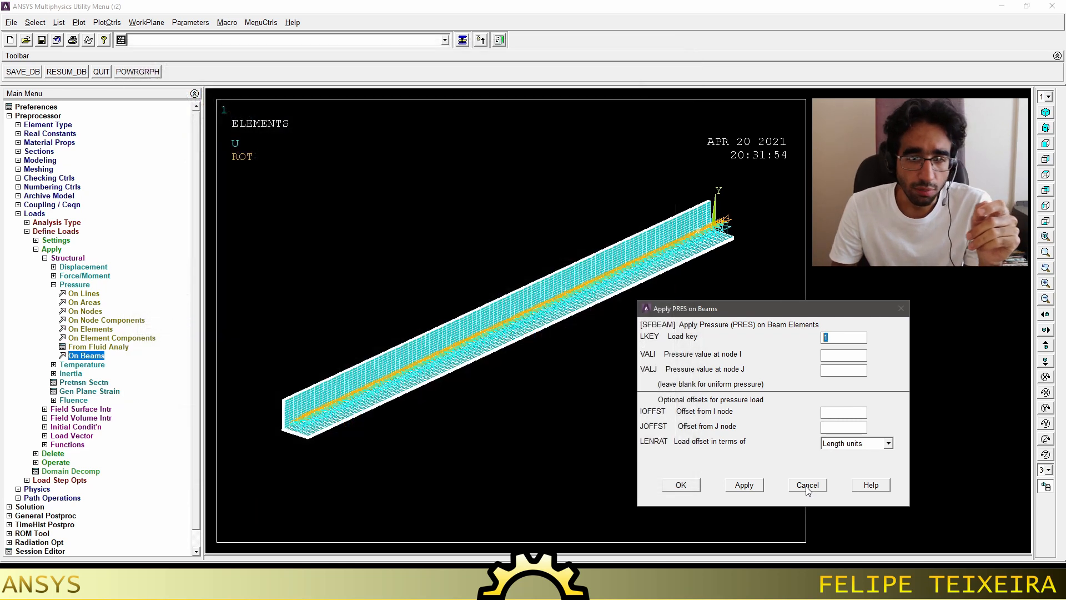
{"action": "left_click", "coordinate": [808, 485]}
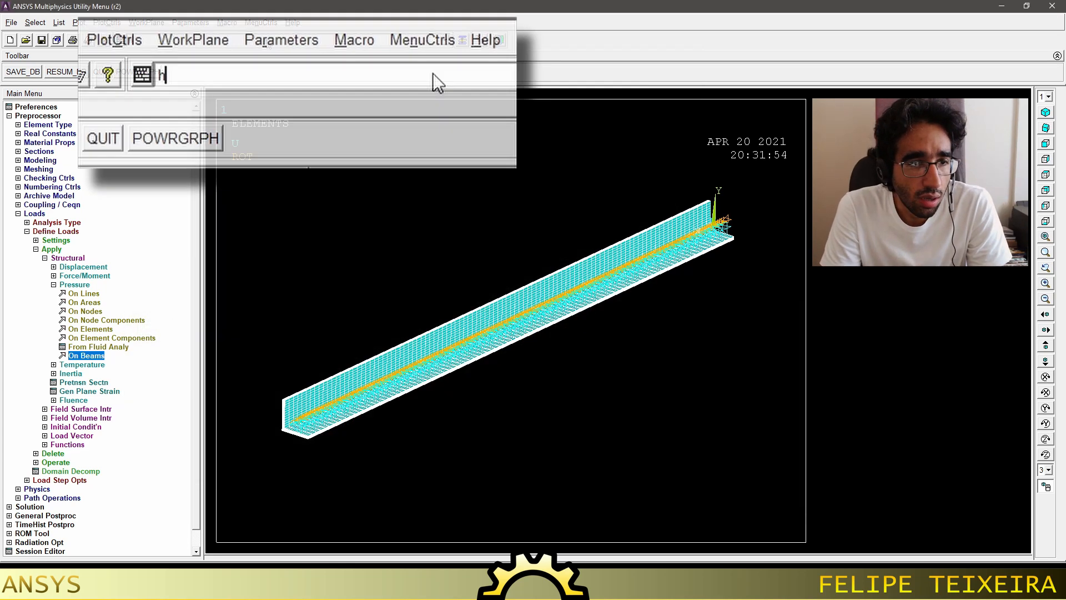
Look up the BEAM188 documentation with help,188 and examine the face numbering and element axes in Figure 188.1.
{"action": "type", "text": "help,188"}
{"action": "key", "text": "Return"}
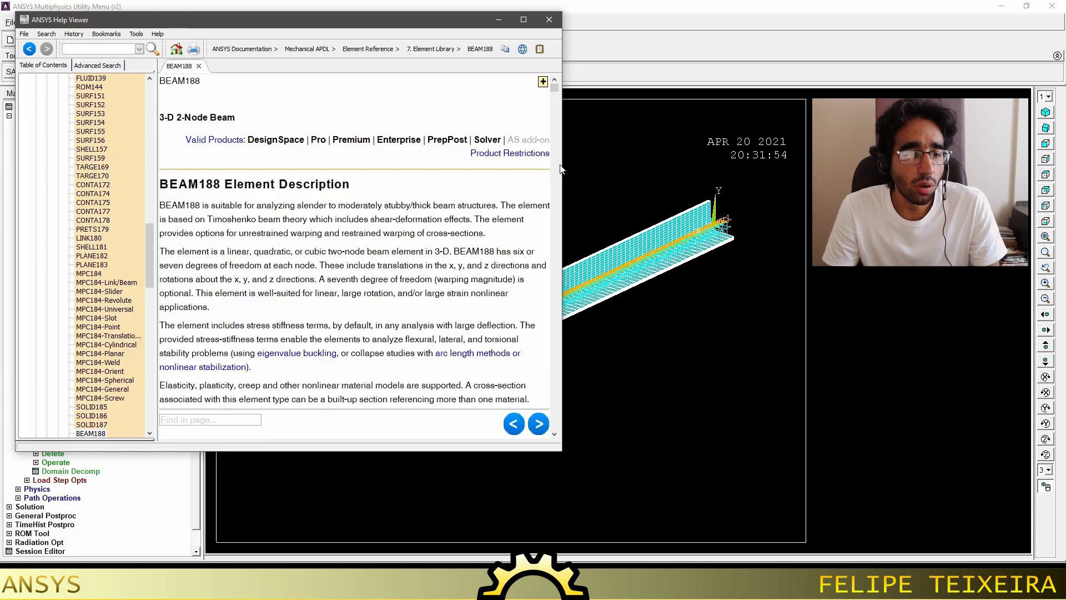
{"action": "left_click_drag", "start_coordinate": [560, 168], "coordinate": [730, 168]}
{"action": "scroll", "coordinate": [232, 170], "scroll_direction": "down", "scroll_amount": 5}
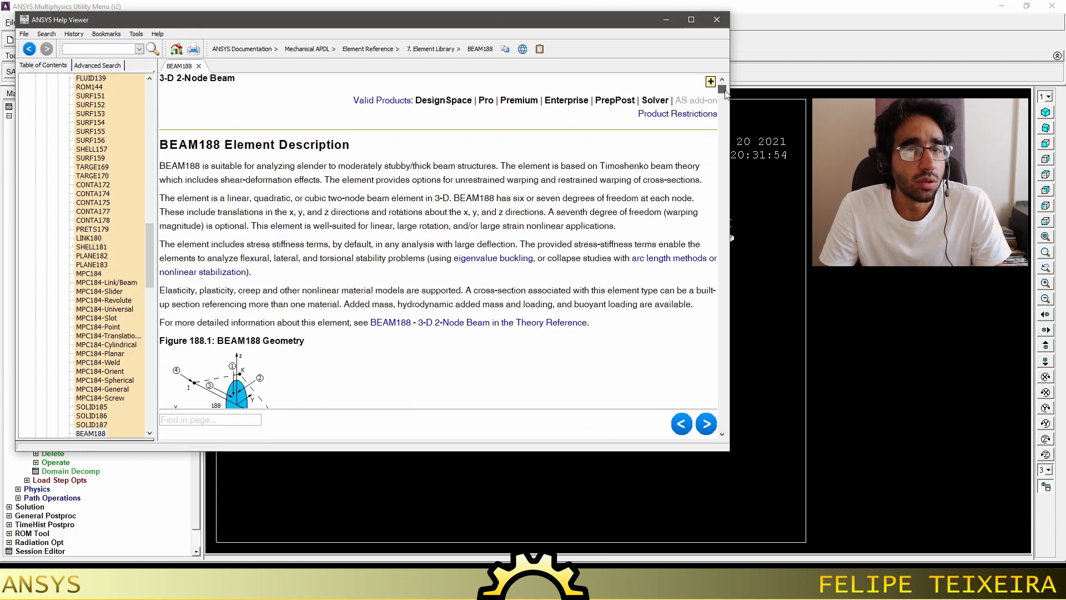
{"action": "scroll", "coordinate": [236, 178], "scroll_direction": "up", "scroll_amount": 4}
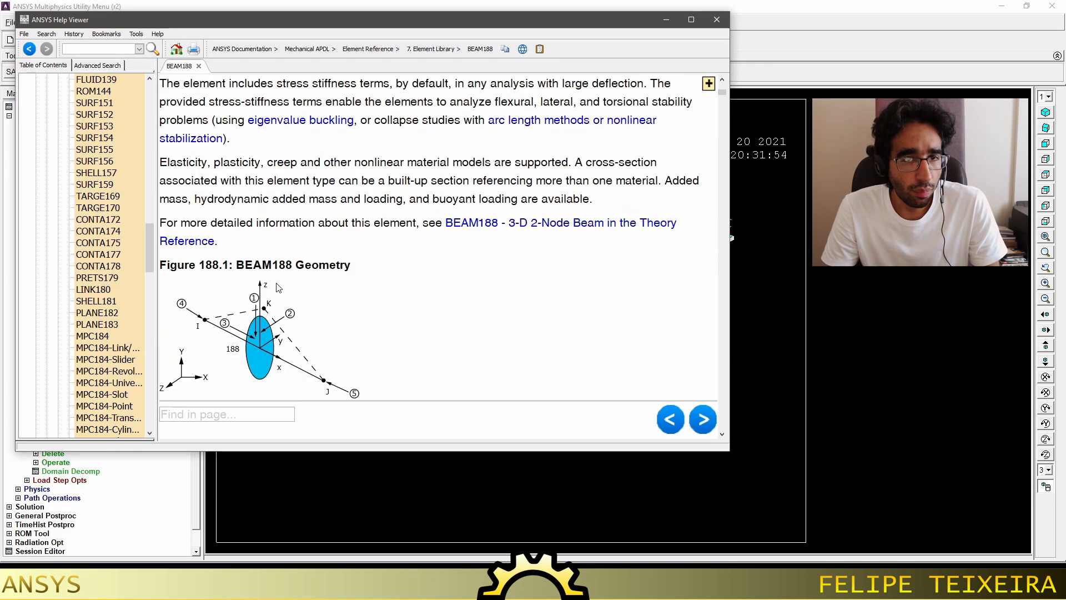
{"action": "scroll", "coordinate": [373, 236], "scroll_direction": "down", "scroll_amount": 3}
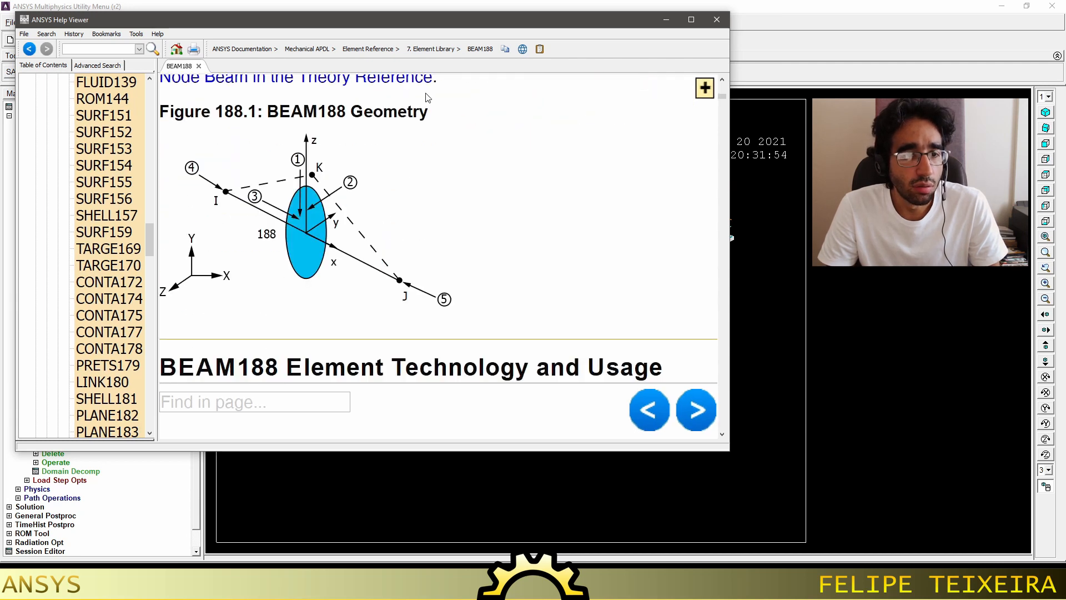
{"action": "left_click_drag", "start_coordinate": [453, 24], "coordinate": [580, 50]}
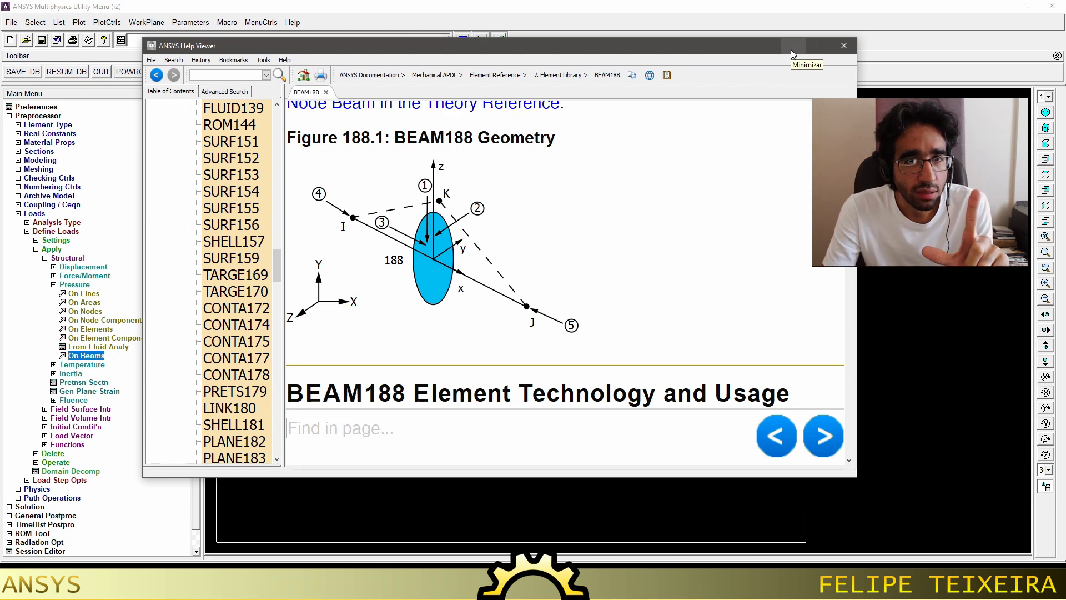
{"action": "left_click", "coordinate": [793, 47]}
Plot the elements and switch on the ESYS element coordinate system symbols.
{"action": "scroll", "coordinate": [460, 314], "scroll_direction": "up", "scroll_amount": 5}
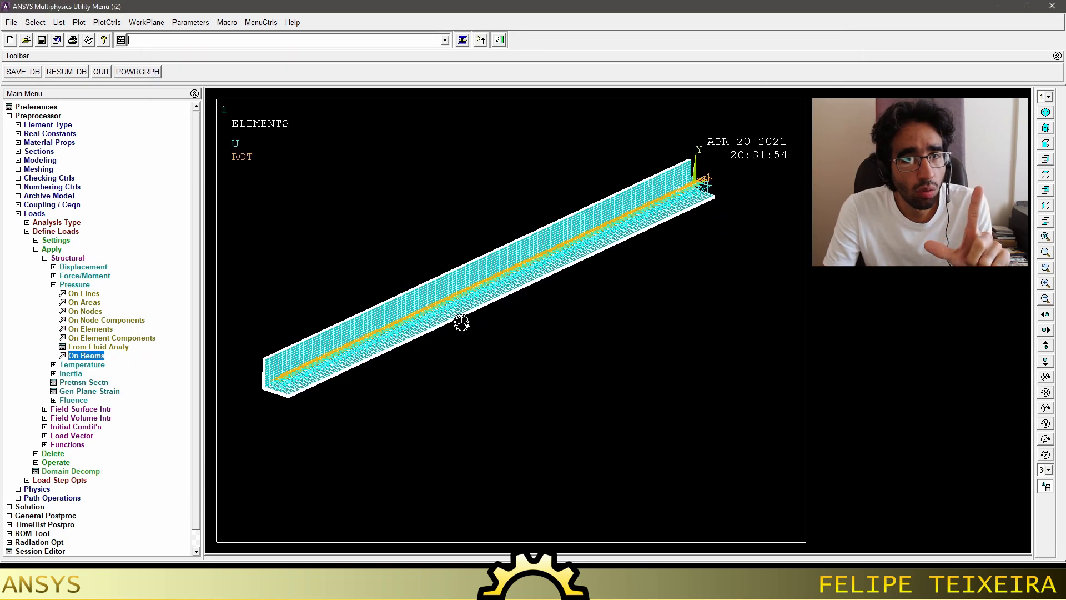
{"action": "scroll", "coordinate": [428, 250], "scroll_direction": "up", "scroll_amount": 3}
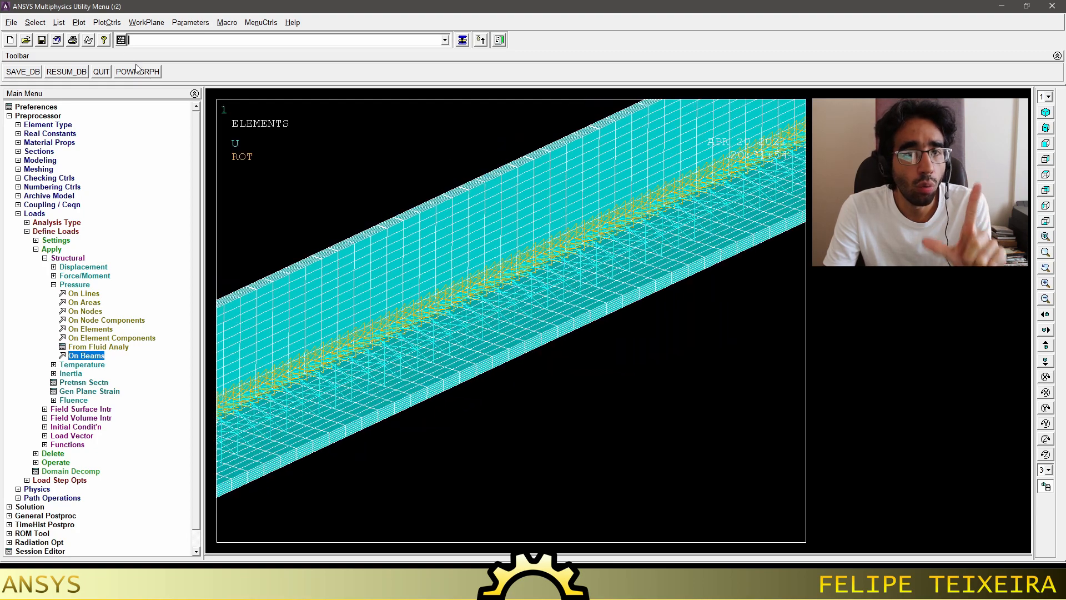
{"action": "left_click", "coordinate": [79, 23]}
{"action": "left_click", "coordinate": [105, 129]}
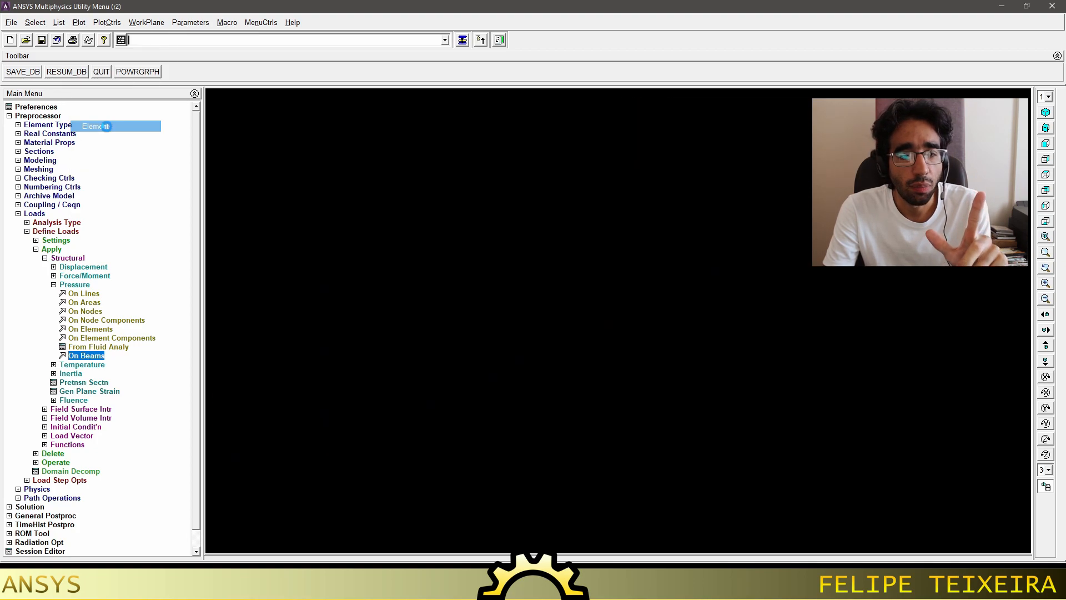
{"action": "left_click", "coordinate": [106, 22]}
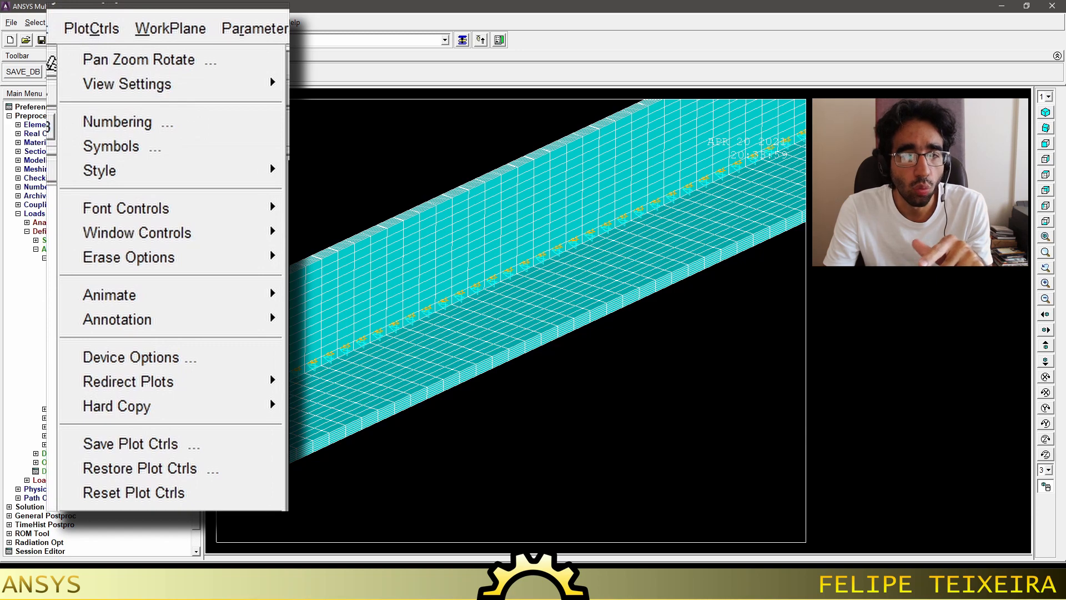
{"action": "left_click", "coordinate": [129, 145]}
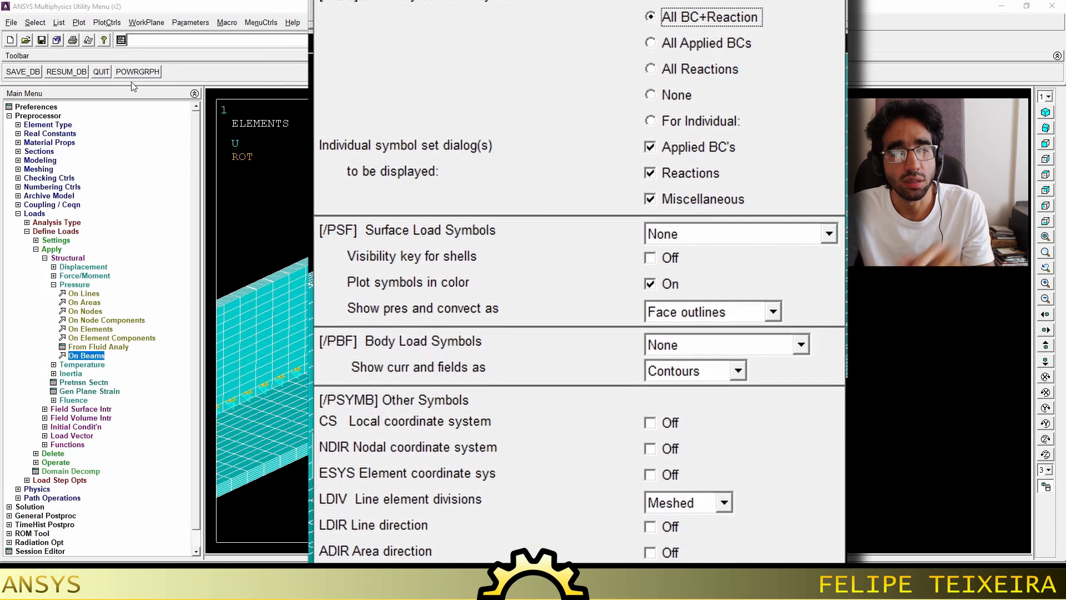
{"action": "left_click", "coordinate": [660, 389]}
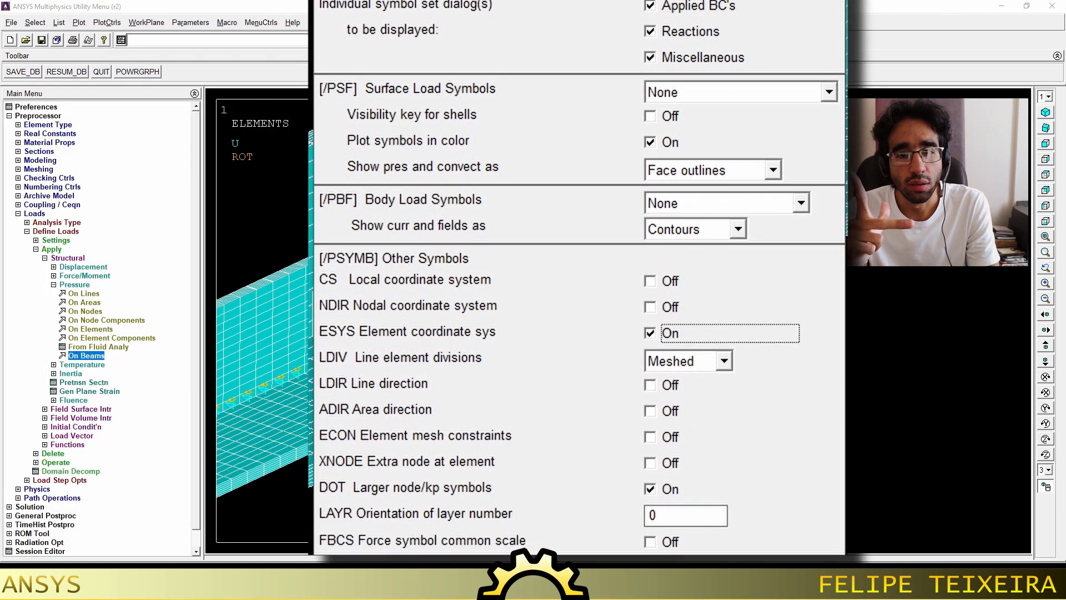
{"action": "left_click", "coordinate": [453, 531]}
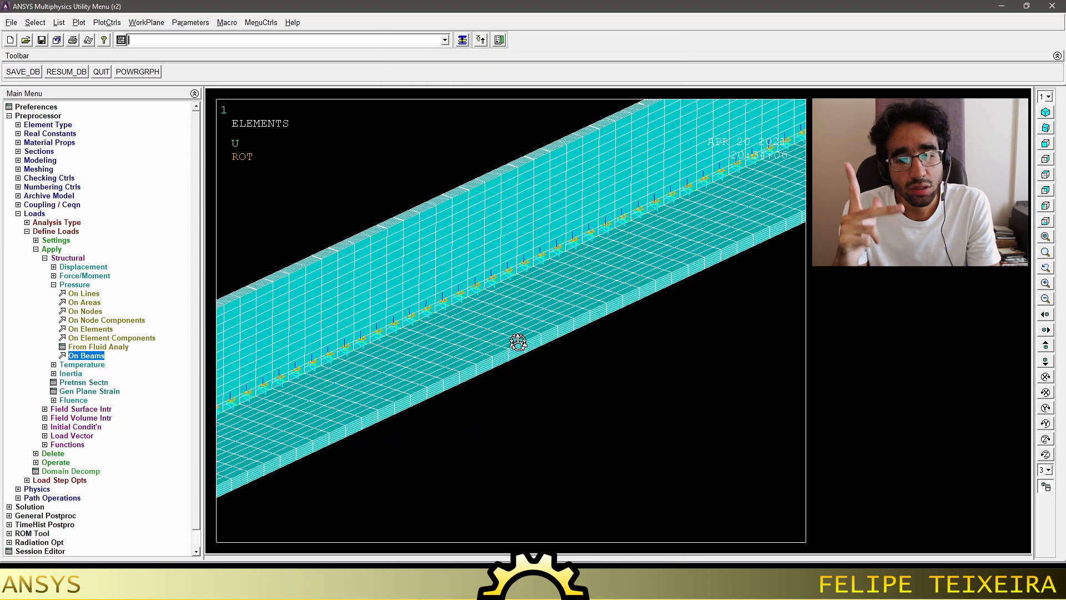
Examine the element coordinate axes against the global axes at the beam's origin end, replotting to rescale the symbols.
{"action": "scroll", "coordinate": [582, 361], "scroll_direction": "up", "scroll_amount": 3}
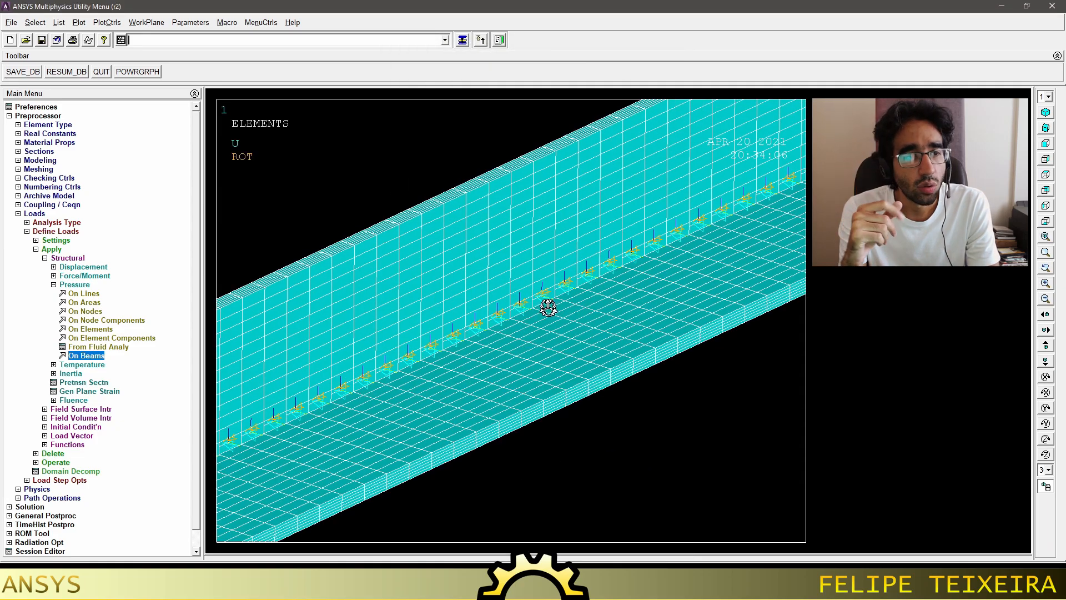
{"action": "left_click_drag", "start_coordinate": [548, 307], "coordinate": [544, 382]}
{"action": "left_click", "coordinate": [1045, 253]}
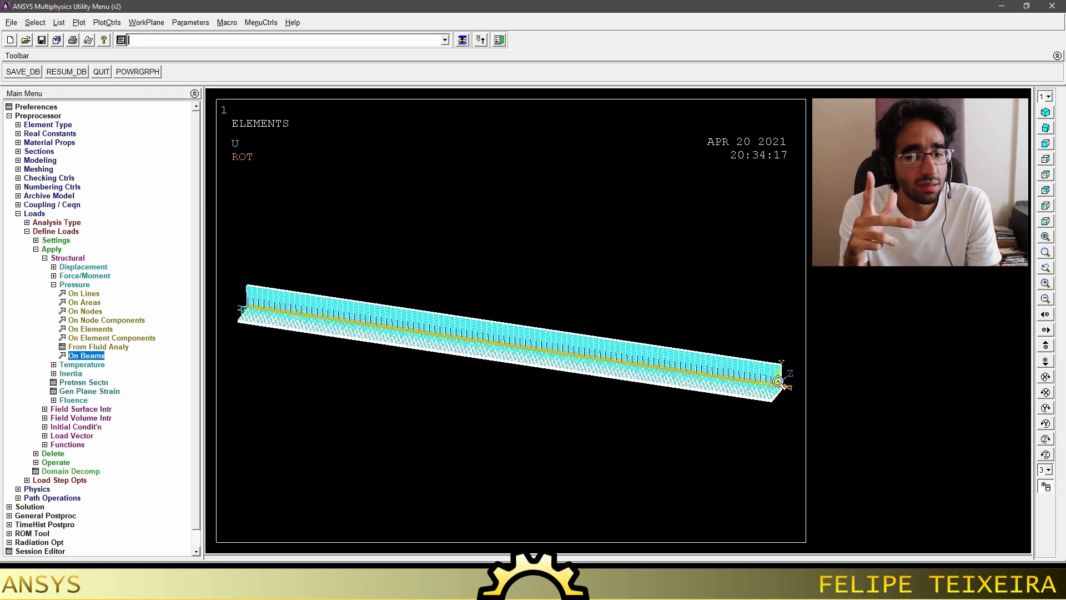
{"action": "left_click", "coordinate": [789, 397]}
{"action": "left_click_drag", "start_coordinate": [511, 357], "coordinate": [552, 346]}
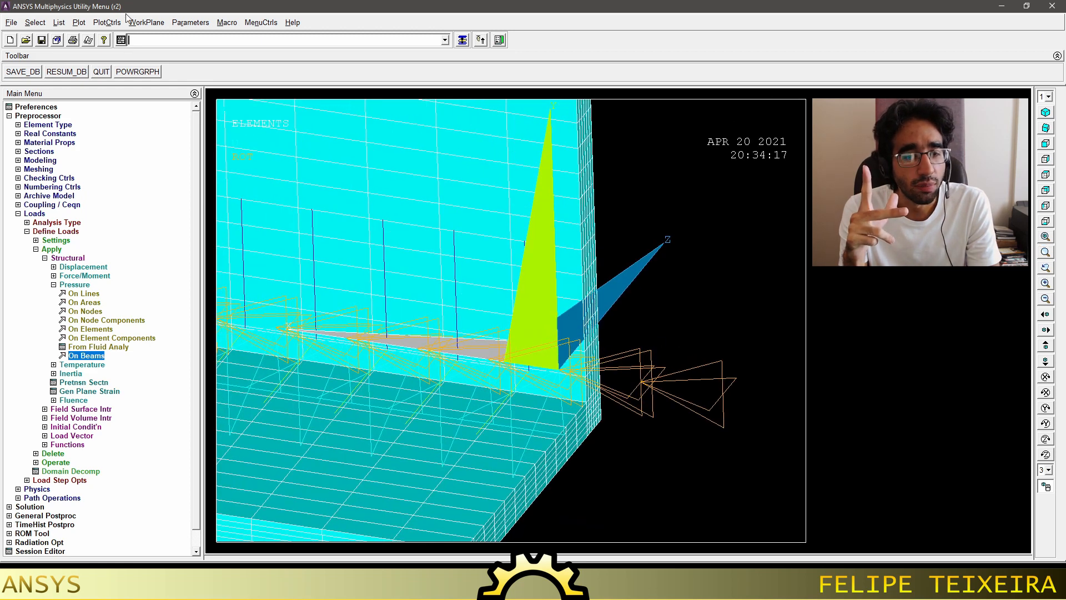
{"action": "left_click", "coordinate": [81, 22]}
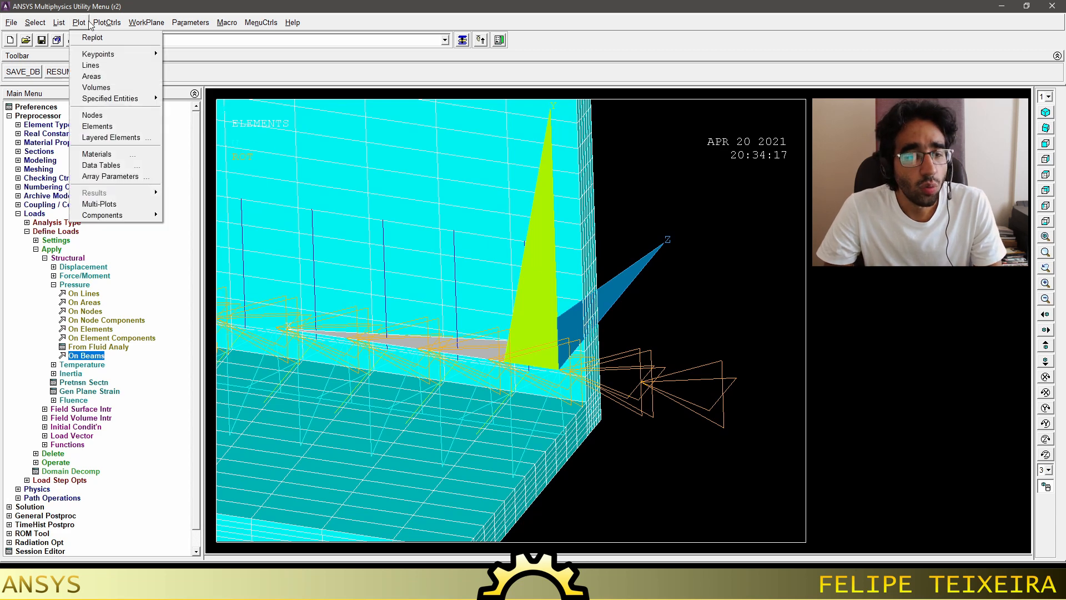
{"action": "left_click", "coordinate": [91, 37]}
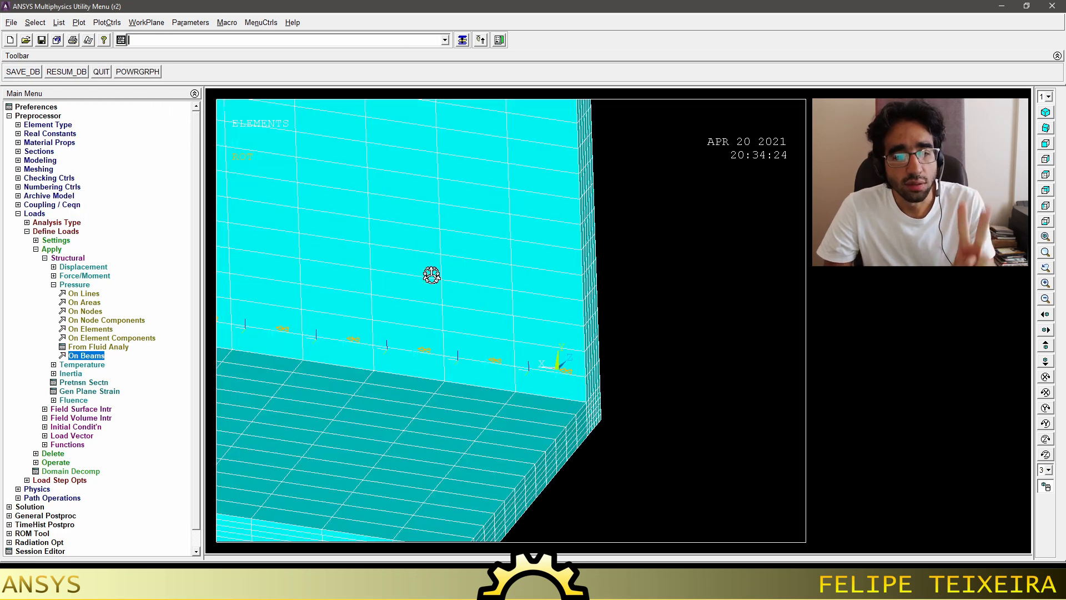
{"action": "left_click", "coordinate": [81, 22]}
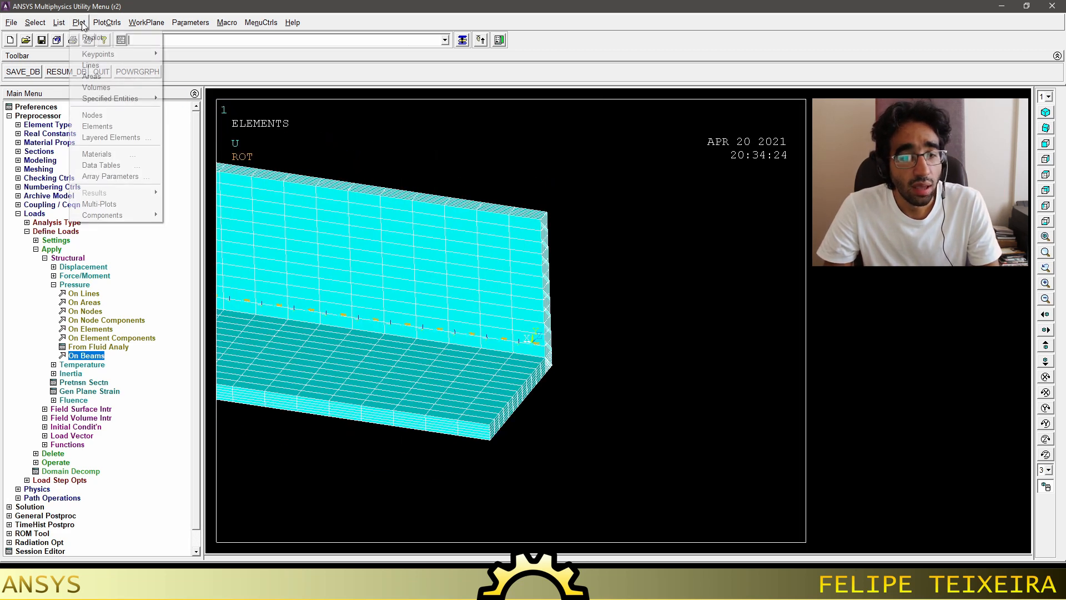
{"action": "left_click", "coordinate": [98, 39]}
{"action": "scroll", "coordinate": [555, 365], "scroll_direction": "up", "scroll_amount": 5}
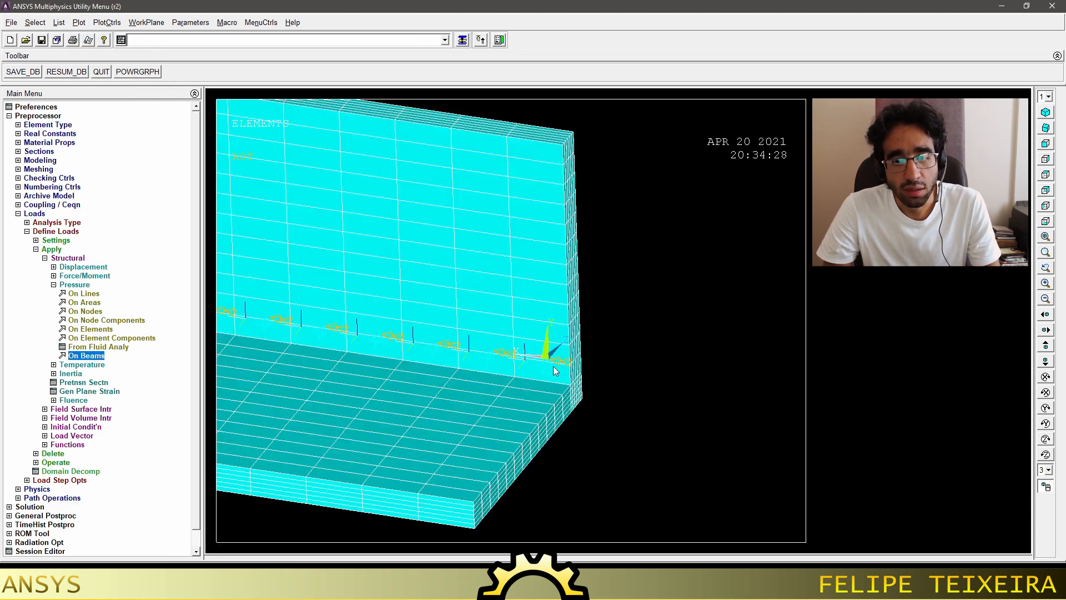
{"action": "scroll", "coordinate": [466, 314], "scroll_direction": "up", "scroll_amount": 2}
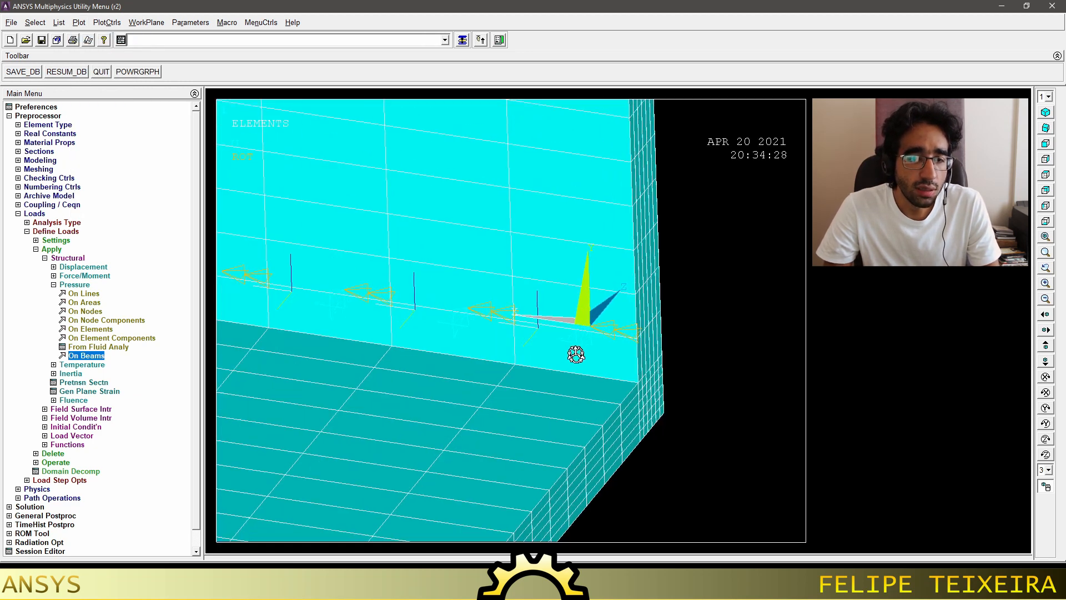
{"action": "scroll", "coordinate": [547, 366], "scroll_direction": "up", "scroll_amount": 3}
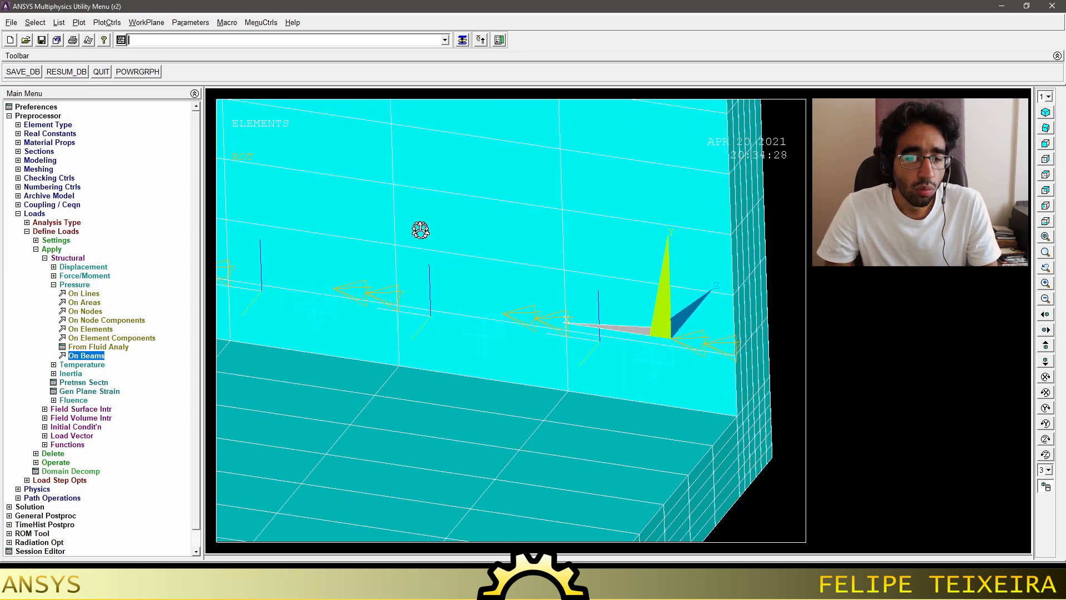
{"action": "left_click_drag", "start_coordinate": [479, 379], "coordinate": [391, 348]}
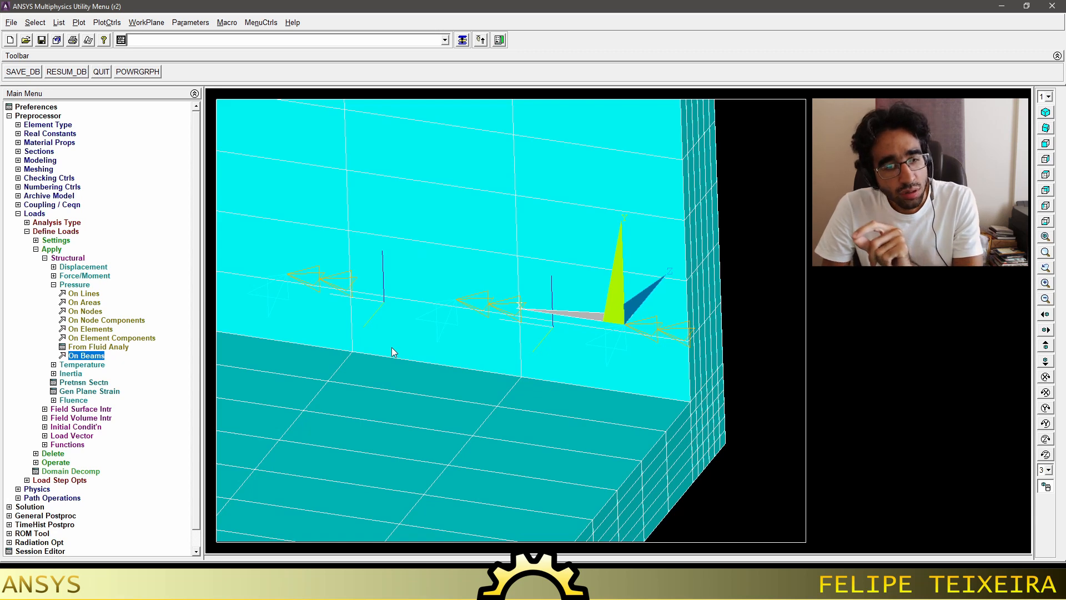
{"action": "left_click_drag", "start_coordinate": [391, 348], "coordinate": [360, 338]}
Bring up the BEAM188 documentation beside the model and compare Figure 188.1's face numbers and axes with the plotted element axes.
{"action": "left_click", "coordinate": [286, 588]}
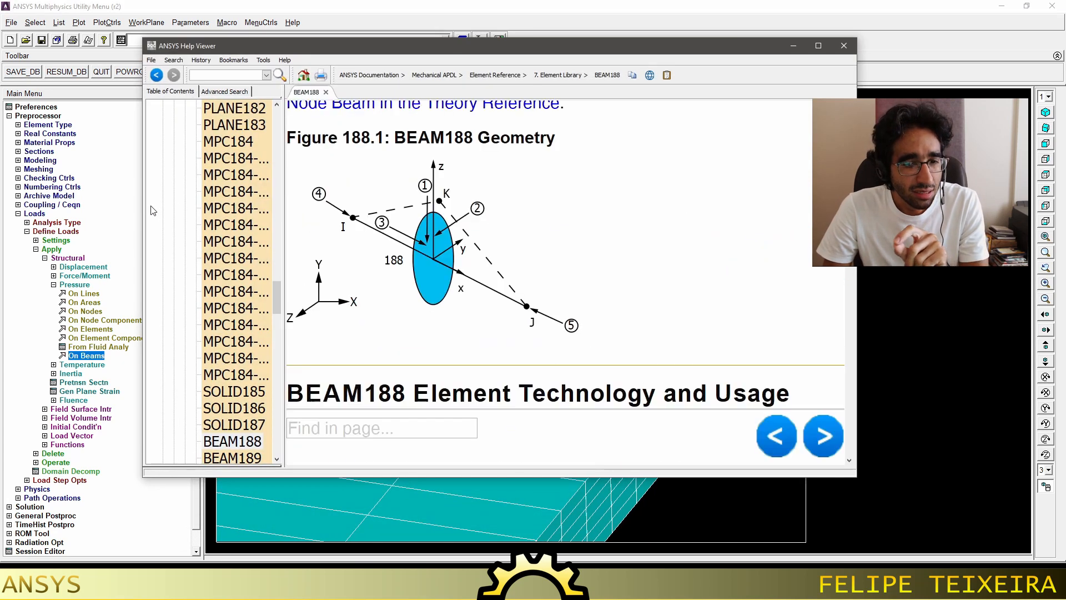
{"action": "left_click_drag", "start_coordinate": [142, 209], "coordinate": [297, 209]}
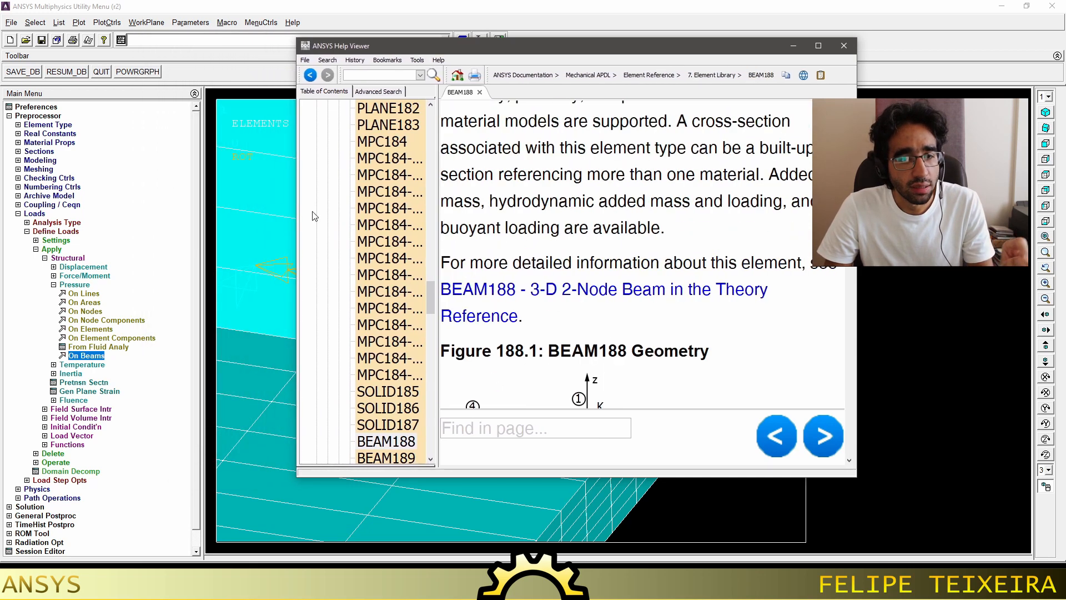
{"action": "left_click_drag", "start_coordinate": [674, 50], "coordinate": [827, 46]}
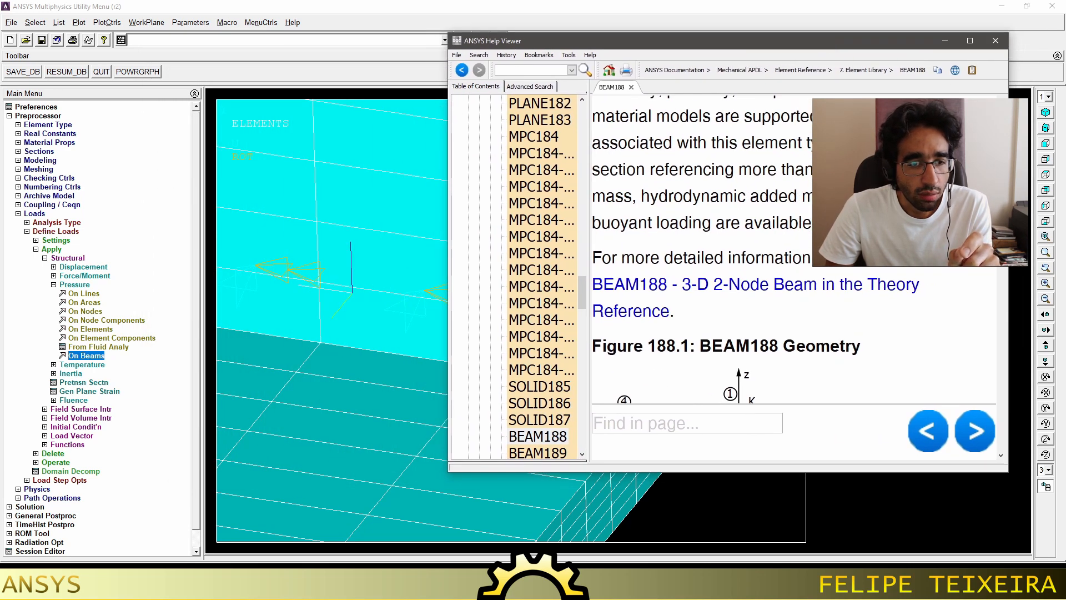
{"action": "scroll", "coordinate": [749, 216], "scroll_direction": "down", "scroll_amount": 3}
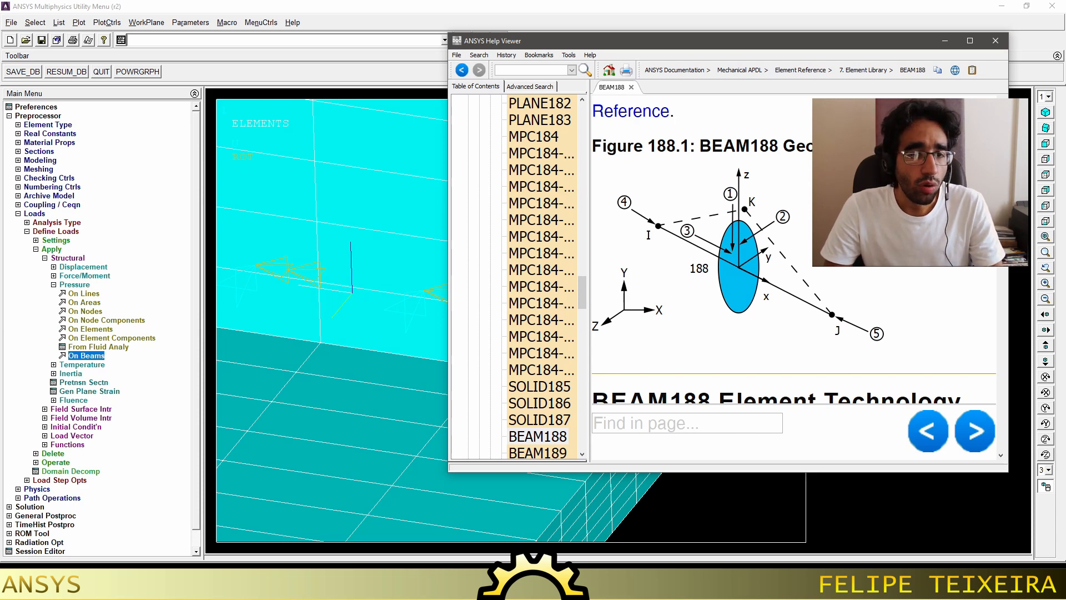
{"action": "left_click", "coordinate": [944, 40]}
Switch off the ESYS element coordinate system symbols and replot the whole beam.
{"action": "left_click", "coordinate": [1045, 160]}
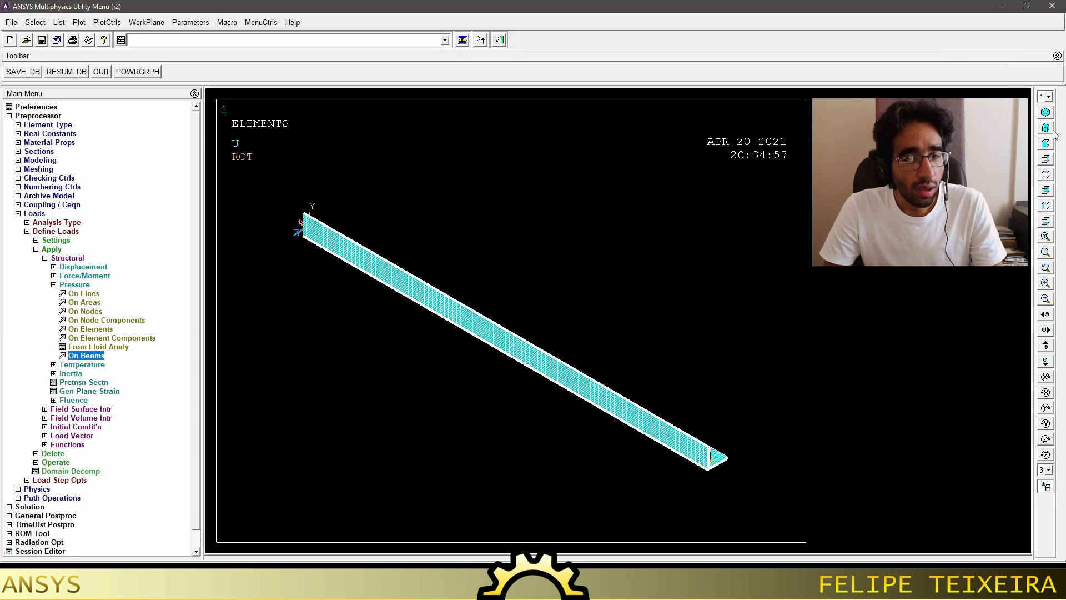
{"action": "left_click_drag", "start_coordinate": [680, 378], "coordinate": [573, 338]}
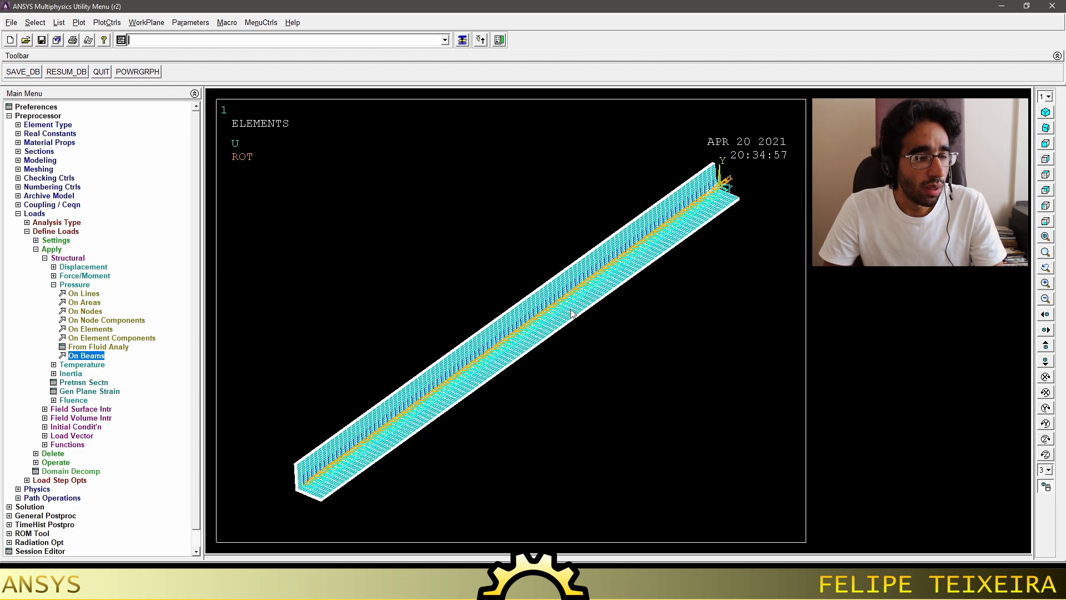
{"action": "left_click", "coordinate": [106, 23]}
{"action": "left_click", "coordinate": [133, 83]}
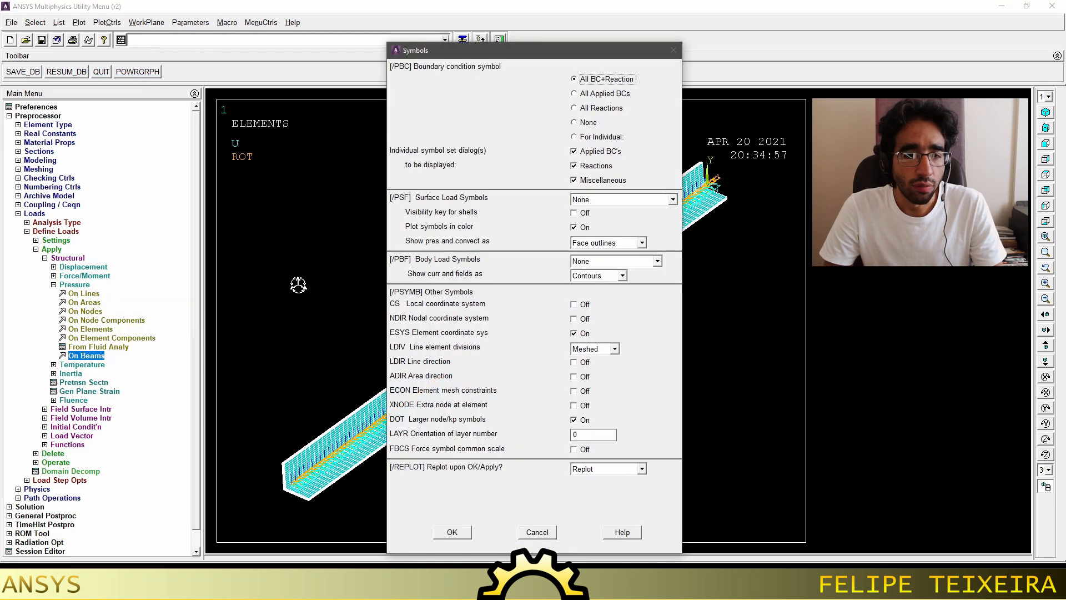
{"action": "left_click", "coordinate": [573, 333]}
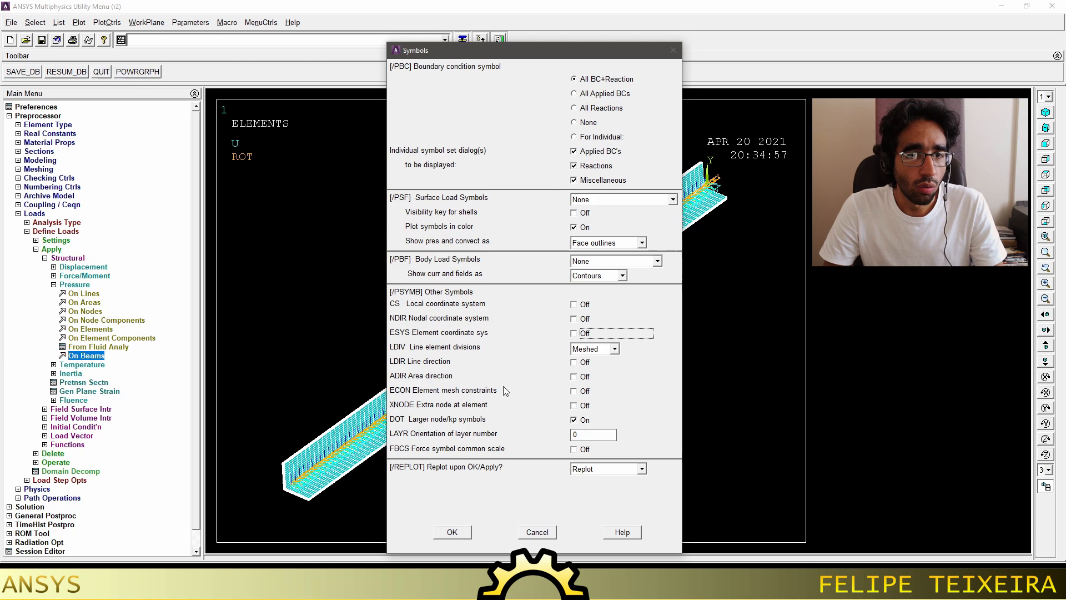
{"action": "left_click", "coordinate": [464, 529]}
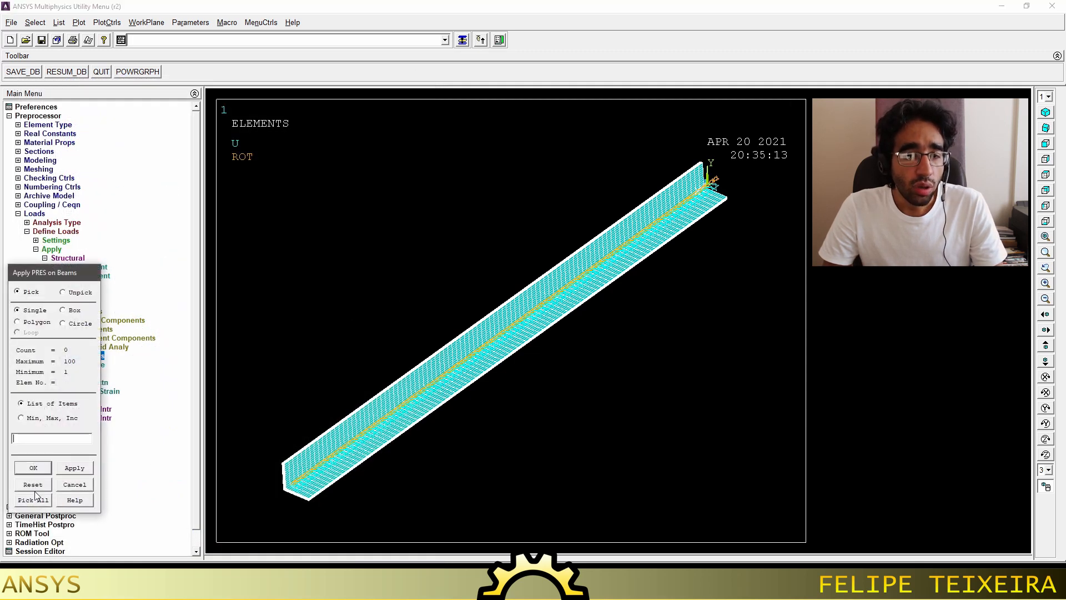
Apply a uniform pressure of 5000 with load key 1 to all beam elements, checking the face direction against the BEAM188 figure.
{"action": "left_click", "coordinate": [32, 500]}
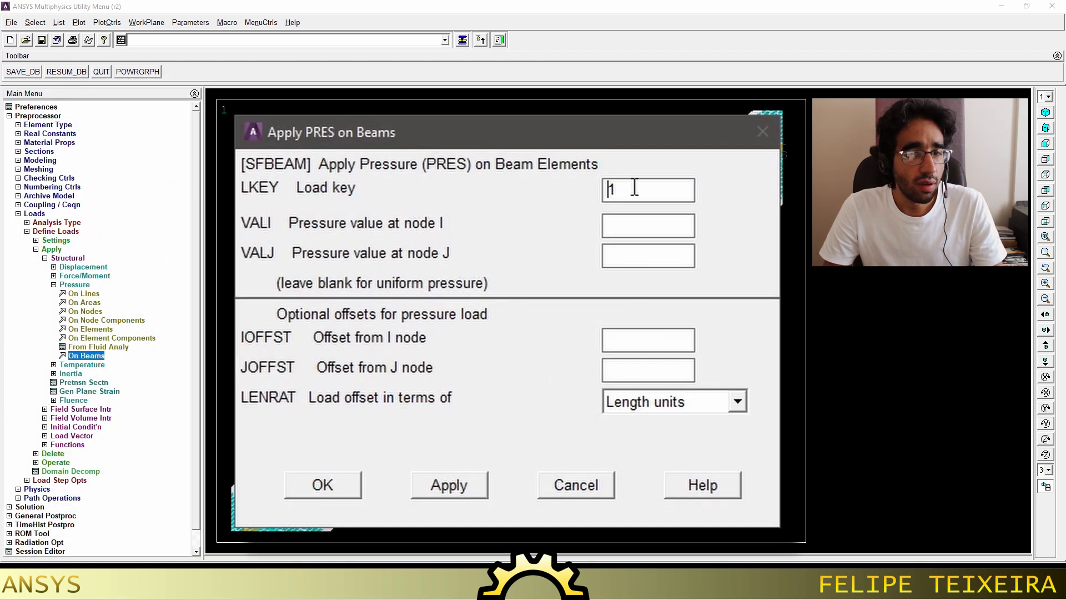
{"action": "left_click", "coordinate": [640, 216]}
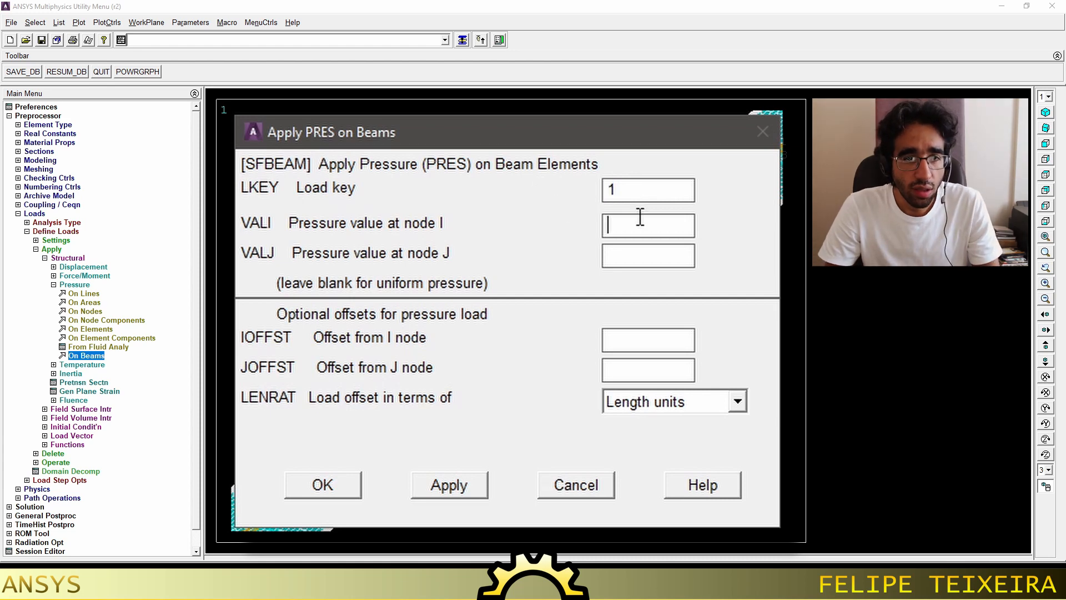
{"action": "type", "text": "5000"}
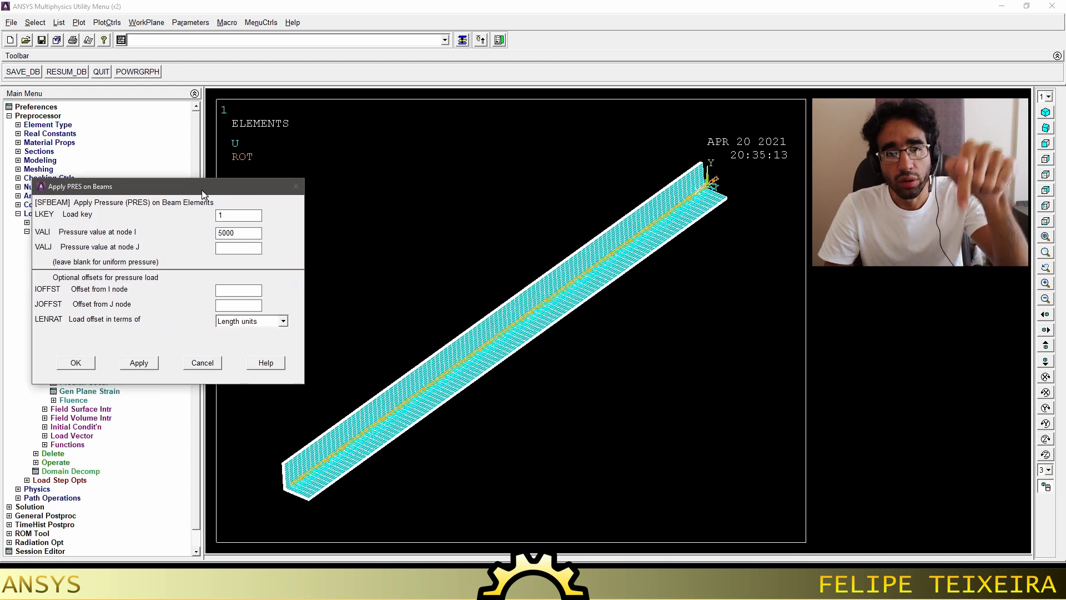
{"action": "left_click", "coordinate": [263, 363]}
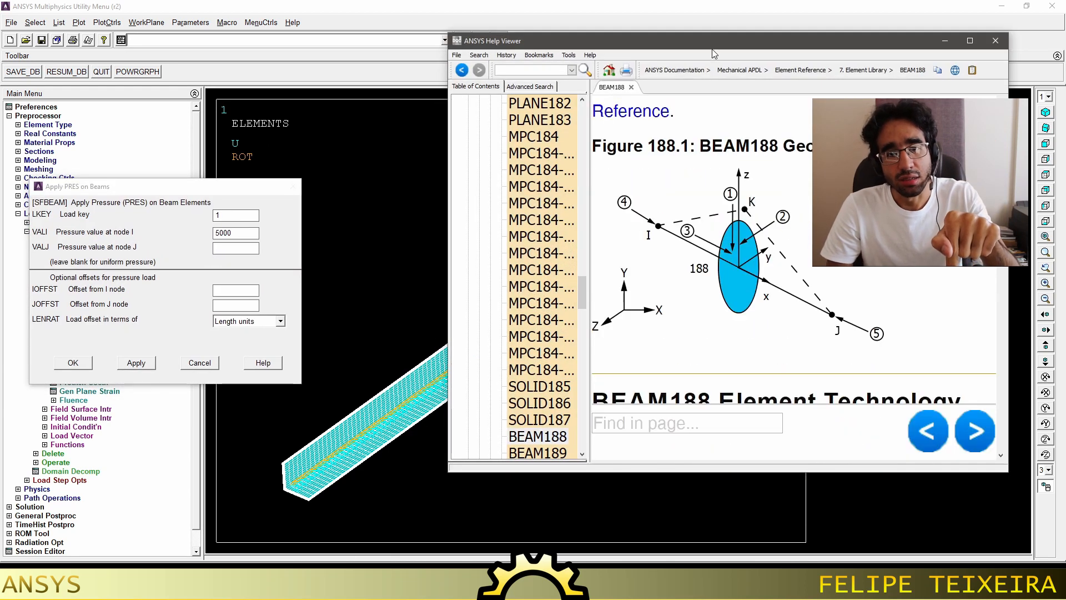
{"action": "left_click_drag", "start_coordinate": [712, 47], "coordinate": [683, 80]}
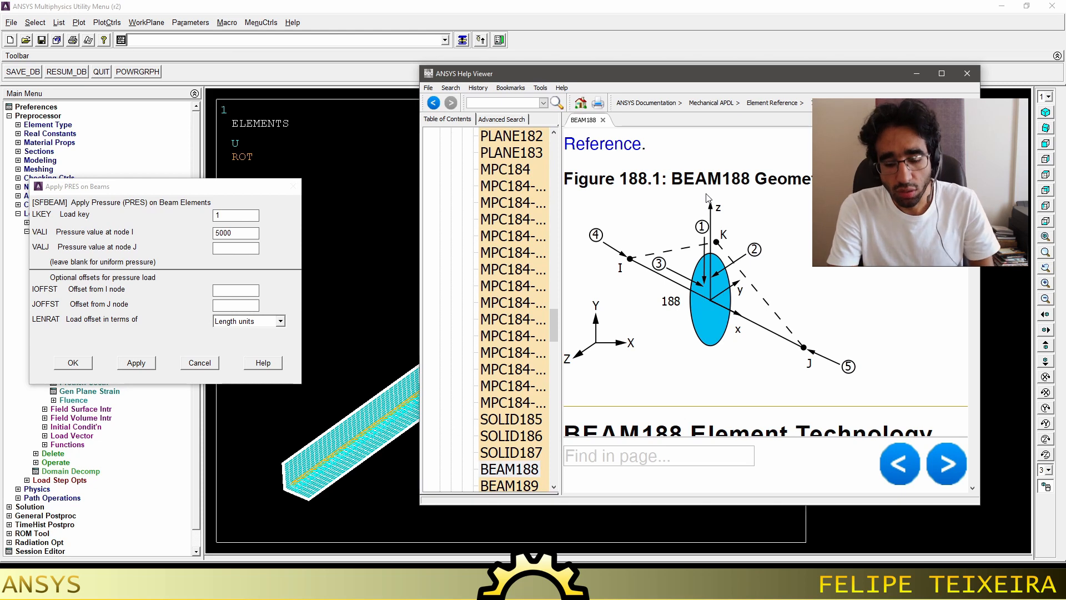
{"action": "left_click", "coordinate": [915, 73]}
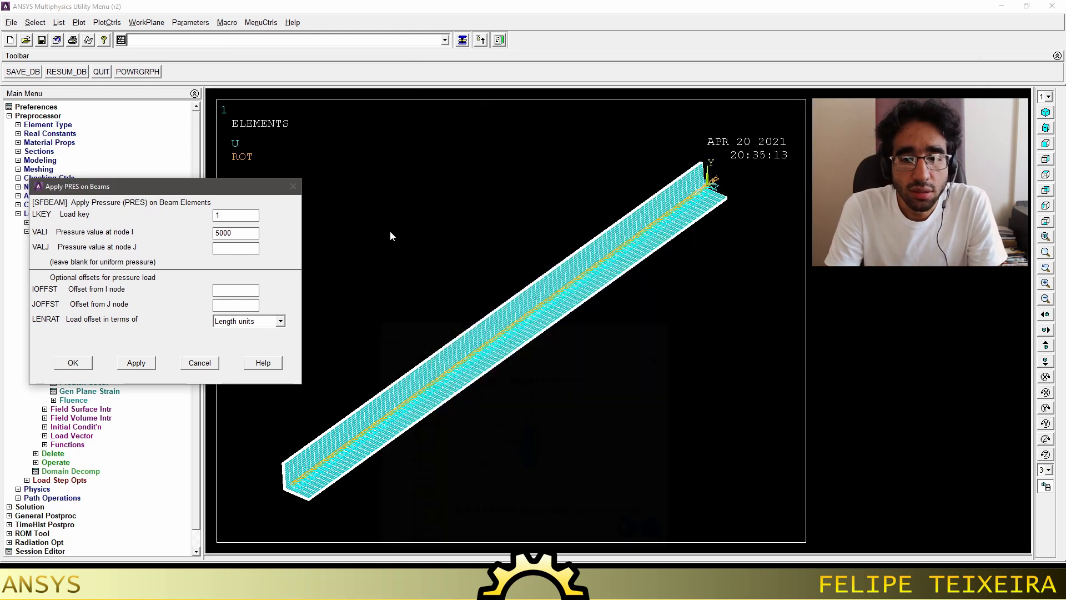
{"action": "left_click_drag", "start_coordinate": [212, 190], "coordinate": [537, 190]}
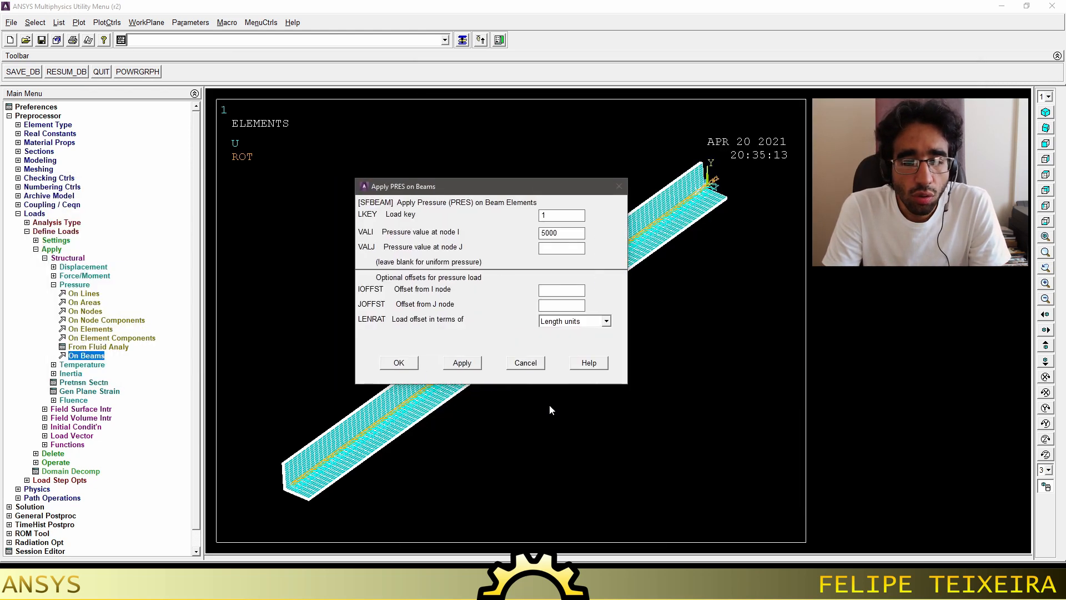
{"action": "left_click", "coordinate": [405, 363]}
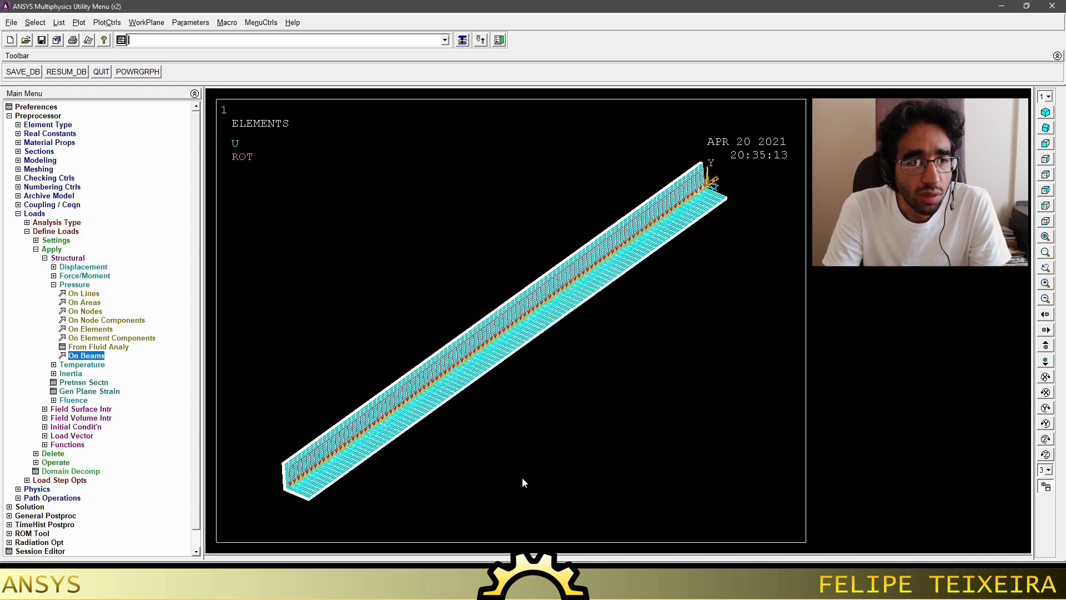
Plot the elements again in the front view to check the applied pressure load.
{"action": "left_click", "coordinate": [1045, 144]}
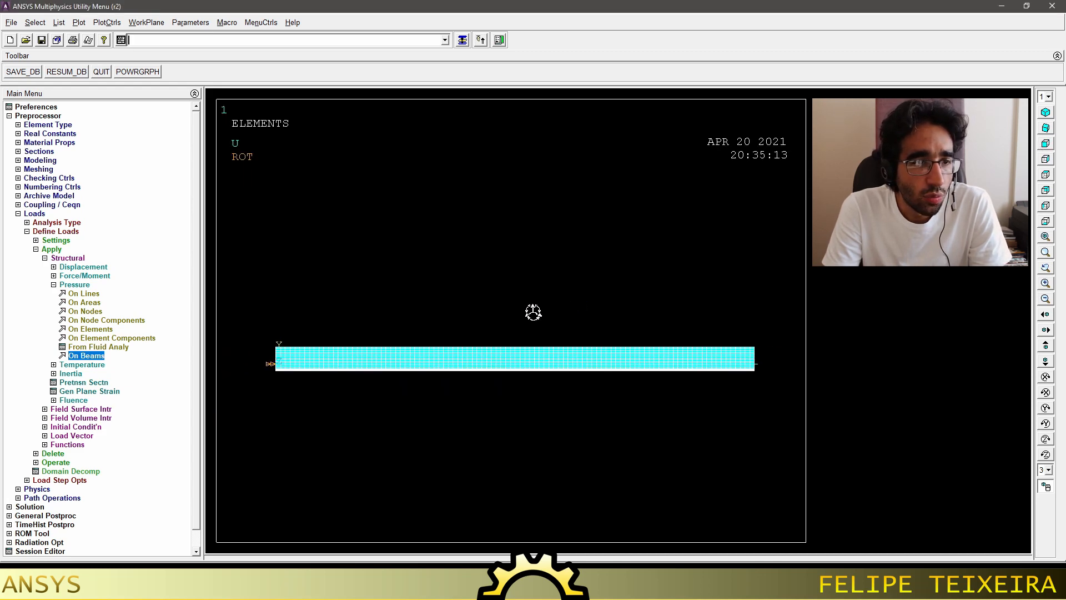
{"action": "left_click", "coordinate": [79, 22]}
{"action": "left_click", "coordinate": [89, 35]}
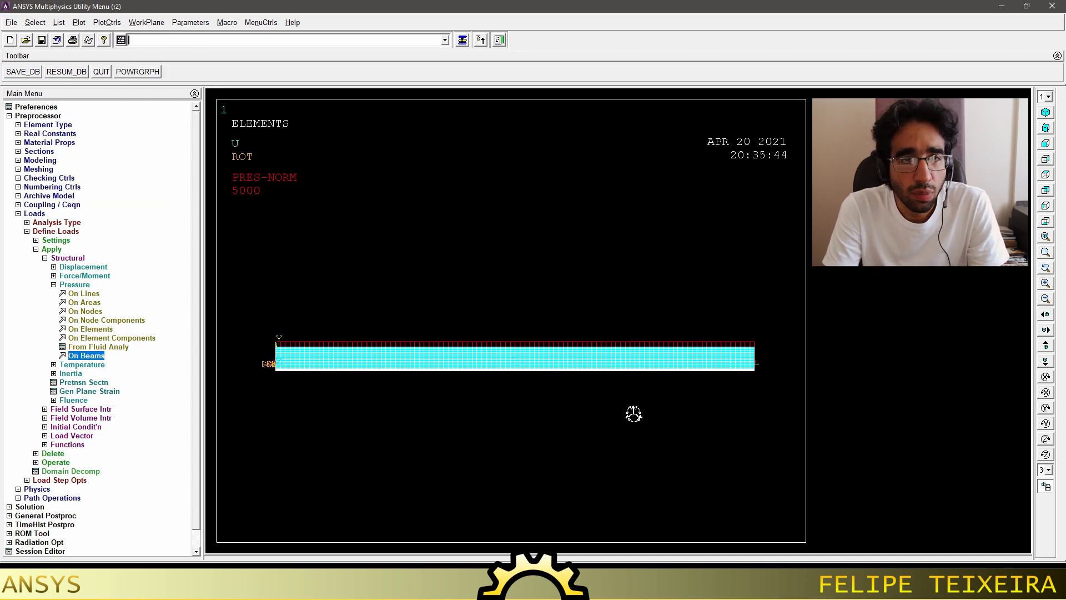
Turn off the /ESHAPE display of element shapes so the beam is plotted as a line.
{"action": "left_click", "coordinate": [106, 22]}
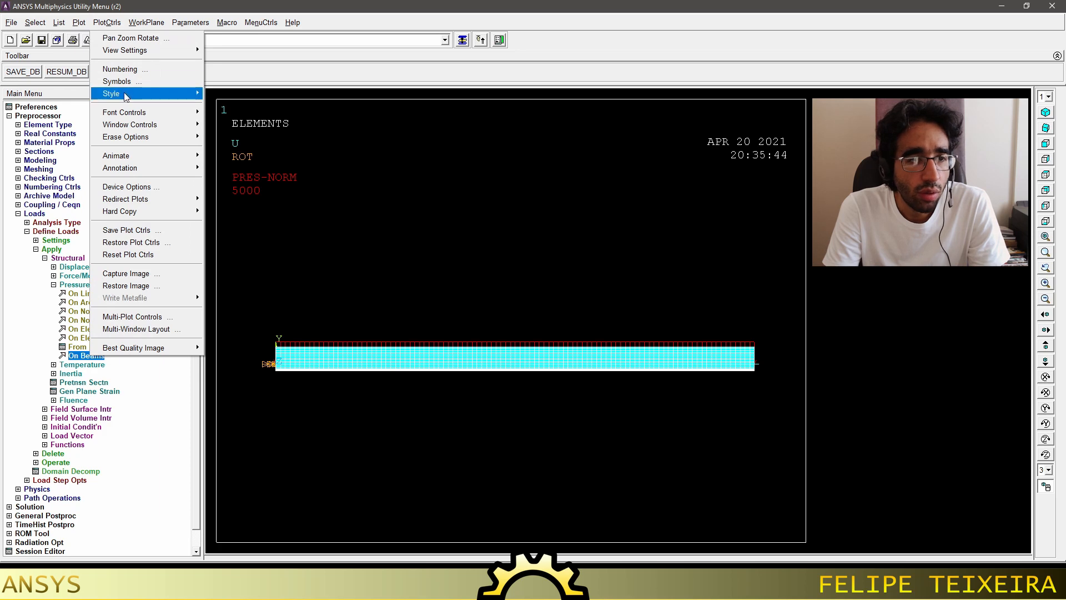
{"action": "mouse_move", "coordinate": [122, 93]}
{"action": "left_click", "coordinate": [258, 104]}
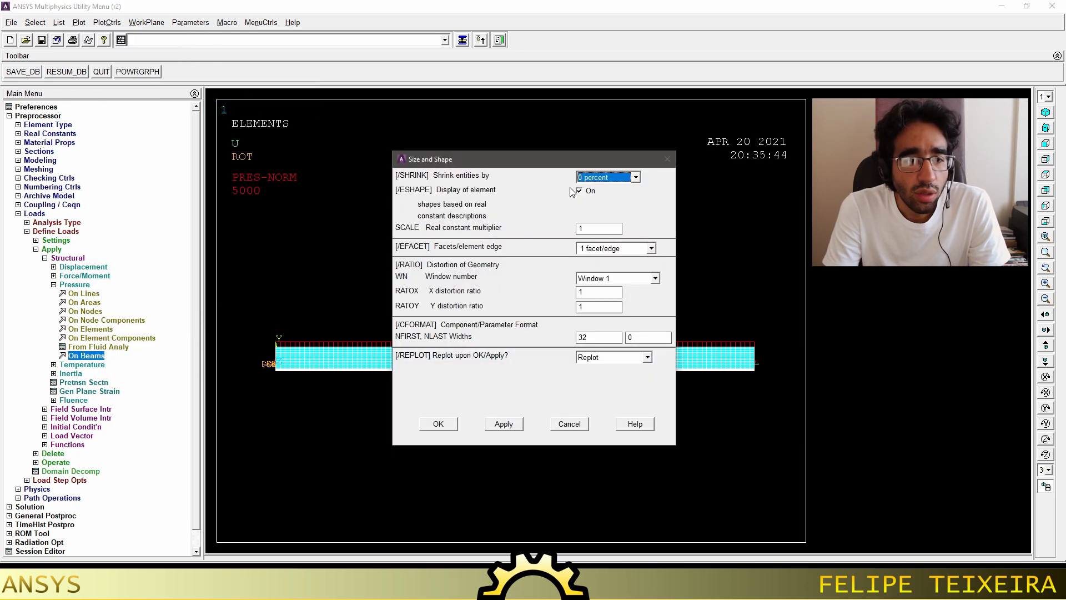
{"action": "left_click", "coordinate": [579, 191]}
{"action": "left_click", "coordinate": [439, 422]}
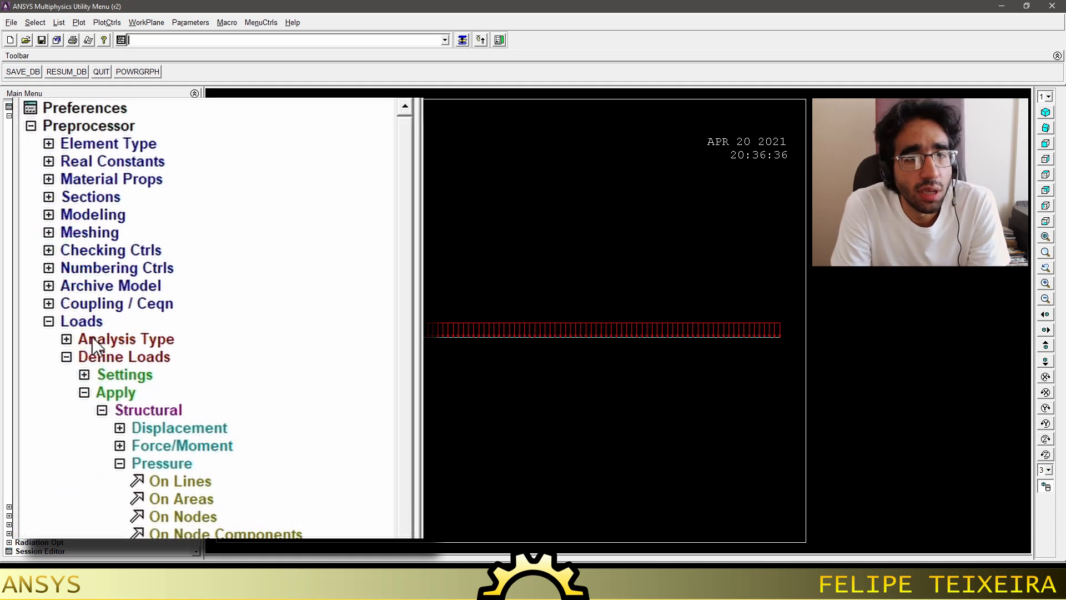
Define a new analysis of type Static for the solution.
{"action": "left_click", "coordinate": [79, 324]}
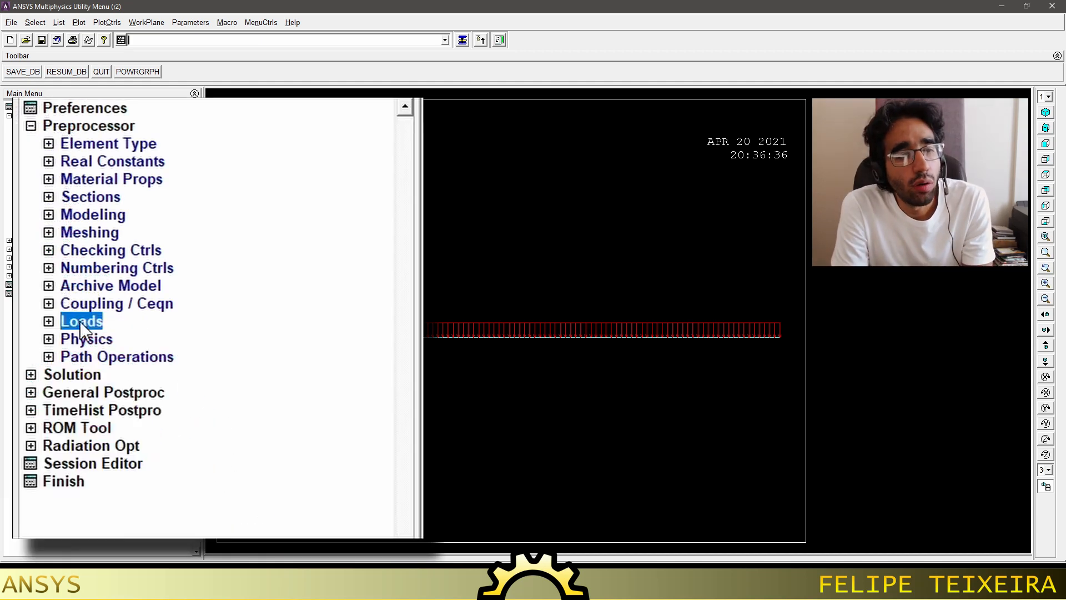
{"action": "left_click", "coordinate": [65, 374]}
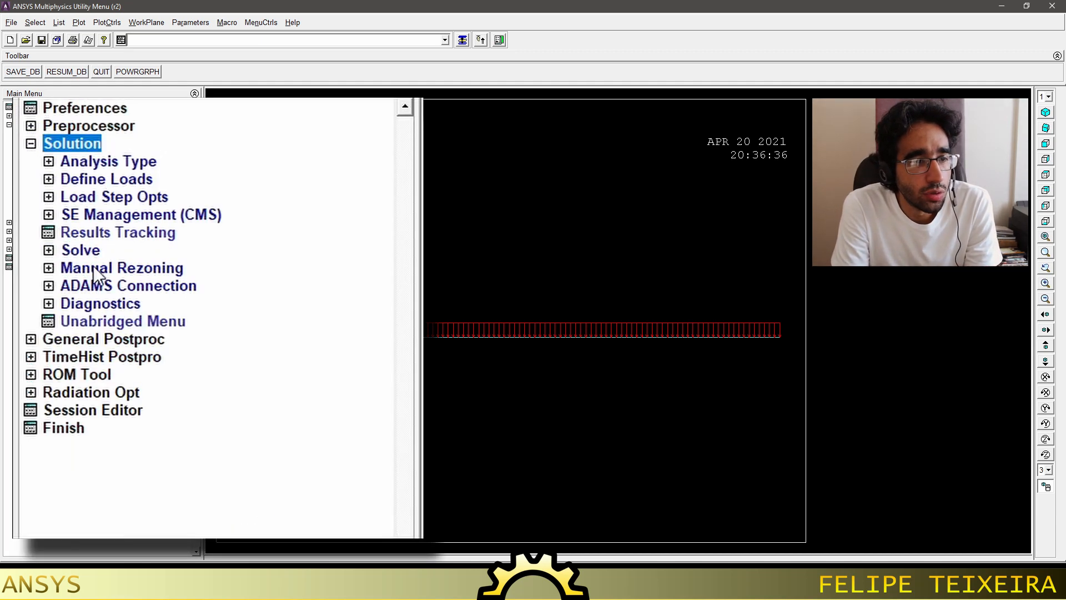
{"action": "left_click", "coordinate": [106, 163]}
{"action": "left_click", "coordinate": [118, 180]}
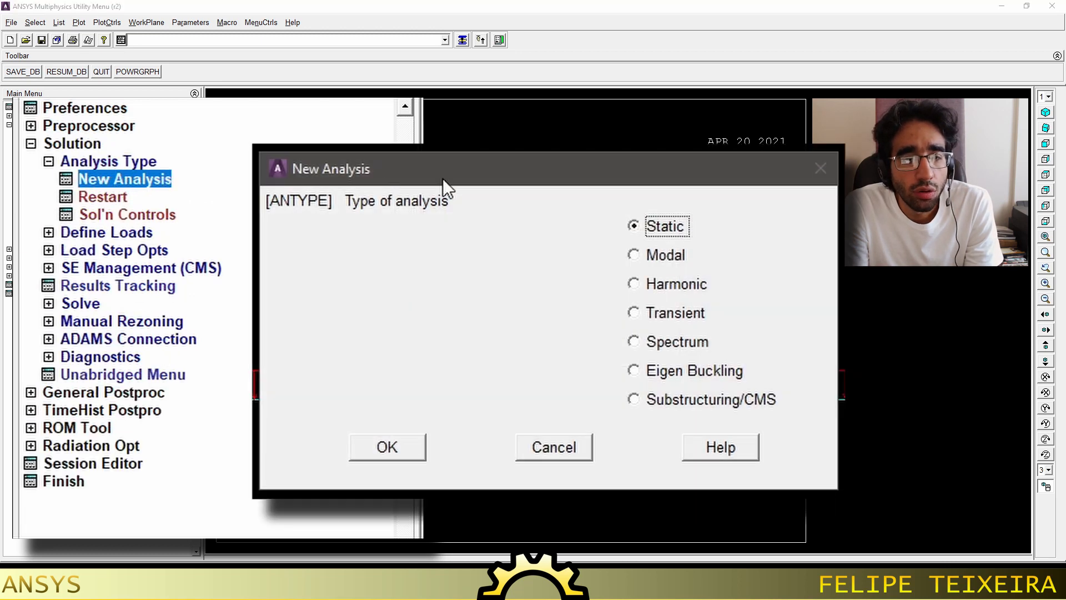
{"action": "left_click", "coordinate": [387, 448]}
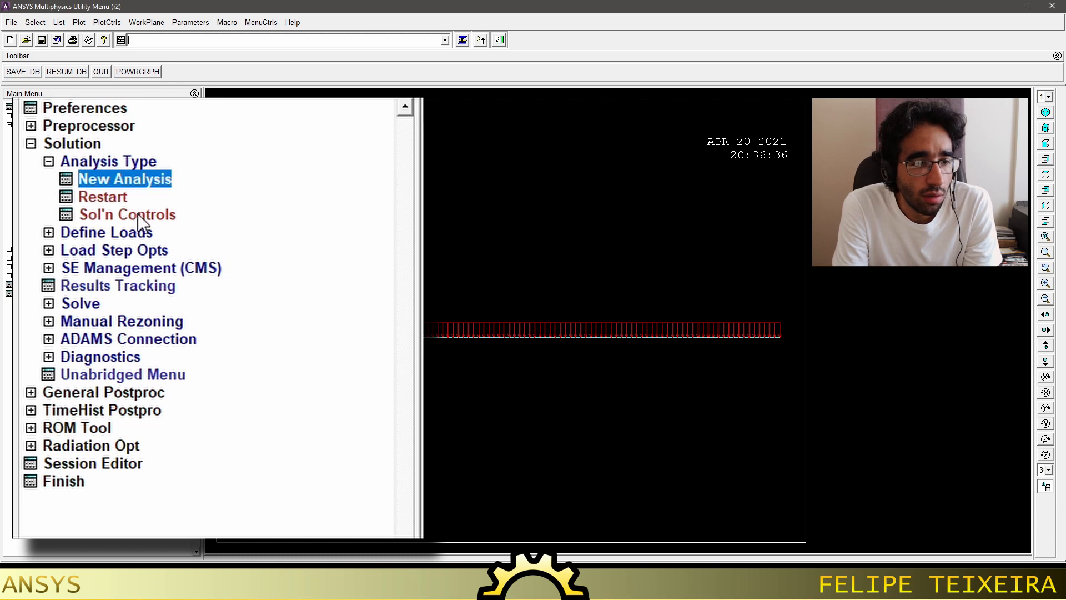
Solve the current load step and dismiss the completion note.
{"action": "left_click", "coordinate": [96, 304]}
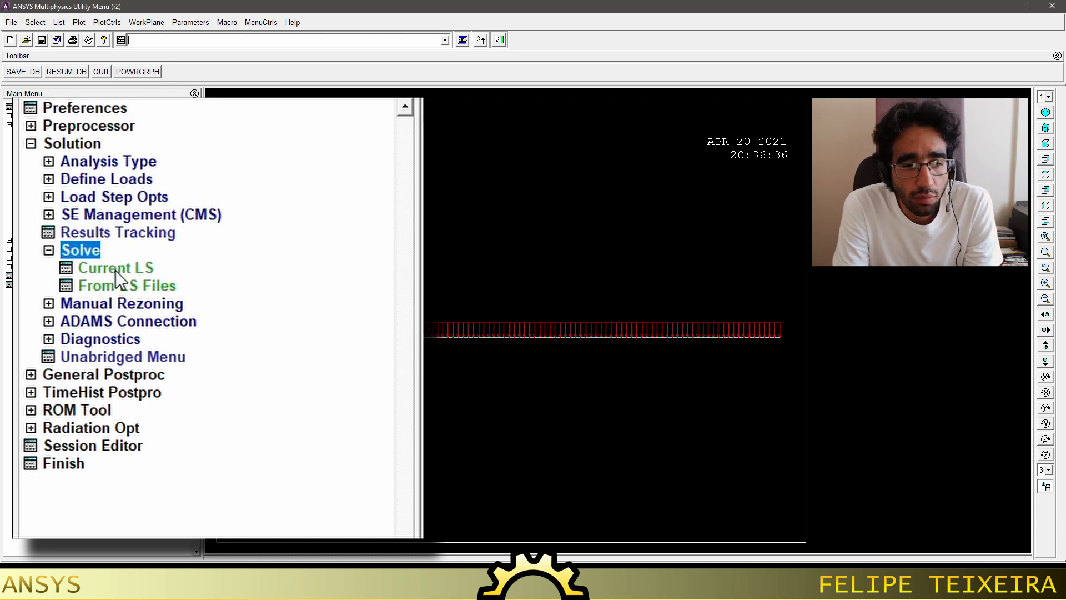
{"action": "left_click", "coordinate": [116, 271]}
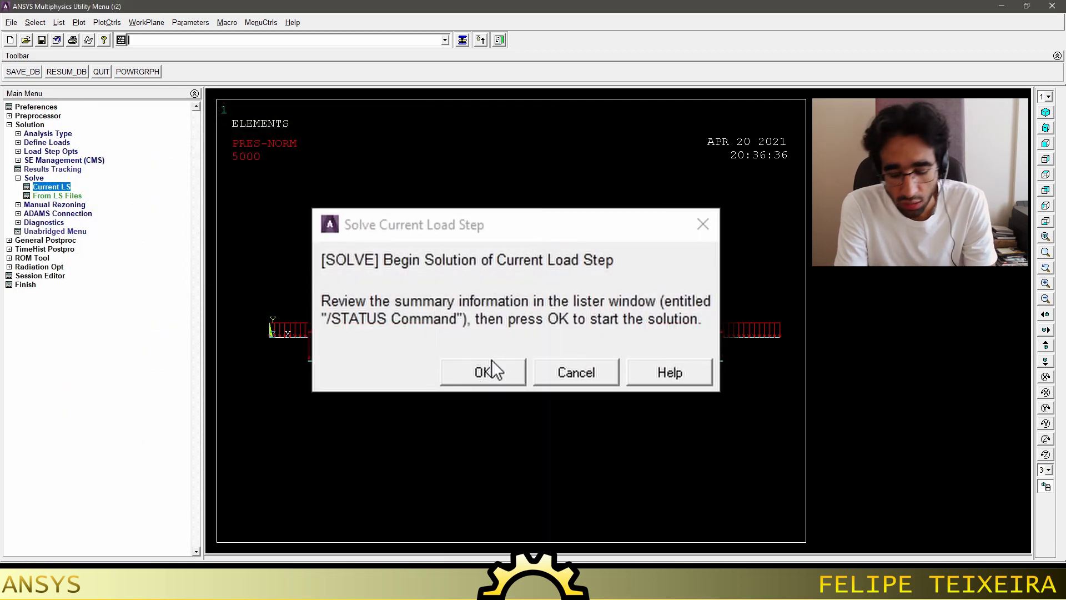
{"action": "left_click", "coordinate": [492, 369]}
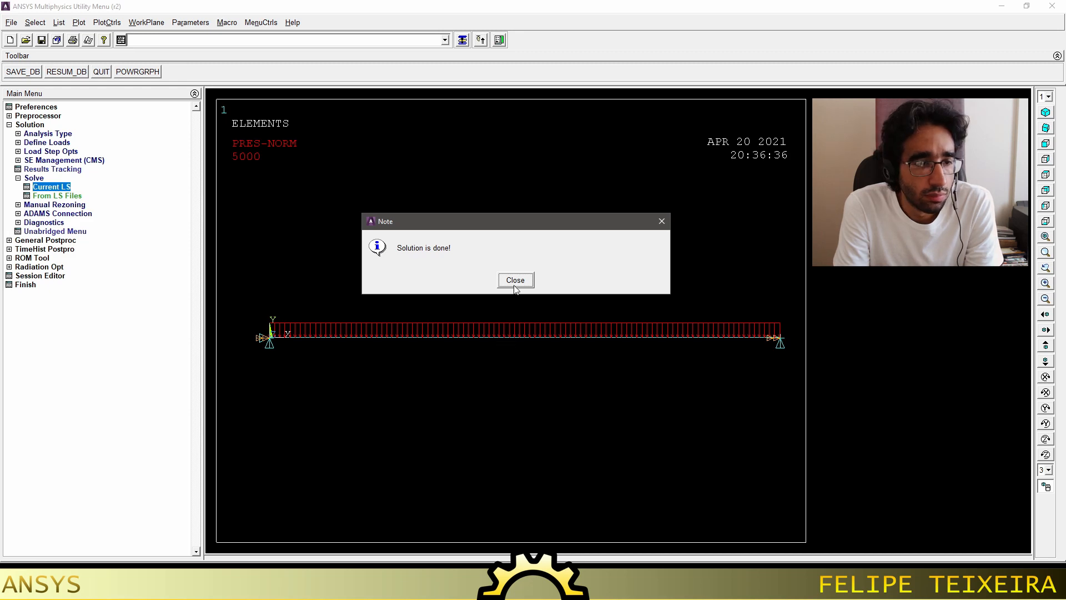
{"action": "left_click", "coordinate": [516, 284]}
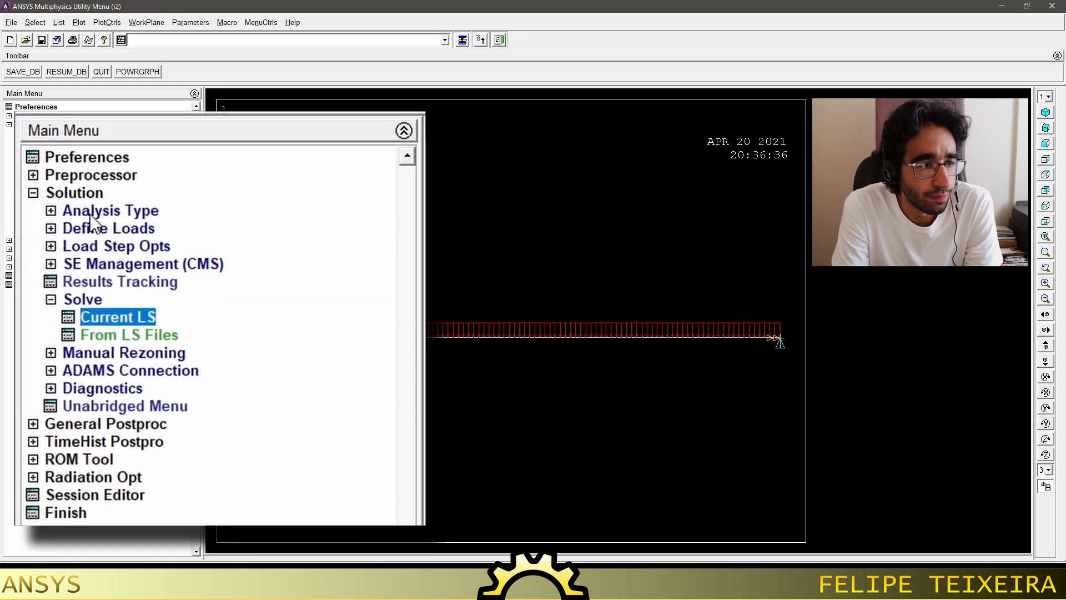
Read the first result set in the general postprocessor, and also read set 1 at time 1.0000 by picking it from the results file.
{"action": "left_click", "coordinate": [74, 193]}
{"action": "left_click", "coordinate": [81, 210]}
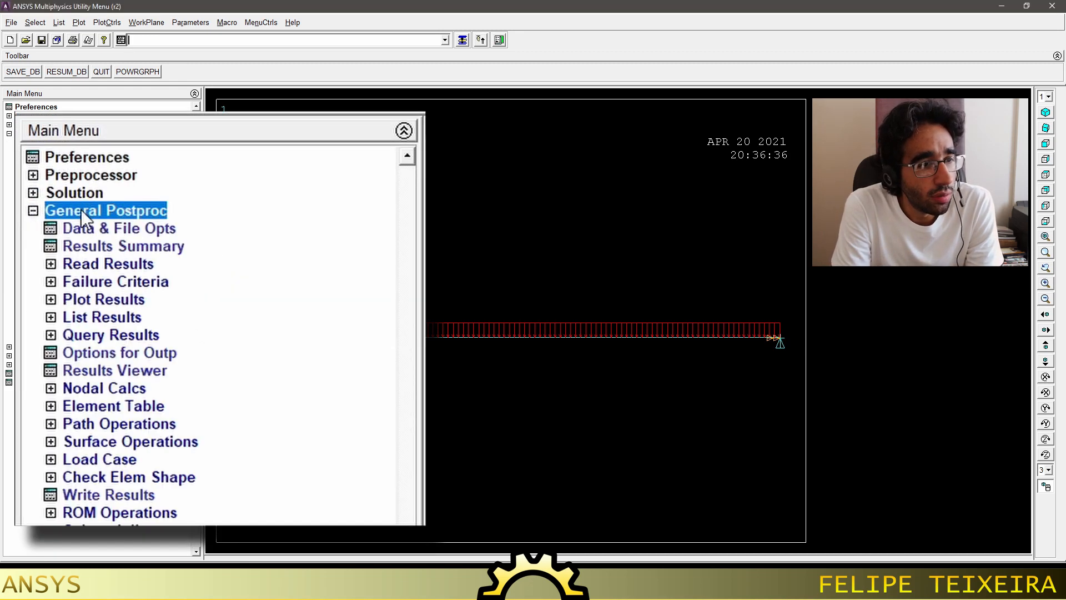
{"action": "left_click", "coordinate": [102, 258]}
{"action": "left_click", "coordinate": [133, 278]}
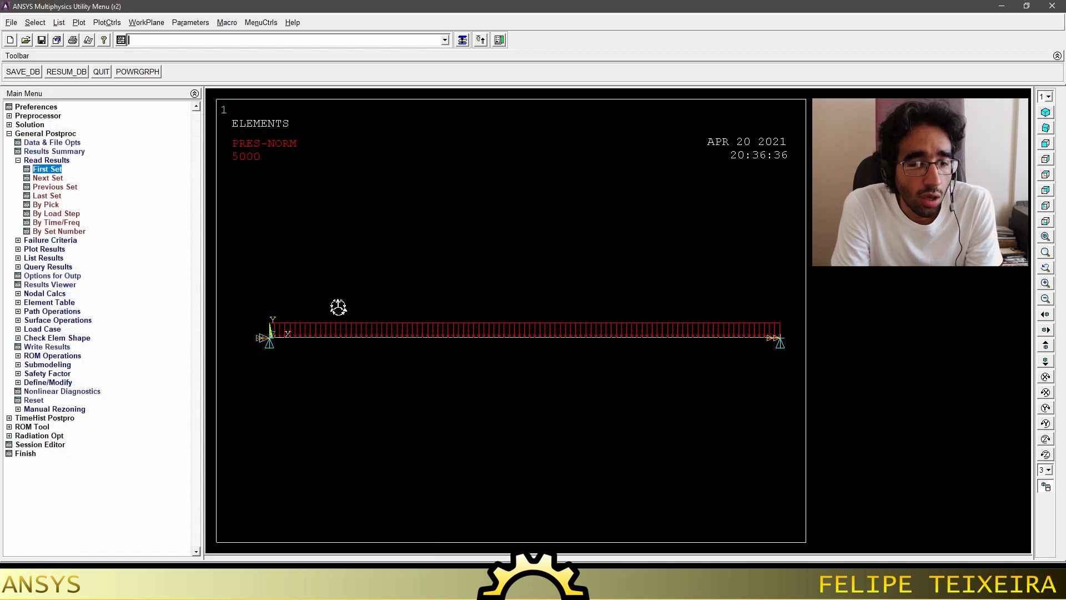
{"action": "left_click", "coordinate": [49, 204]}
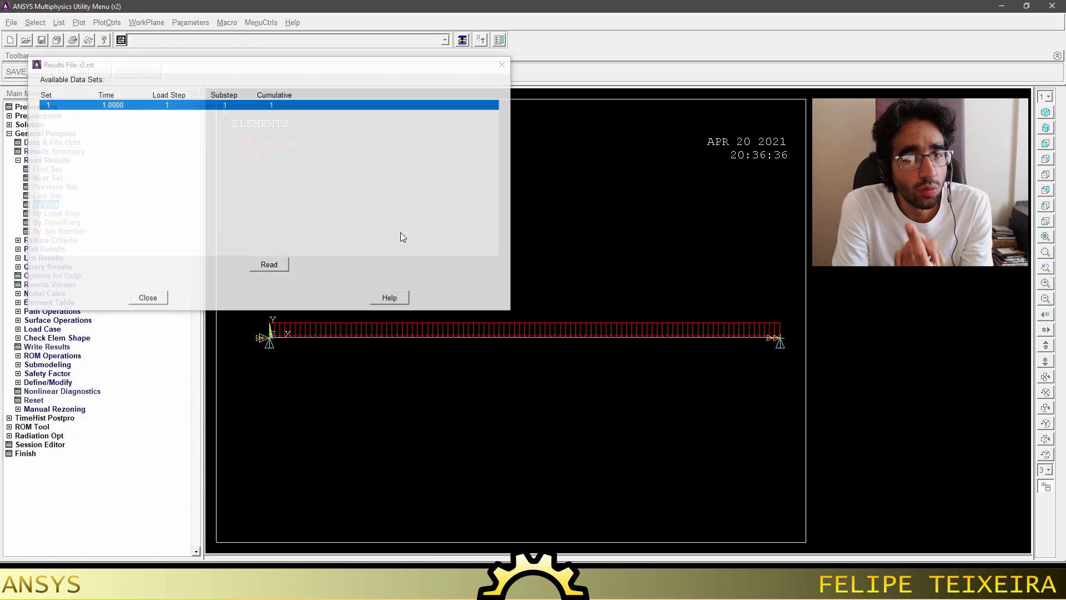
{"action": "left_click", "coordinate": [100, 108]}
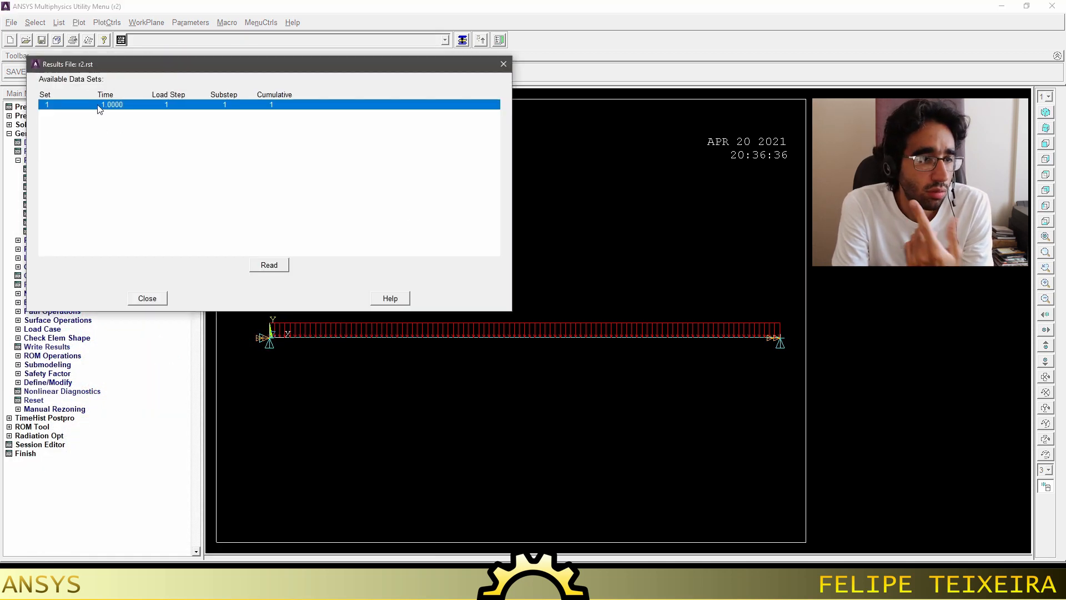
{"action": "left_click", "coordinate": [269, 266]}
{"action": "left_click", "coordinate": [161, 303]}
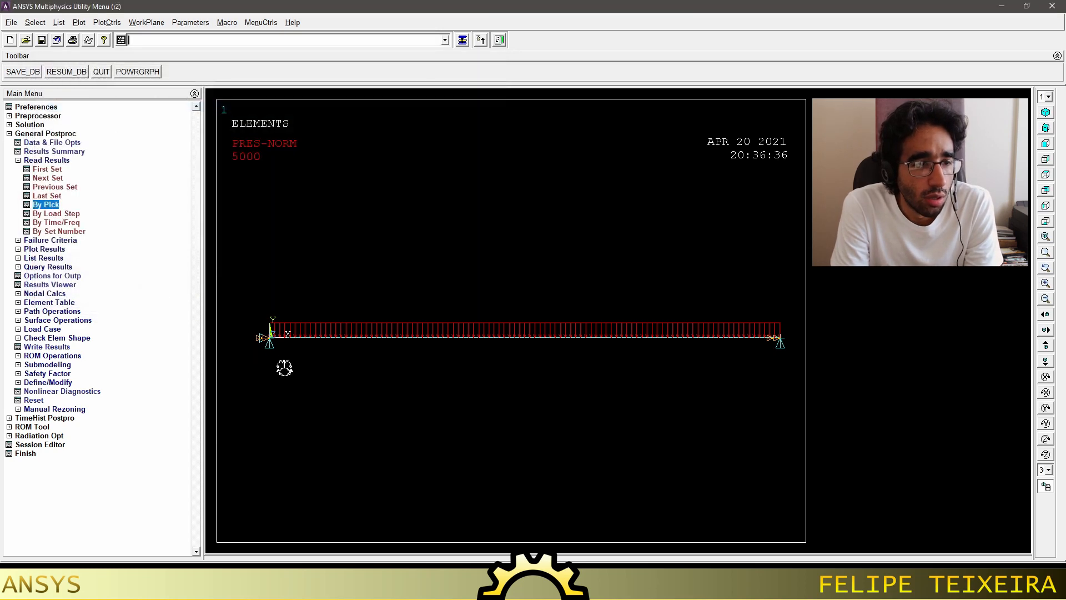
Plot the beam's deformed shape, first on its own and again together with the undeformed edge.
{"action": "left_click", "coordinate": [47, 251]}
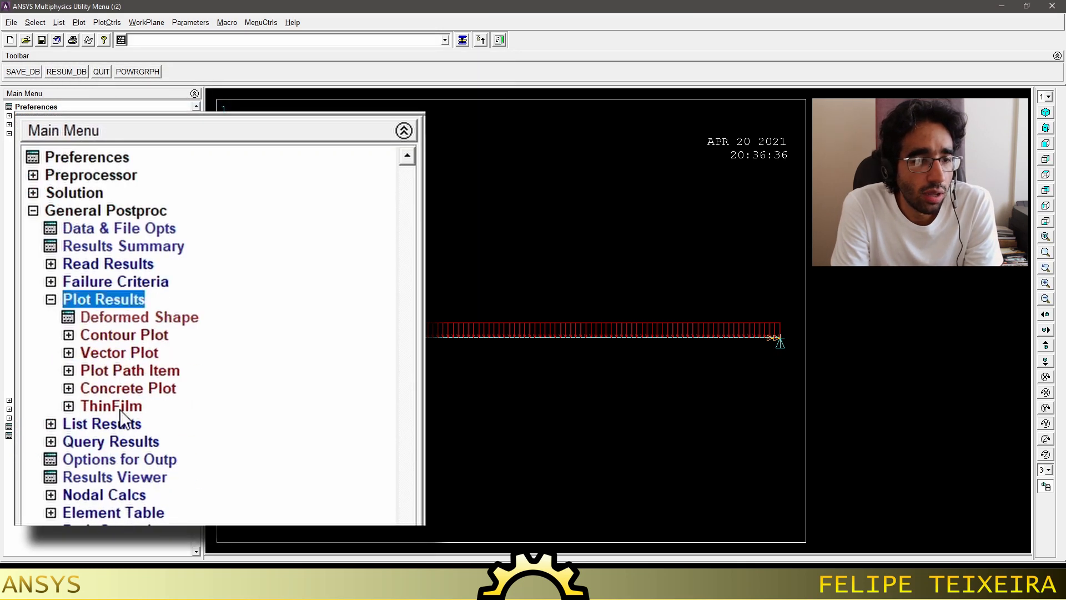
{"action": "left_click", "coordinate": [55, 186]}
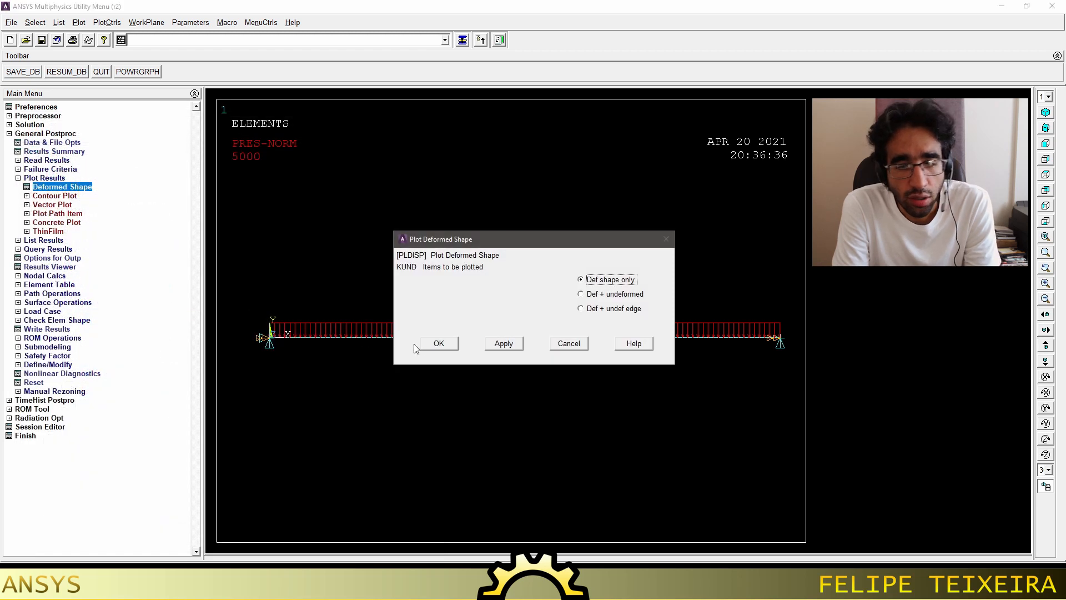
{"action": "left_click", "coordinate": [434, 344]}
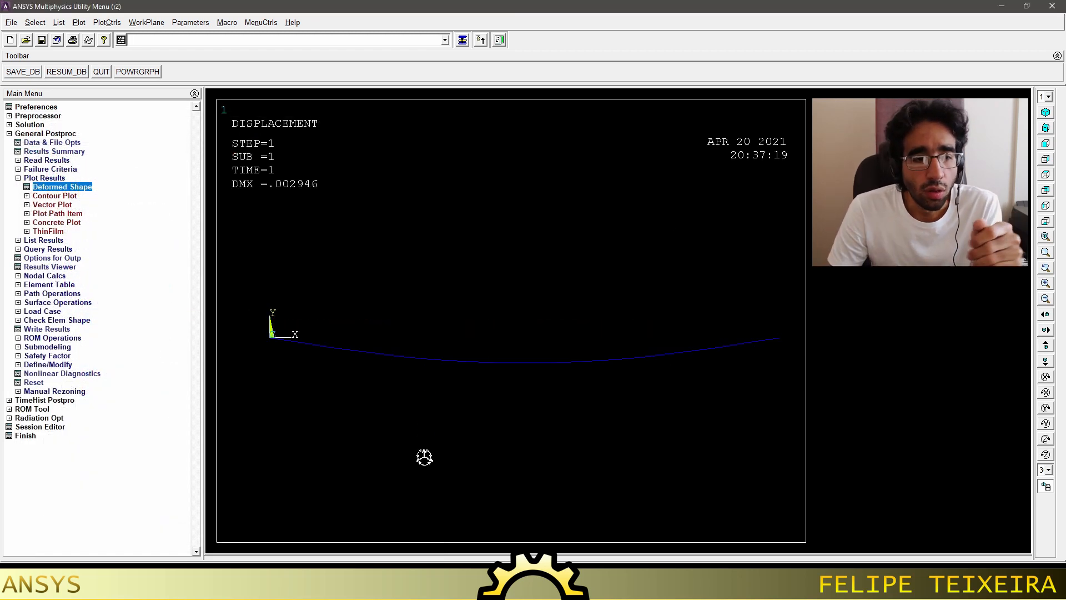
{"action": "left_click", "coordinate": [78, 189]}
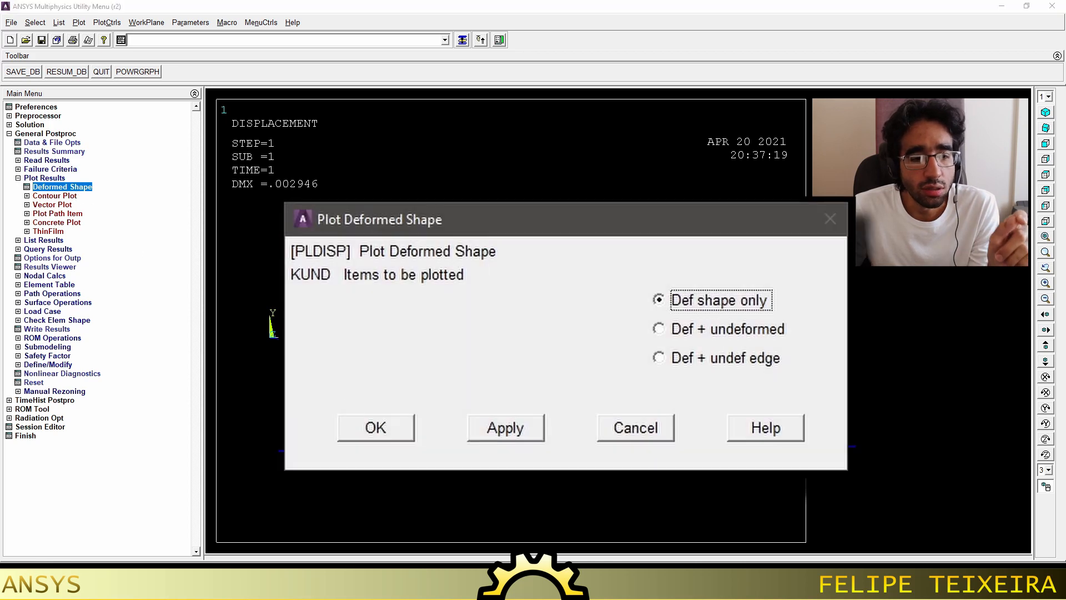
{"action": "left_click", "coordinate": [706, 358]}
{"action": "left_click", "coordinate": [376, 429]}
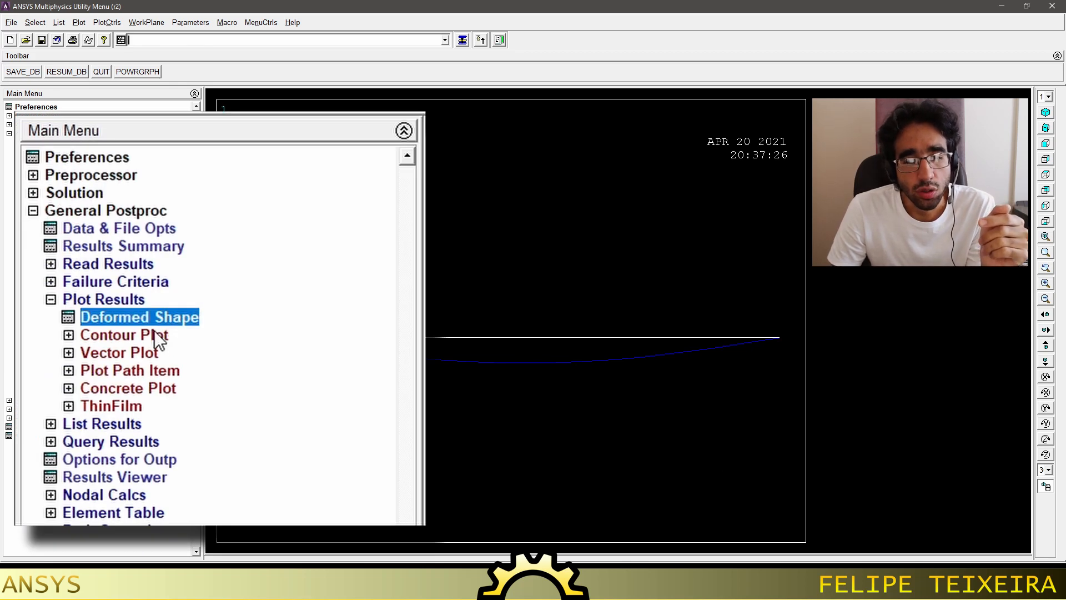
Plot the nodal solution contour of the Y-component of displacement with the deformed shape only.
{"action": "left_click", "coordinate": [66, 195]}
{"action": "left_click", "coordinate": [65, 205]}
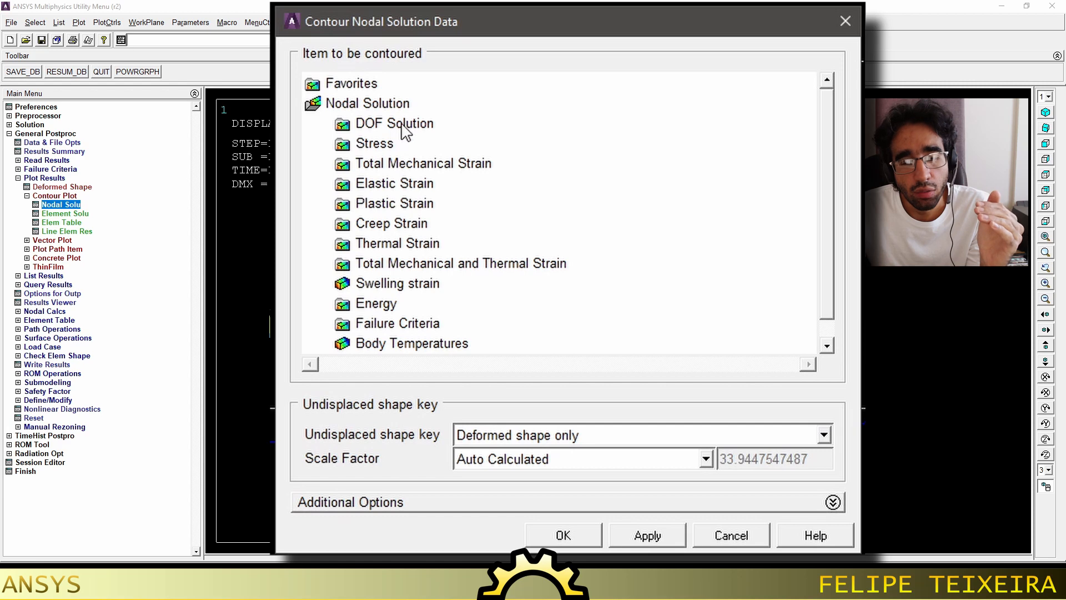
{"action": "double_click", "coordinate": [469, 181]}
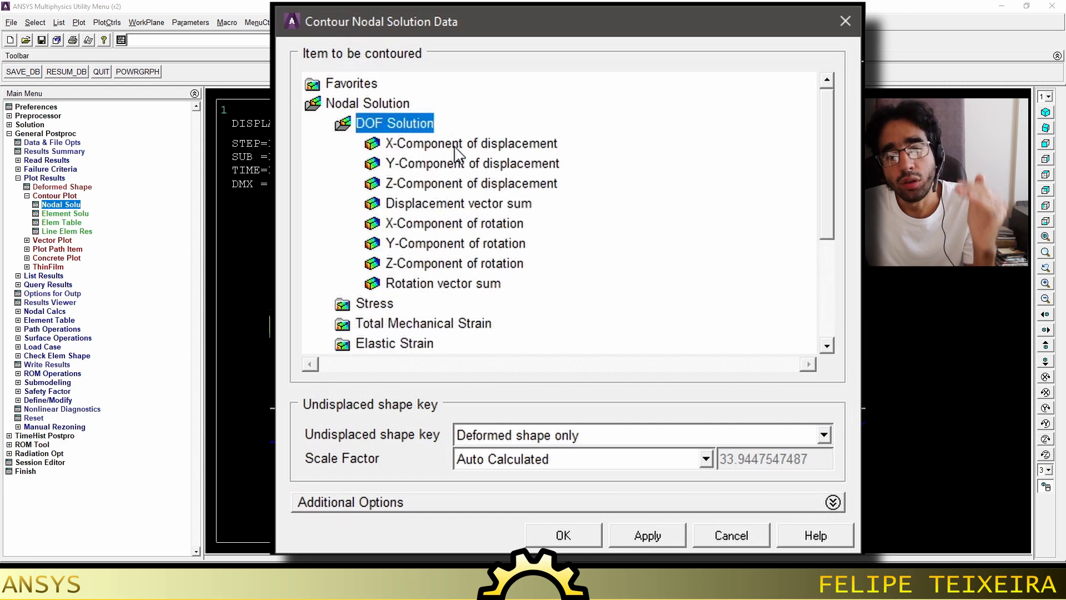
{"action": "left_click", "coordinate": [453, 163]}
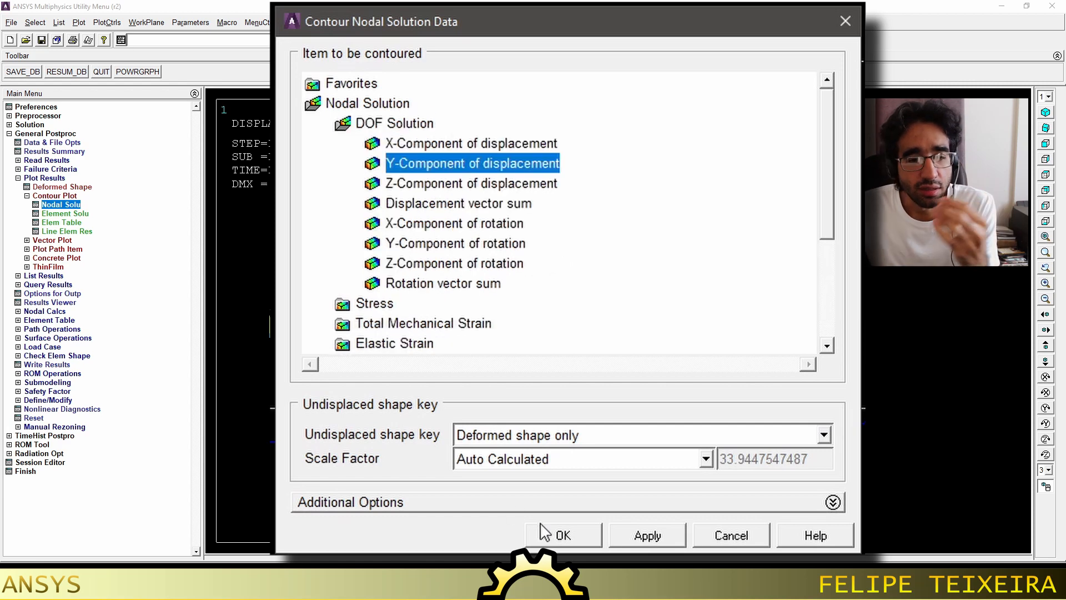
{"action": "left_click", "coordinate": [561, 534]}
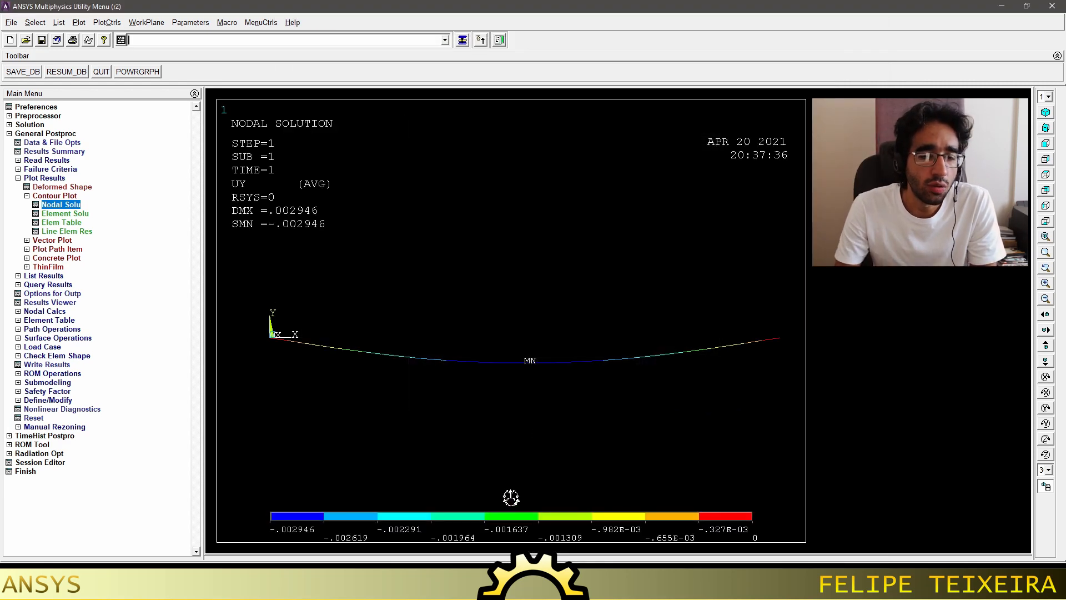
Replot the Y-component of displacement contour using the deformed shape with undeformed edge.
{"action": "left_click", "coordinate": [64, 206]}
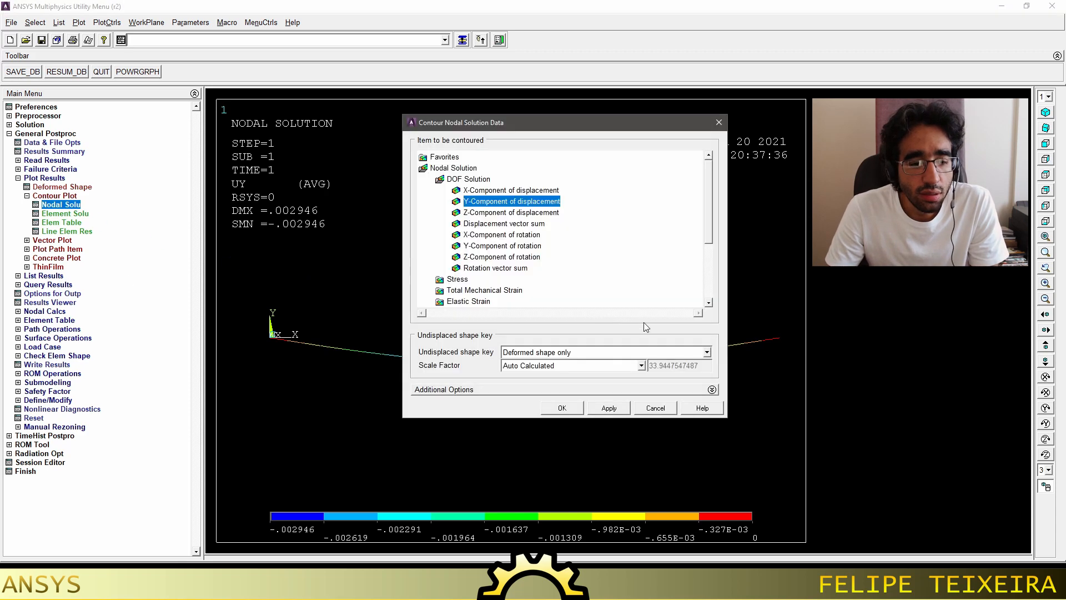
{"action": "left_click", "coordinate": [707, 352]}
{"action": "left_click", "coordinate": [709, 382]}
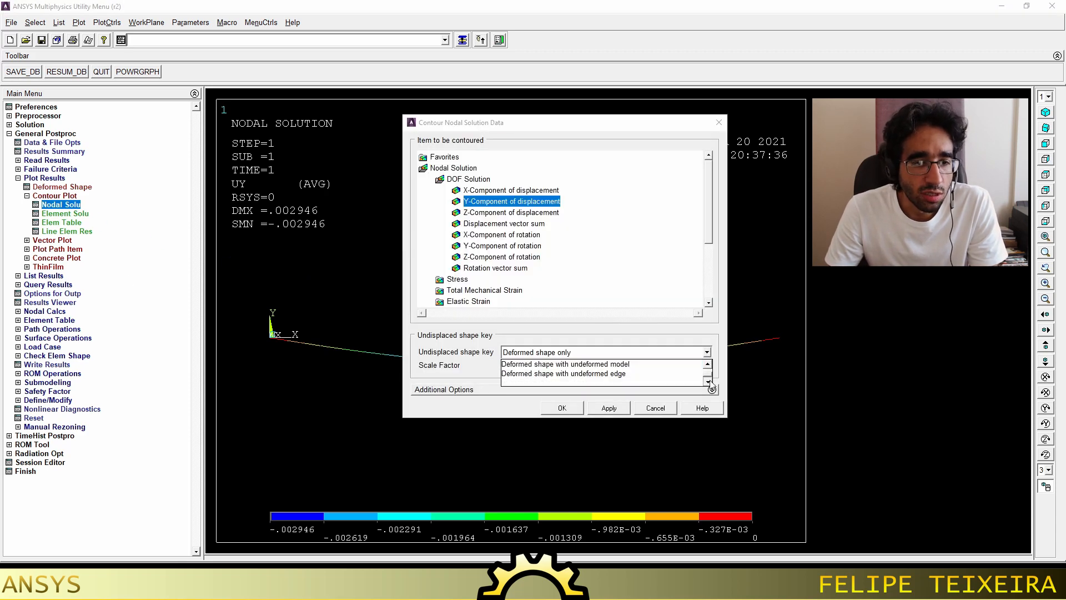
{"action": "left_click", "coordinate": [628, 374]}
{"action": "left_click", "coordinate": [569, 408]}
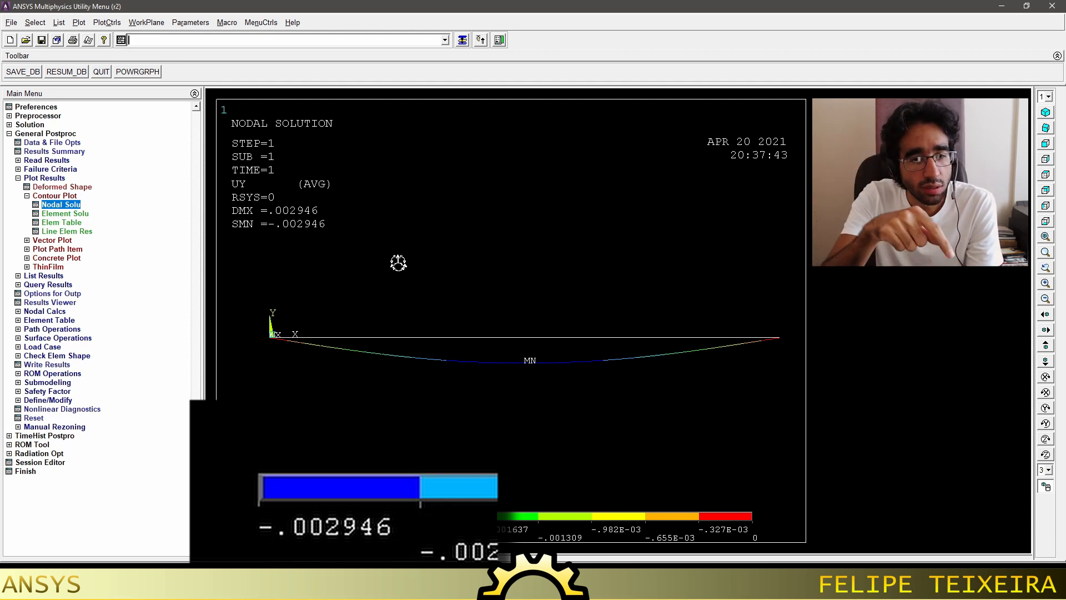
Turn on the /ESHAPE display of element shapes so the contour is drawn on the full beam section.
{"action": "left_click", "coordinate": [107, 23]}
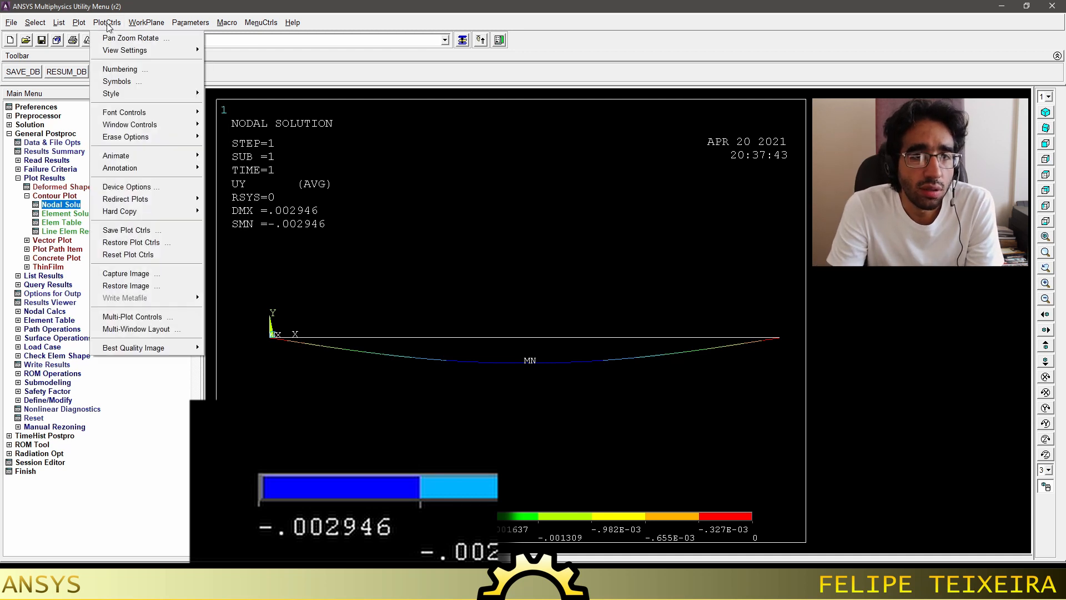
{"action": "mouse_move", "coordinate": [126, 93]}
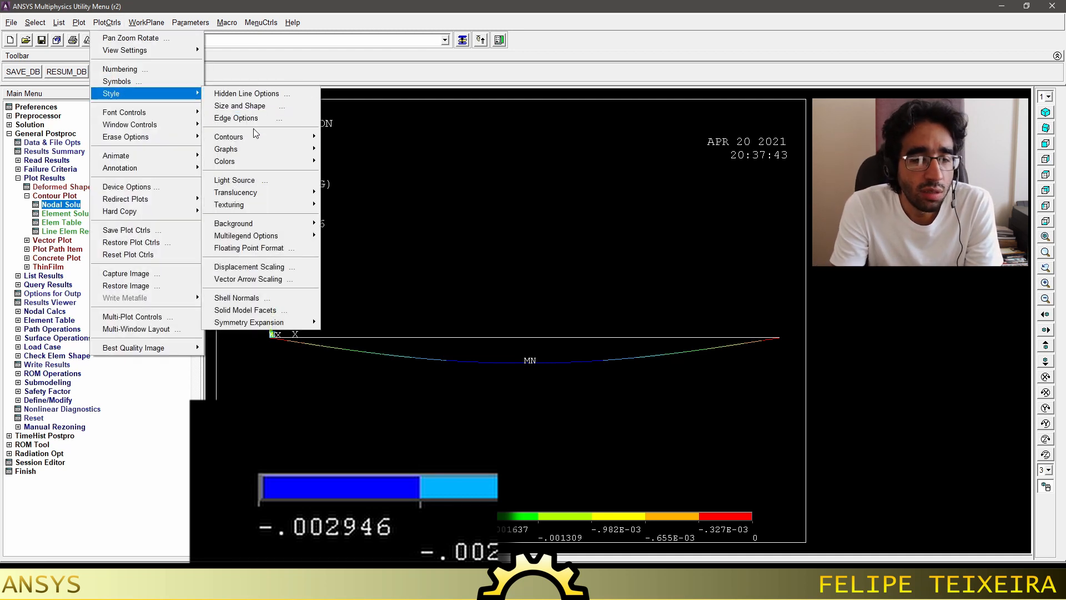
{"action": "mouse_move", "coordinate": [255, 139]}
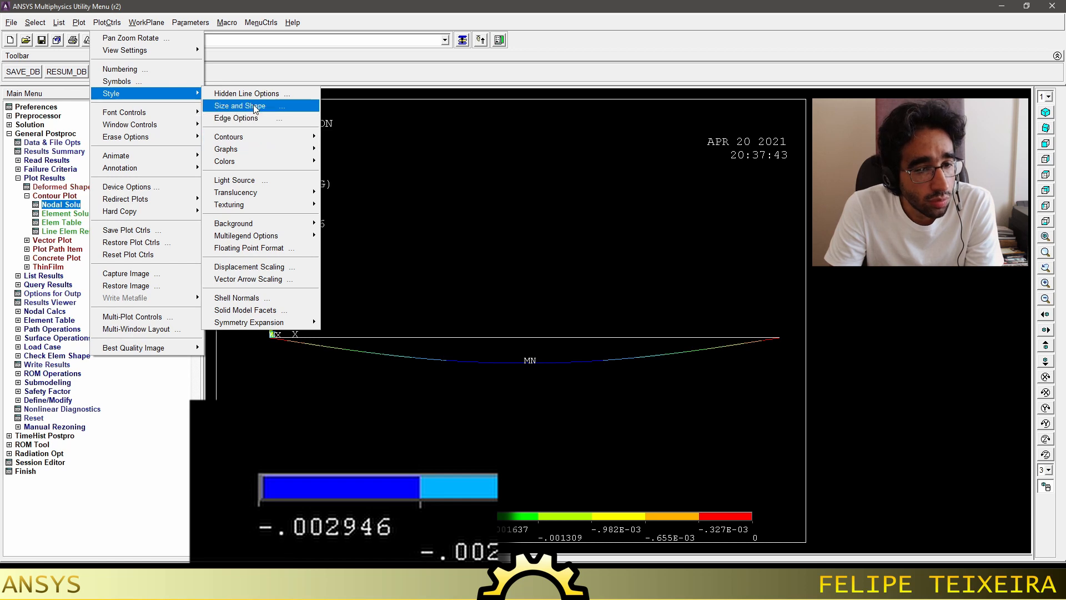
{"action": "left_click", "coordinate": [435, 205]}
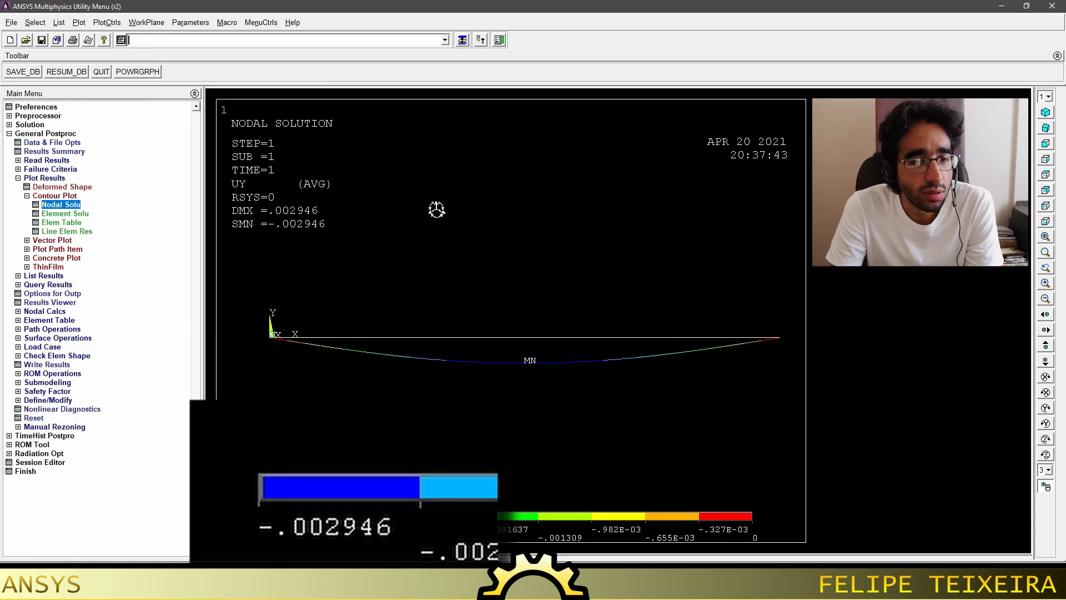
{"action": "left_click", "coordinate": [107, 23]}
{"action": "mouse_move", "coordinate": [133, 98]}
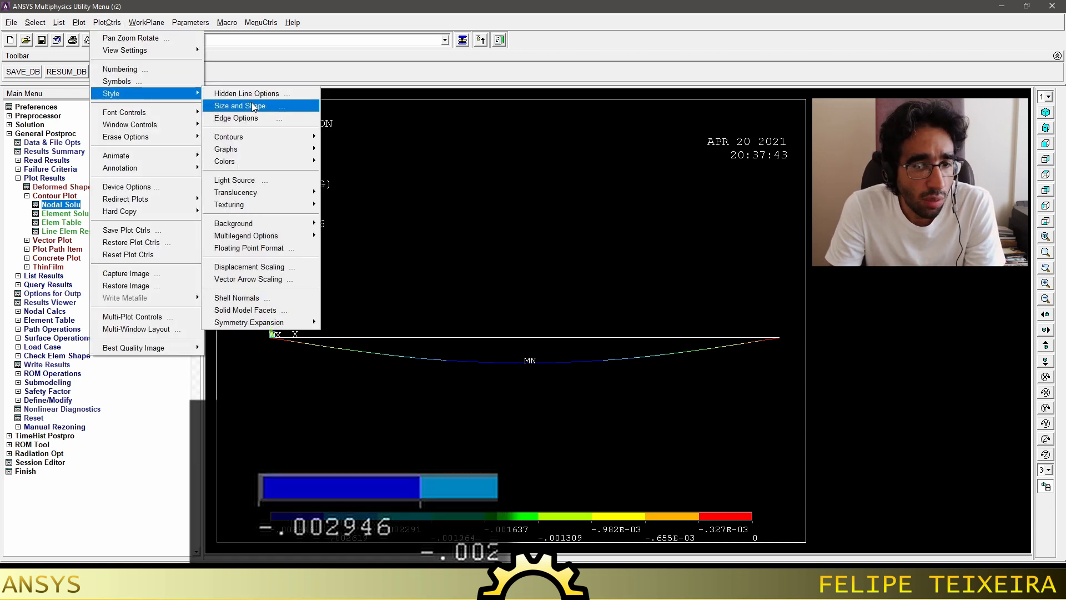
{"action": "left_click", "coordinate": [251, 102]}
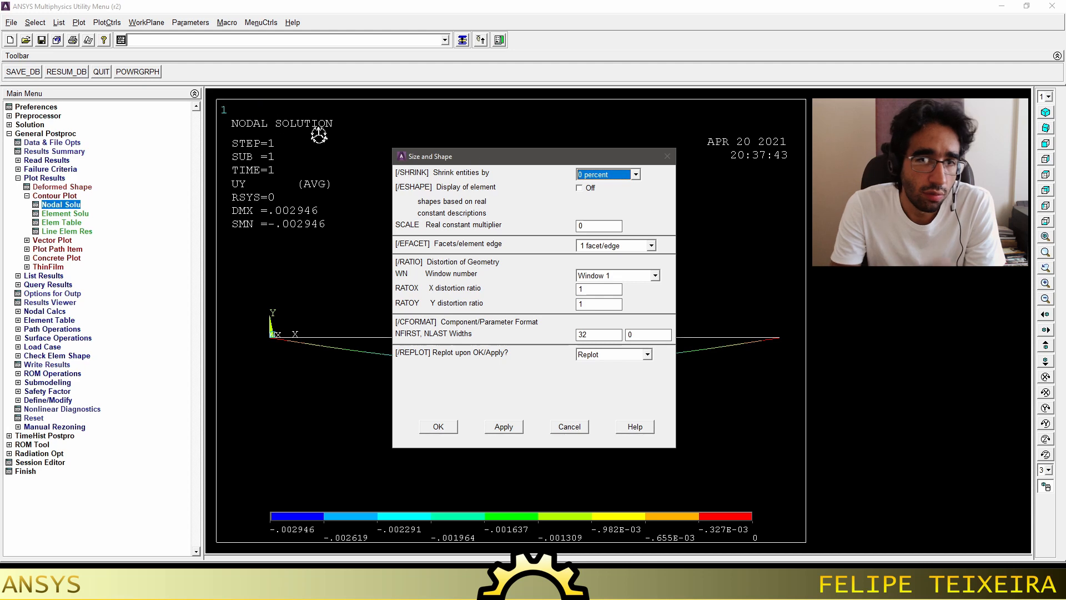
{"action": "left_click", "coordinate": [579, 188]}
{"action": "left_click", "coordinate": [451, 427]}
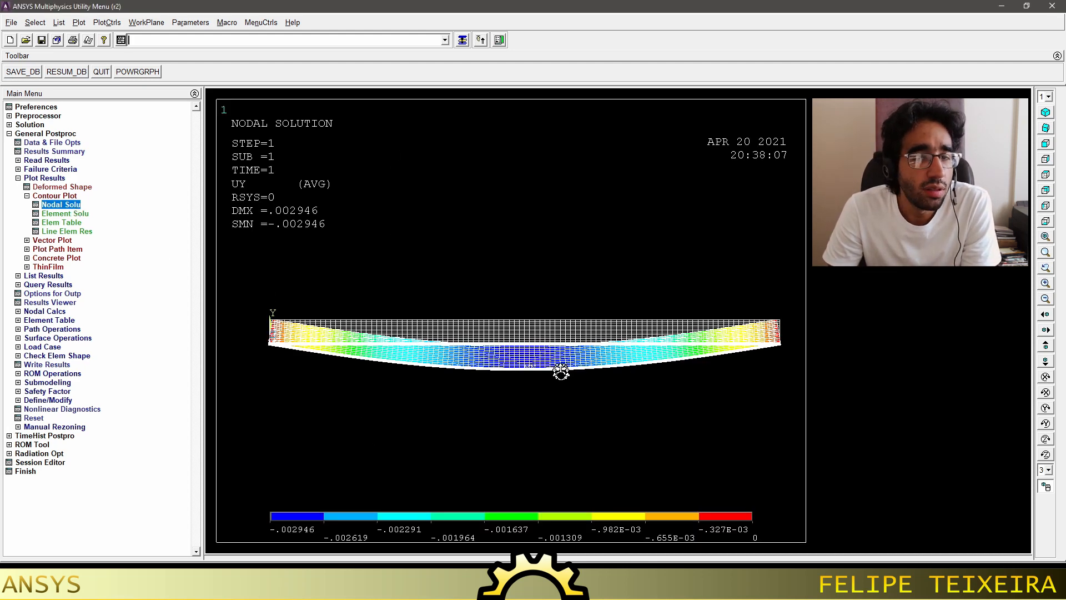
Change the undisplaced shape key to deformed shape only and replot the Y displacement contour on the solid beam.
{"action": "left_click_drag", "start_coordinate": [582, 367], "coordinate": [554, 417]}
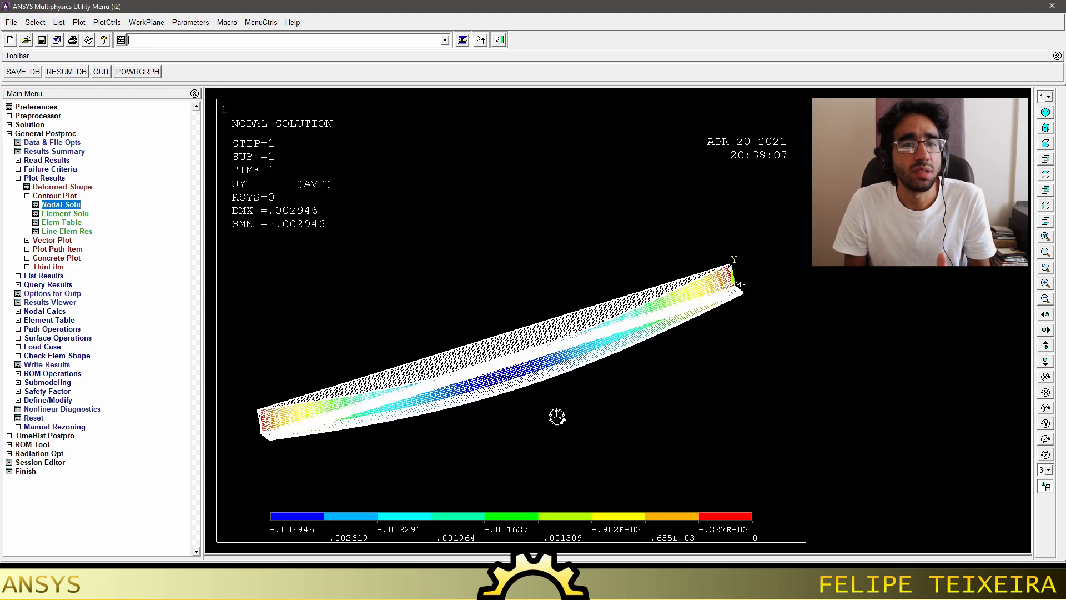
{"action": "left_click", "coordinate": [71, 205]}
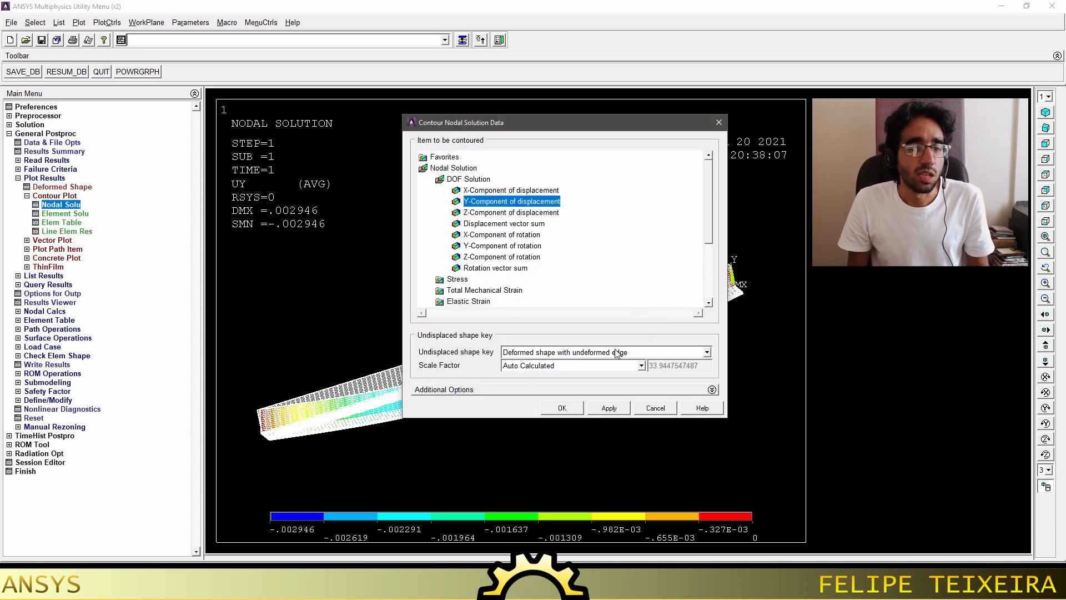
{"action": "left_click", "coordinate": [638, 355]}
{"action": "scroll", "coordinate": [603, 372], "scroll_direction": "up", "scroll_amount": 1}
{"action": "left_click", "coordinate": [574, 364]}
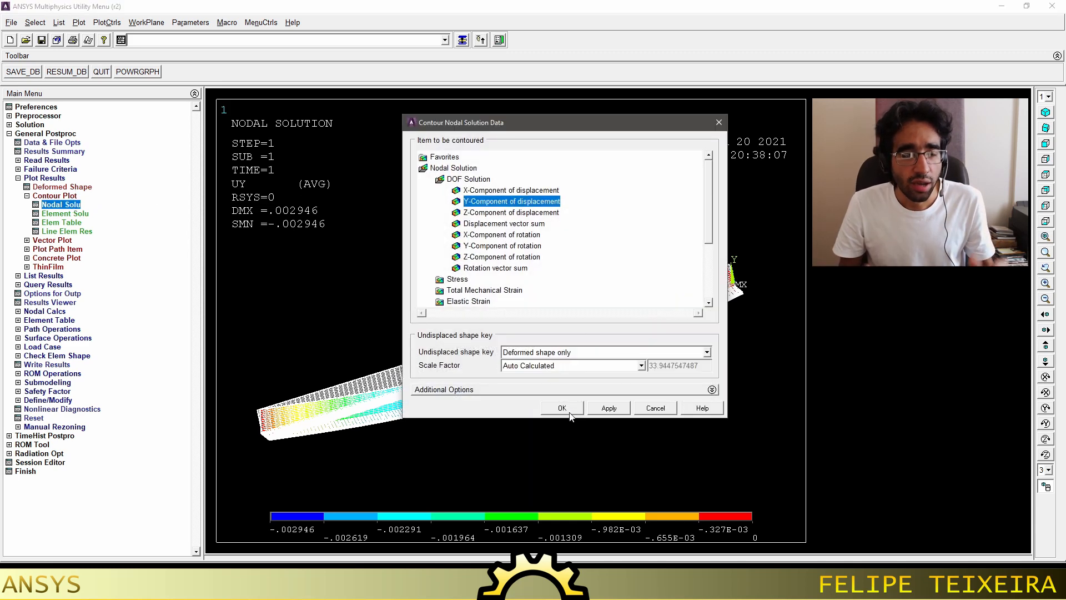
{"action": "left_click", "coordinate": [567, 407]}
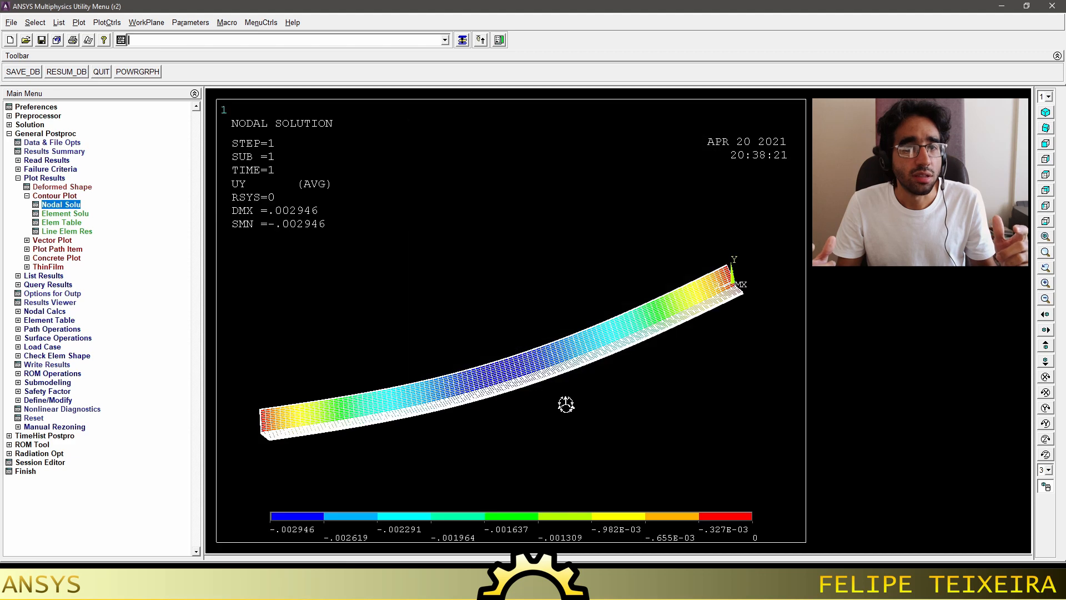
Animate the deformed results for DOF solution UY with 10 frames and a 0.05 s time delay, and close the animation.
{"action": "left_click", "coordinate": [1046, 143]}
{"action": "left_click_drag", "start_coordinate": [545, 348], "coordinate": [533, 344]}
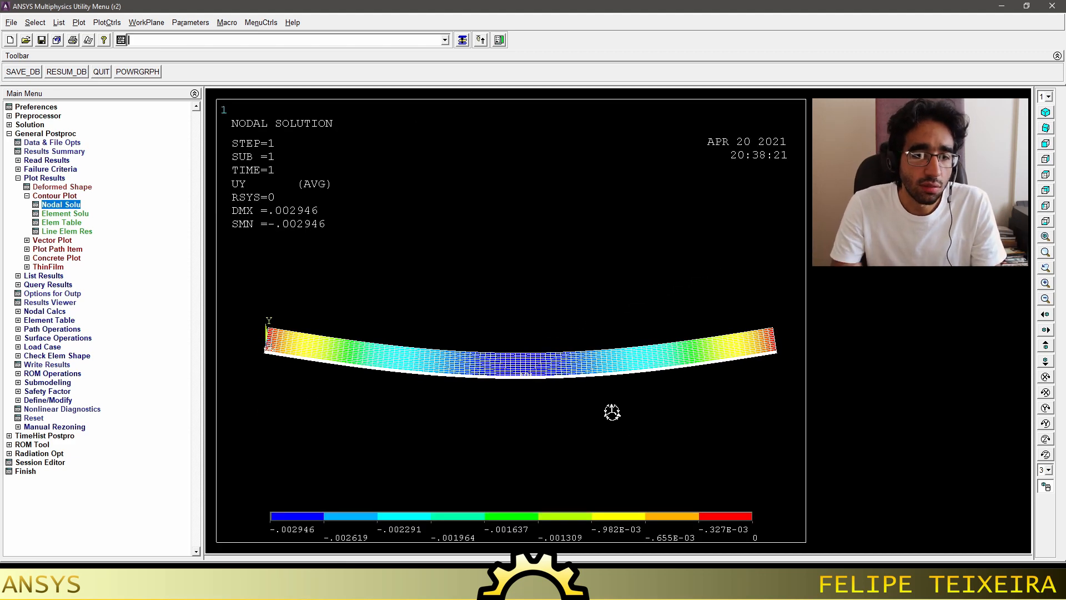
{"action": "mouse_move", "coordinate": [611, 412]}
{"action": "left_mouse_down"}
{"action": "mouse_move", "coordinate": [492, 485]}
{"action": "mouse_move", "coordinate": [614, 429]}
{"action": "mouse_move", "coordinate": [657, 462]}
{"action": "mouse_move", "coordinate": [554, 487]}
{"action": "left_mouse_up"}
{"action": "left_click_drag", "start_coordinate": [683, 386], "coordinate": [642, 380]}
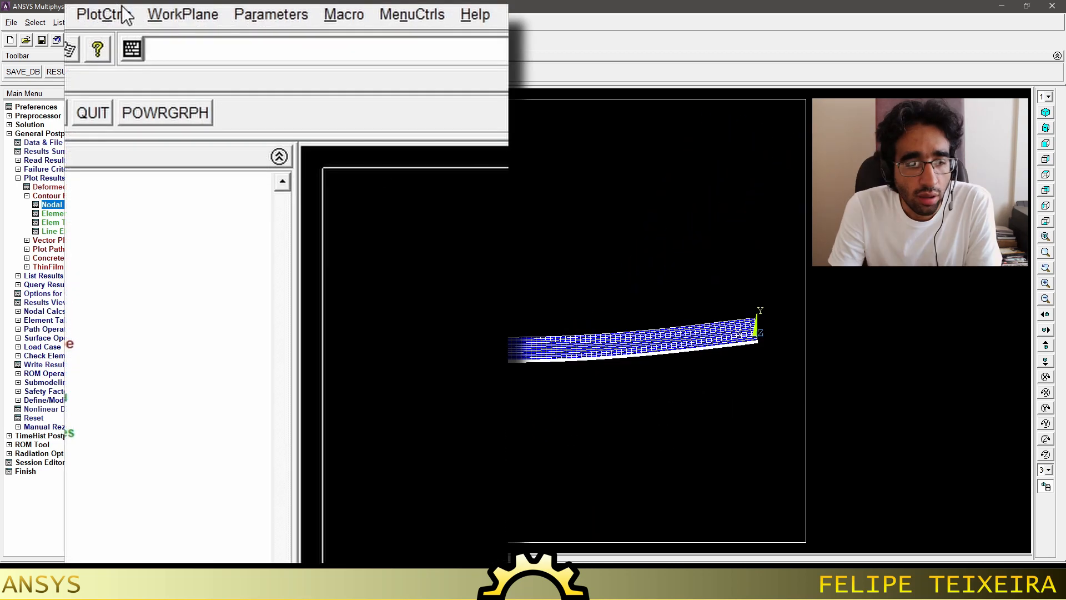
{"action": "left_click", "coordinate": [108, 23]}
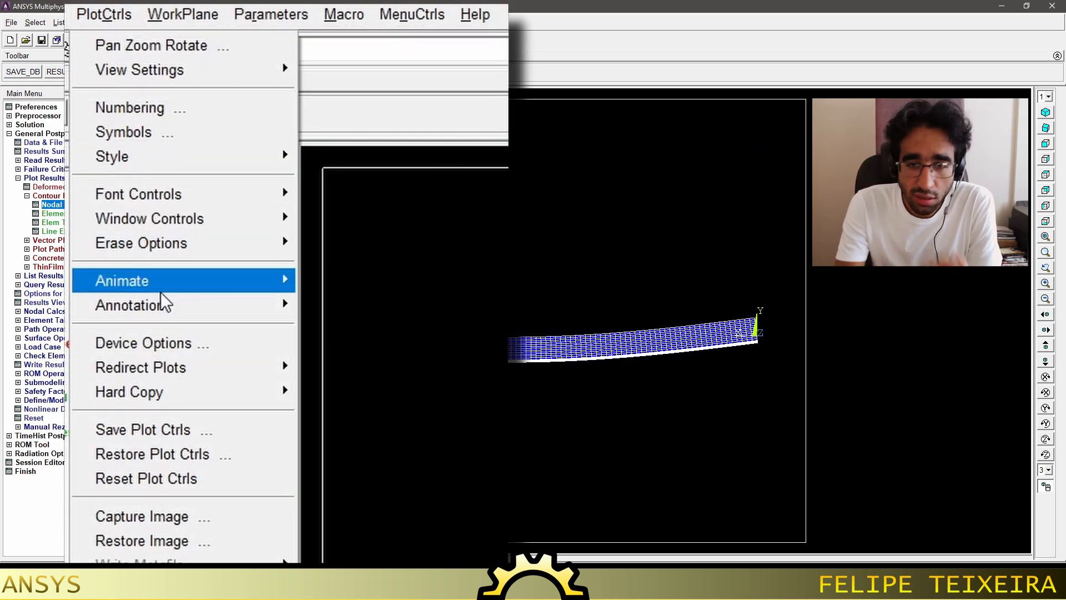
{"action": "mouse_move", "coordinate": [161, 278]}
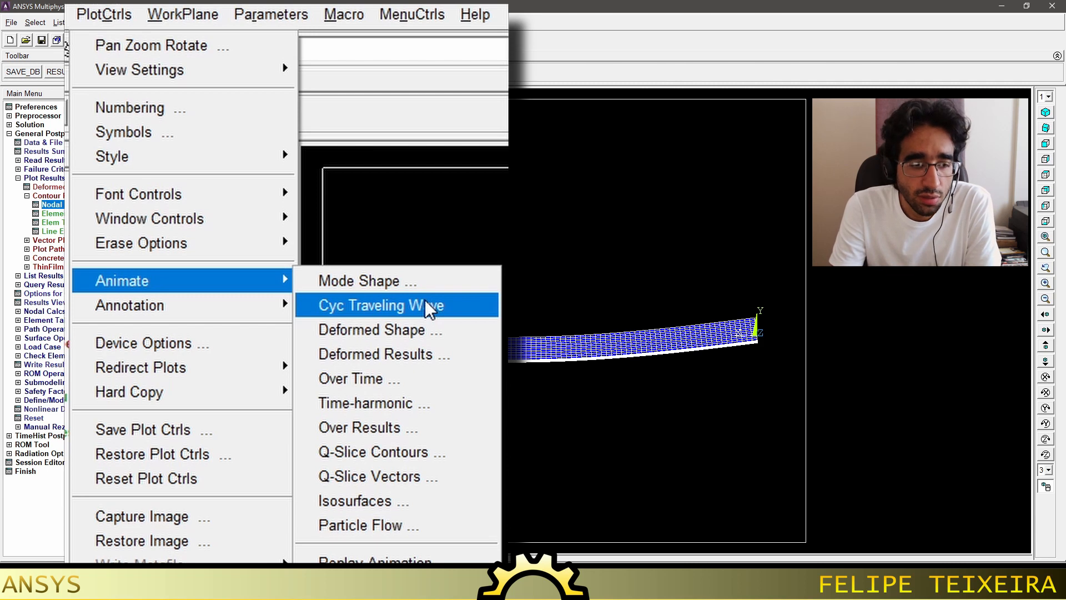
{"action": "left_click", "coordinate": [424, 349]}
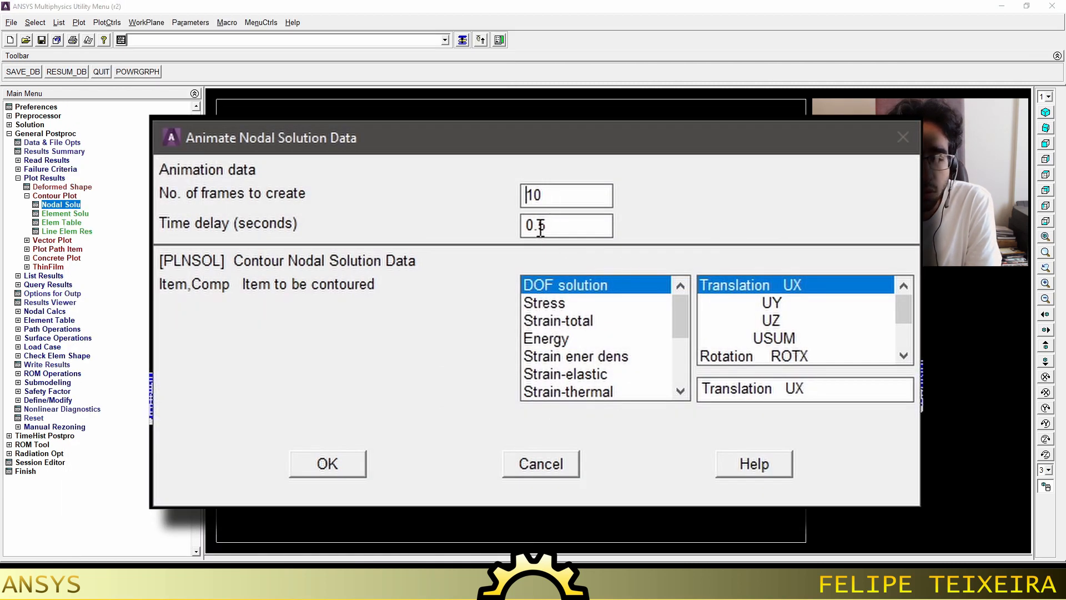
{"action": "left_click_drag", "start_coordinate": [541, 226], "coordinate": [563, 227]}
{"action": "type", "text": "05"}
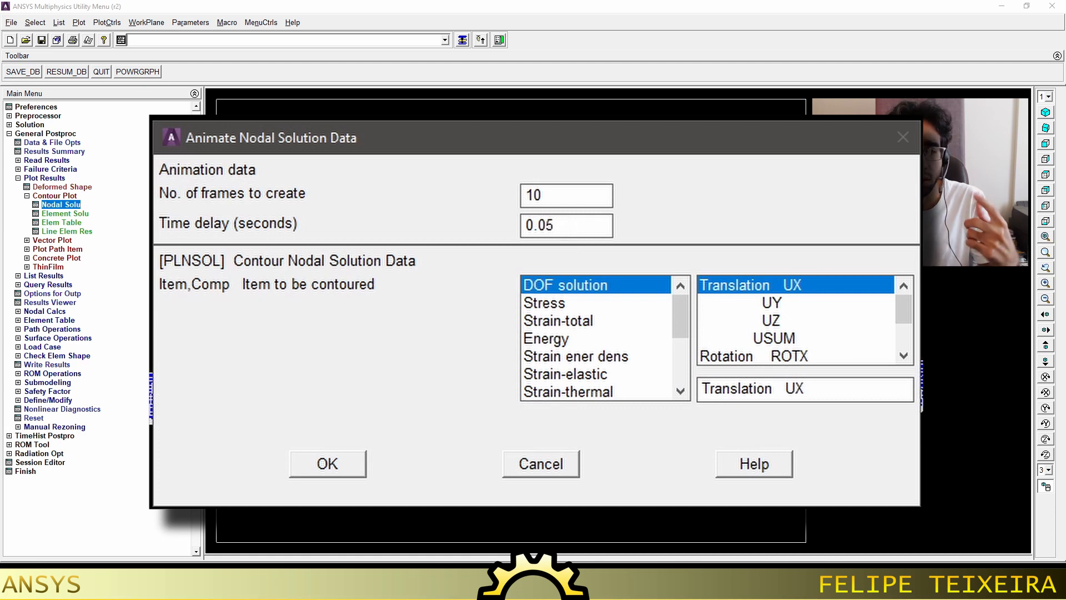
{"action": "left_click", "coordinate": [567, 304]}
{"action": "left_click", "coordinate": [583, 290]}
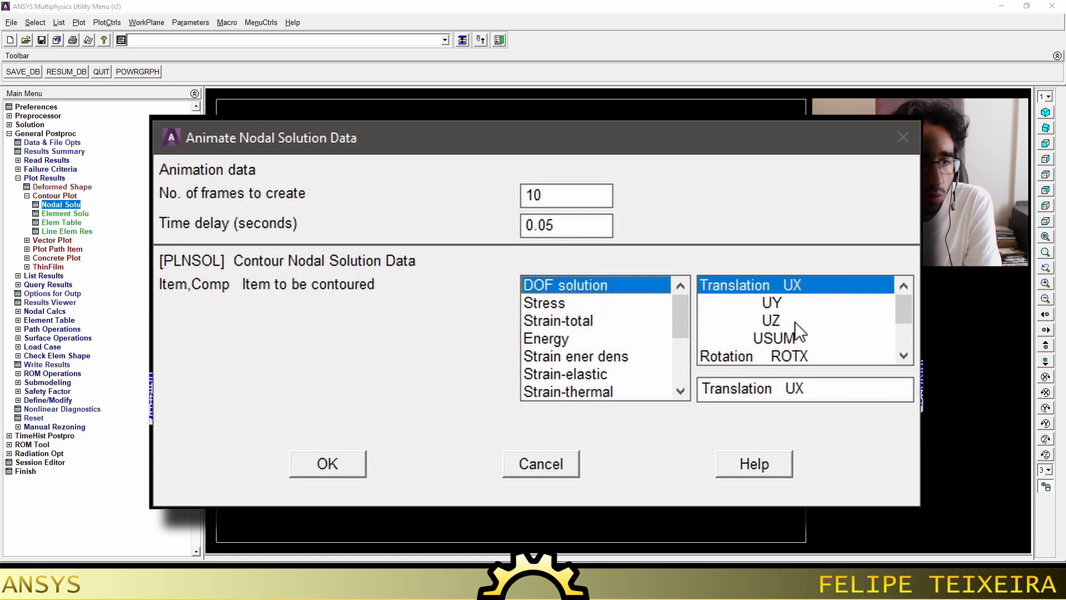
{"action": "left_click", "coordinate": [777, 303]}
{"action": "left_click", "coordinate": [333, 464]}
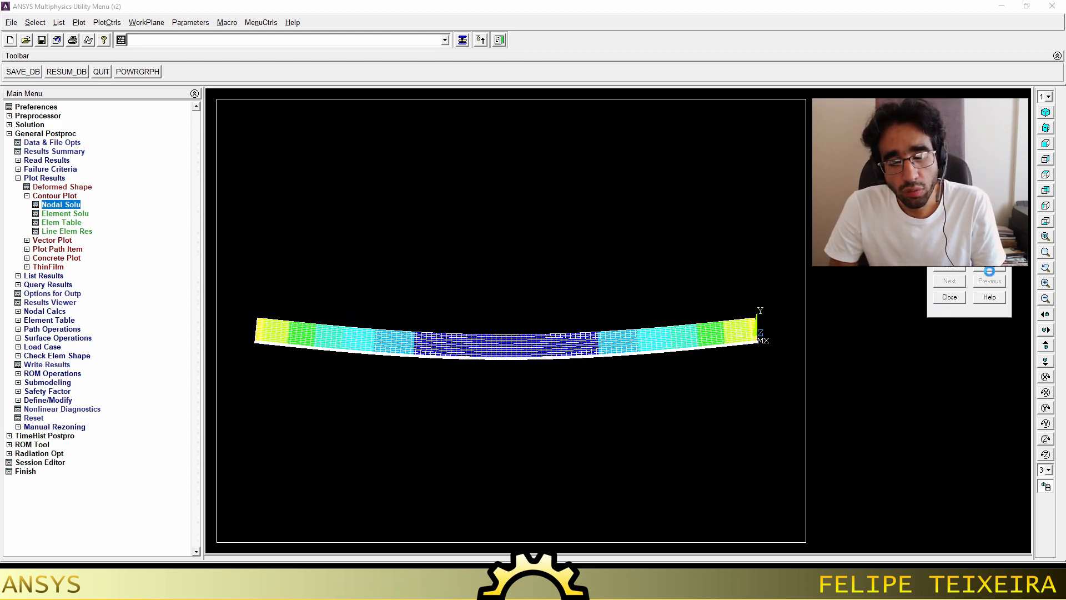
{"action": "left_click", "coordinate": [956, 298]}
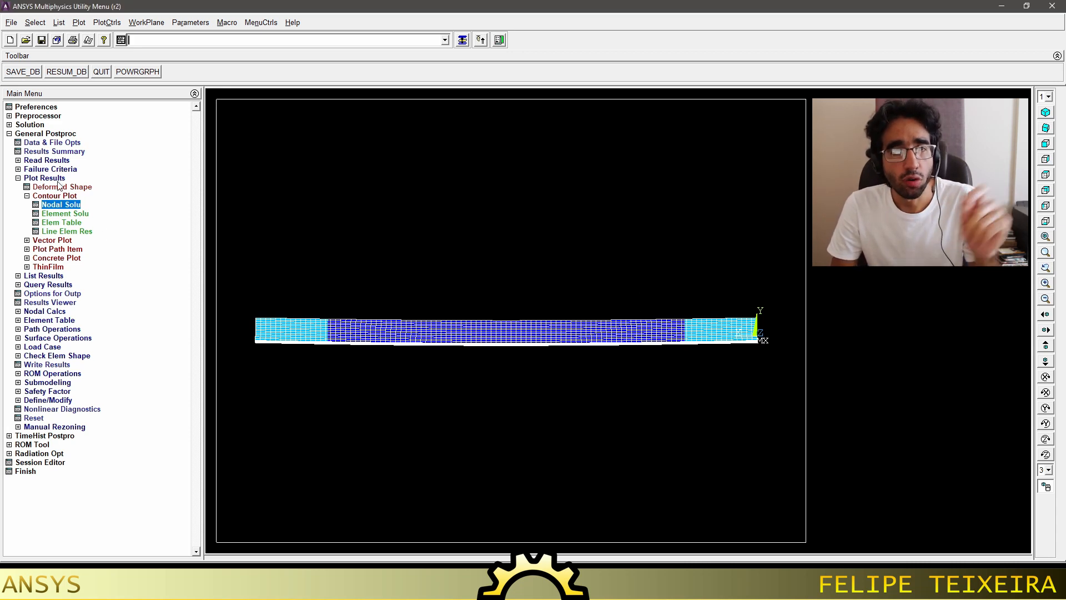
Restore the static contour plot of the Y-component of displacement after the animation.
{"action": "left_click", "coordinate": [58, 205]}
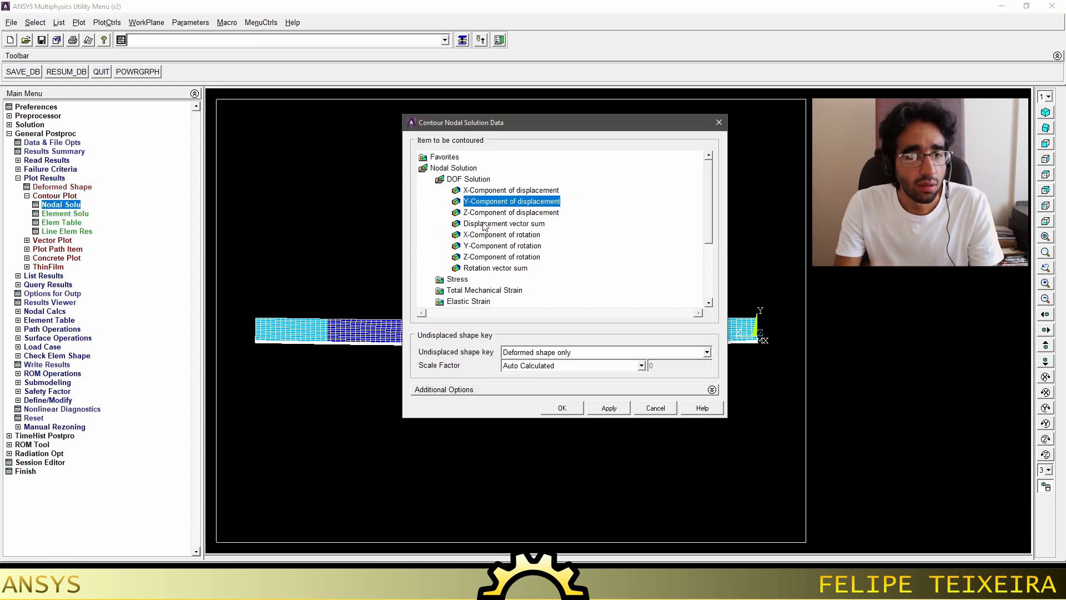
{"action": "left_click", "coordinate": [569, 411]}
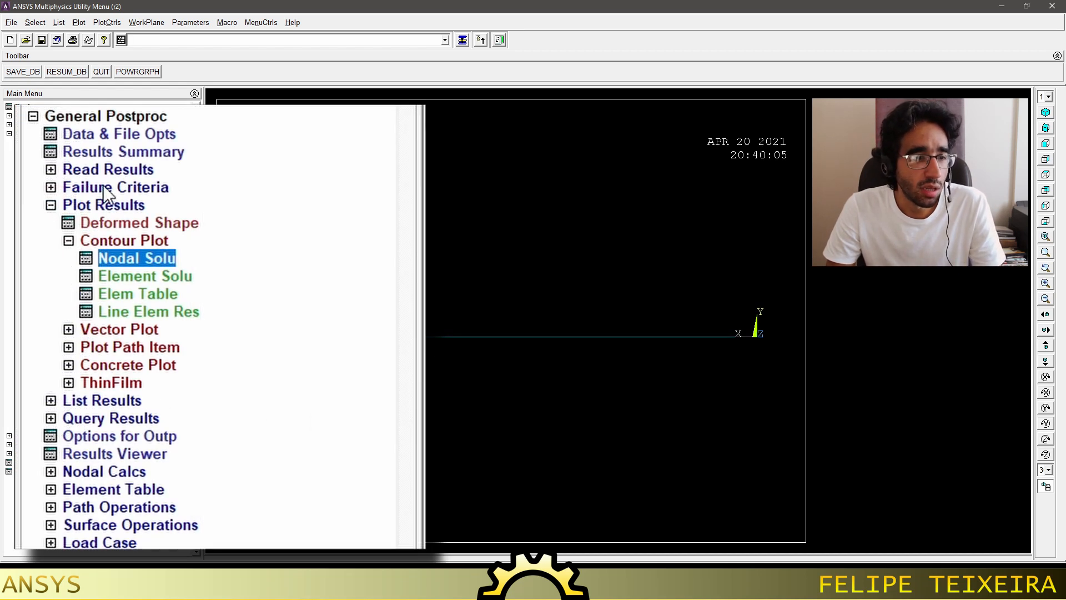
Define an element table item labelled UY from the DOF solution's UY translation and close the element table data.
{"action": "left_click", "coordinate": [152, 491]}
{"action": "left_click", "coordinate": [115, 327]}
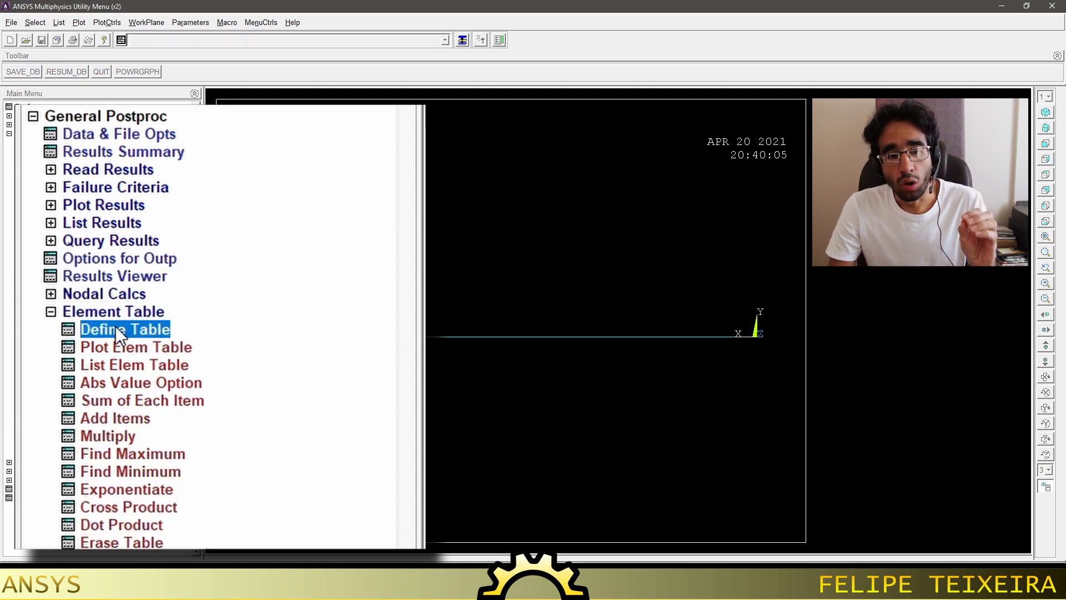
{"action": "left_click_drag", "start_coordinate": [210, 62], "coordinate": [497, 42]}
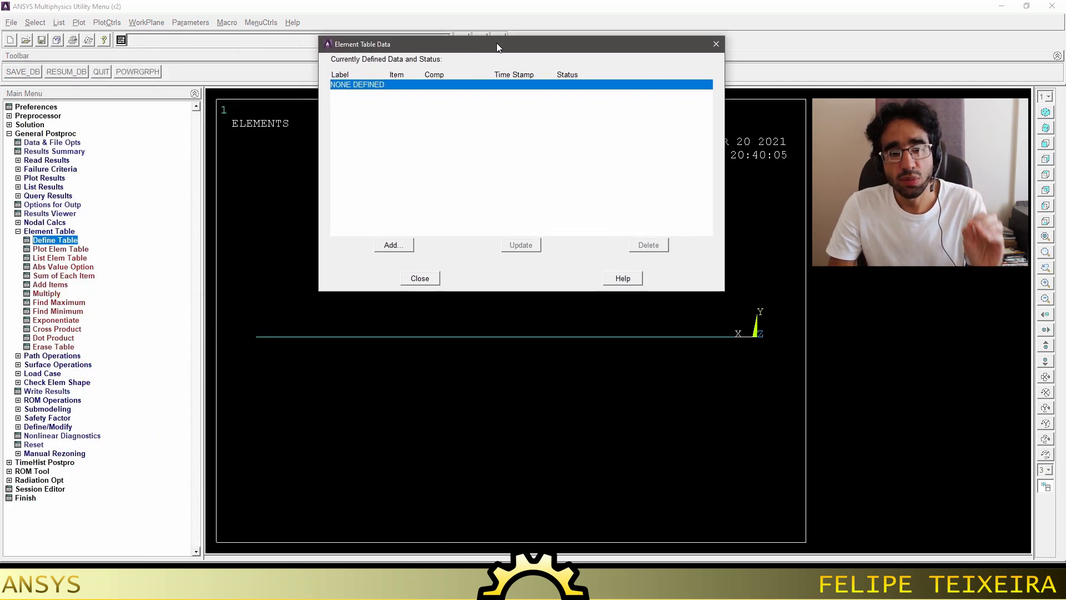
{"action": "left_click", "coordinate": [388, 246]}
{"action": "left_click", "coordinate": [744, 381]}
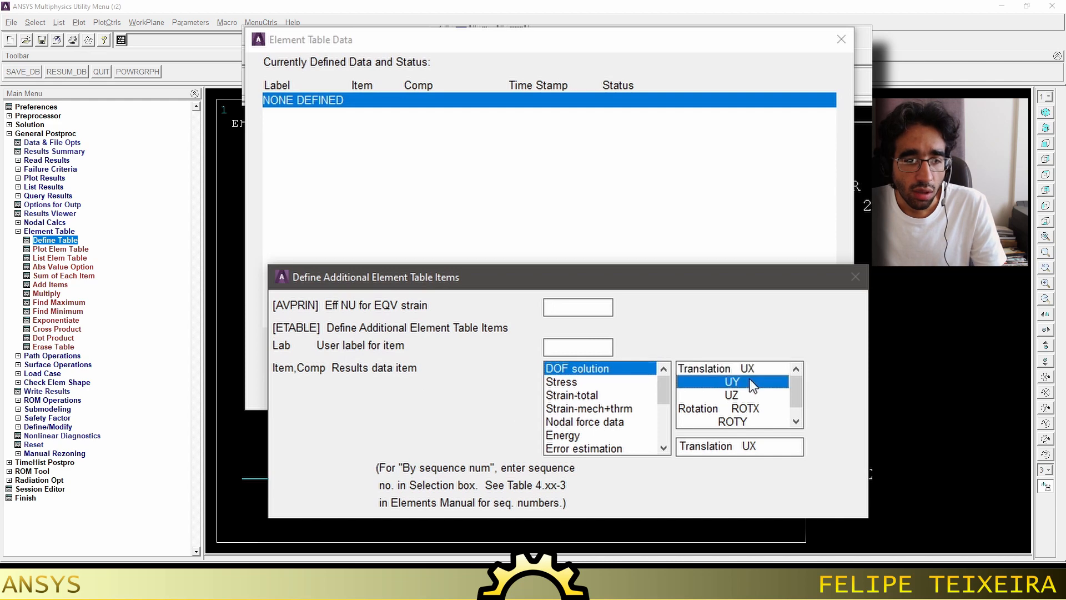
{"action": "type", "text": "UY"}
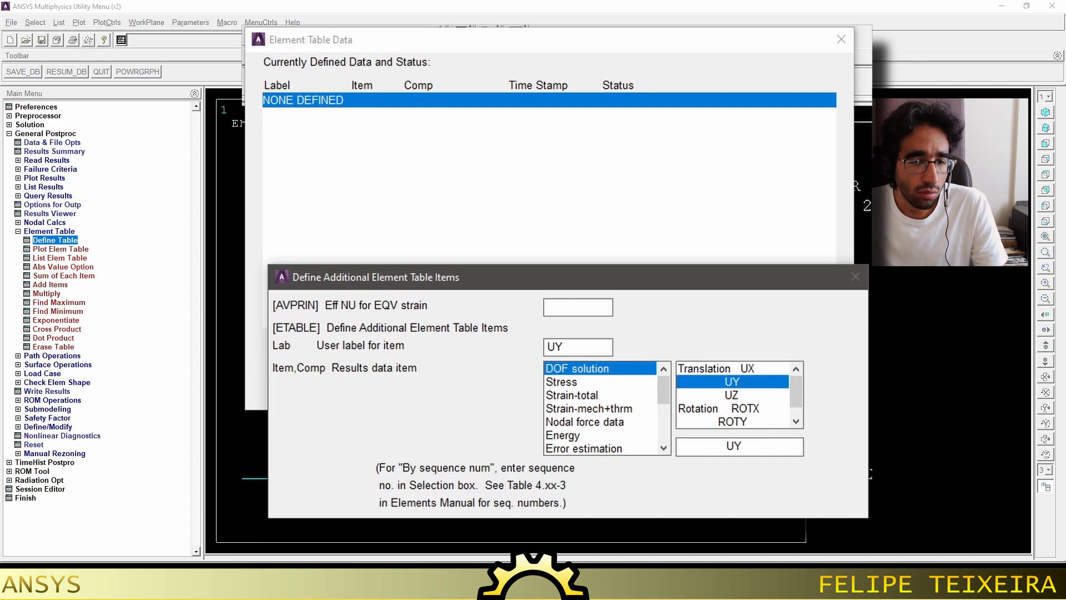
{"action": "left_click", "coordinate": [413, 377]}
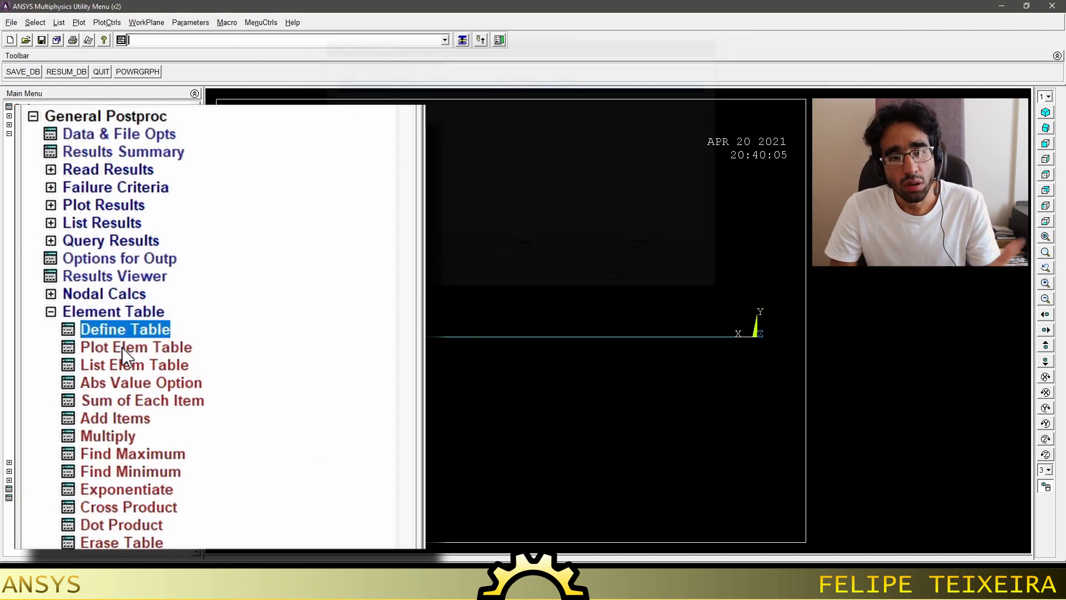
Plot the UY element table item without nodal averaging, and plot its line-element results on the undeformed shape with scale factor 1.
{"action": "left_click", "coordinate": [122, 347]}
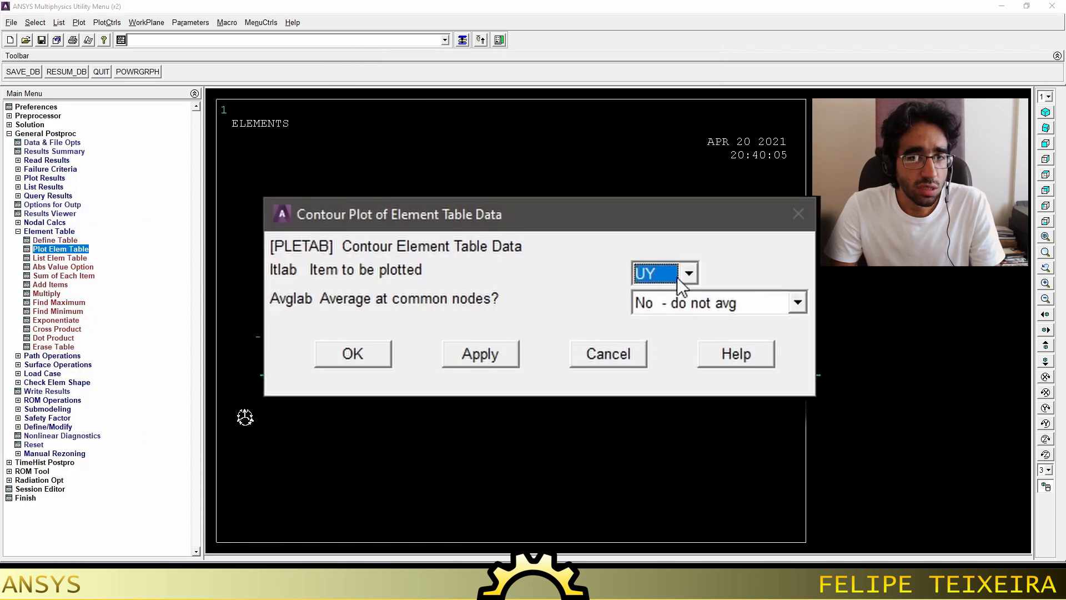
{"action": "left_click", "coordinate": [352, 359]}
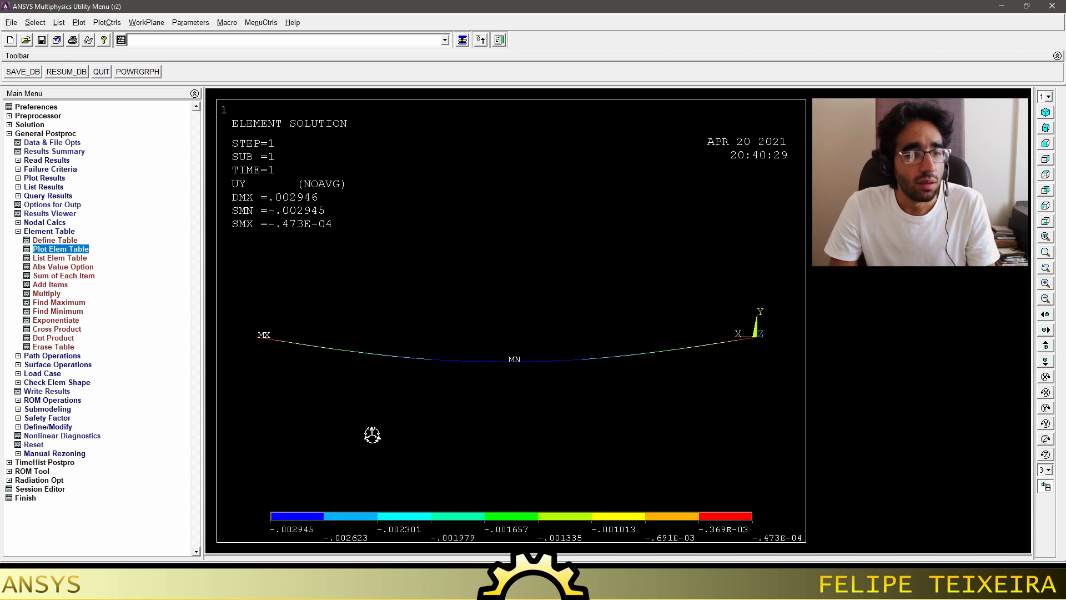
{"action": "left_click", "coordinate": [60, 178]}
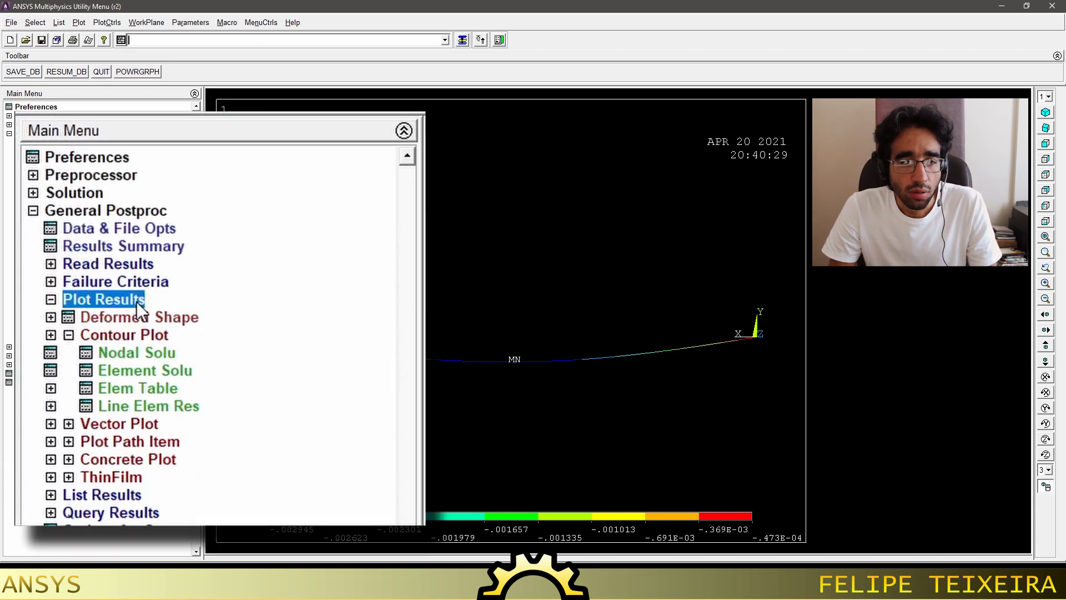
{"action": "left_click", "coordinate": [67, 231]}
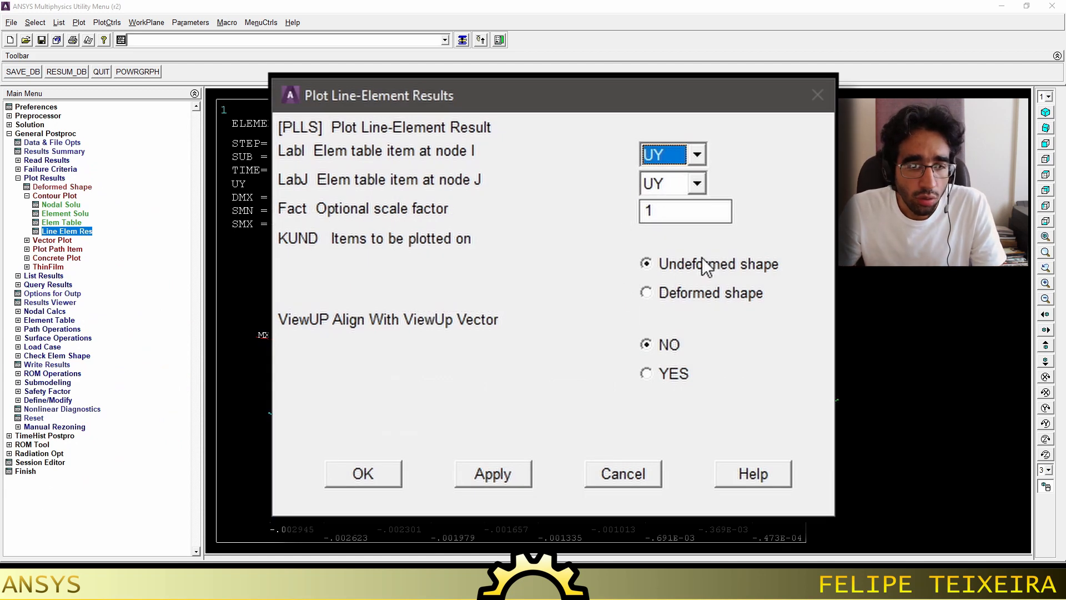
{"action": "left_click", "coordinate": [702, 259]}
{"action": "left_click", "coordinate": [345, 483]}
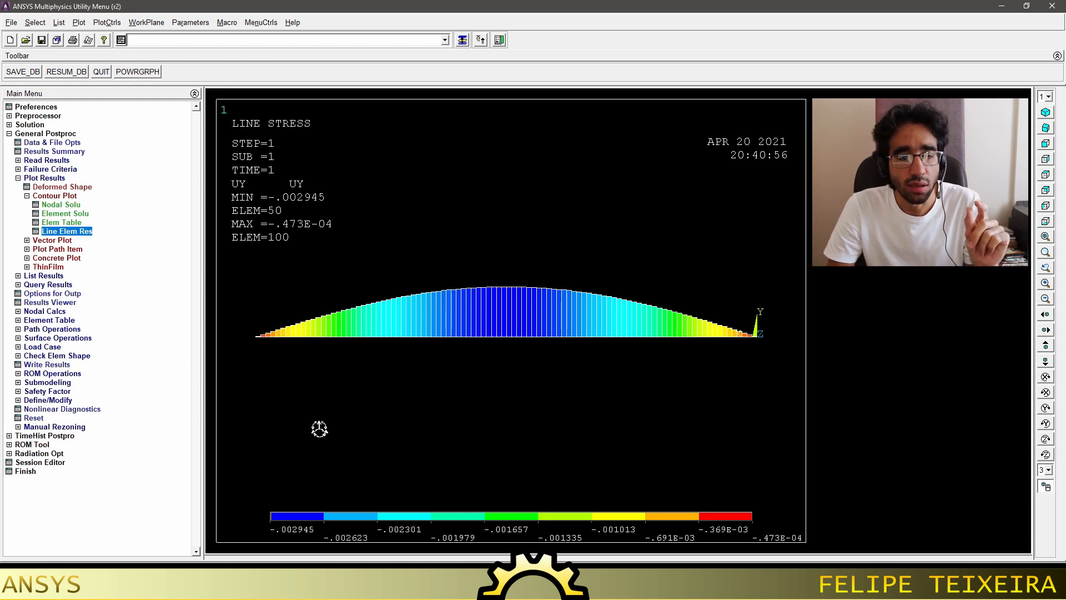
Replot the UY line-element results with a scale factor of -1 and capture the plot in Captura e Esboço.
{"action": "left_click", "coordinate": [84, 231]}
{"action": "left_click", "coordinate": [581, 255]}
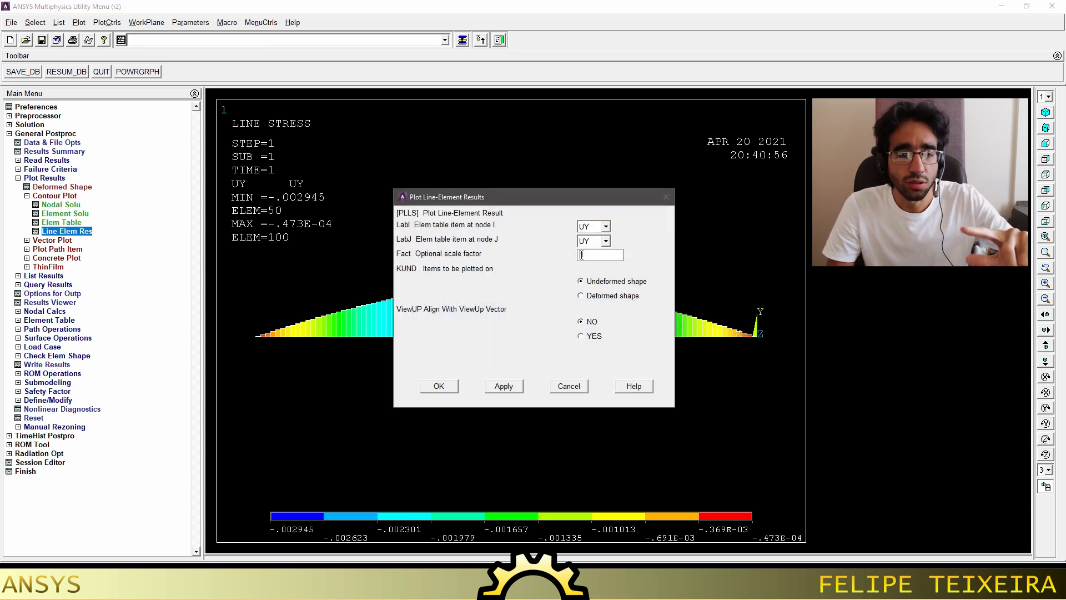
{"action": "type", "text": "-"}
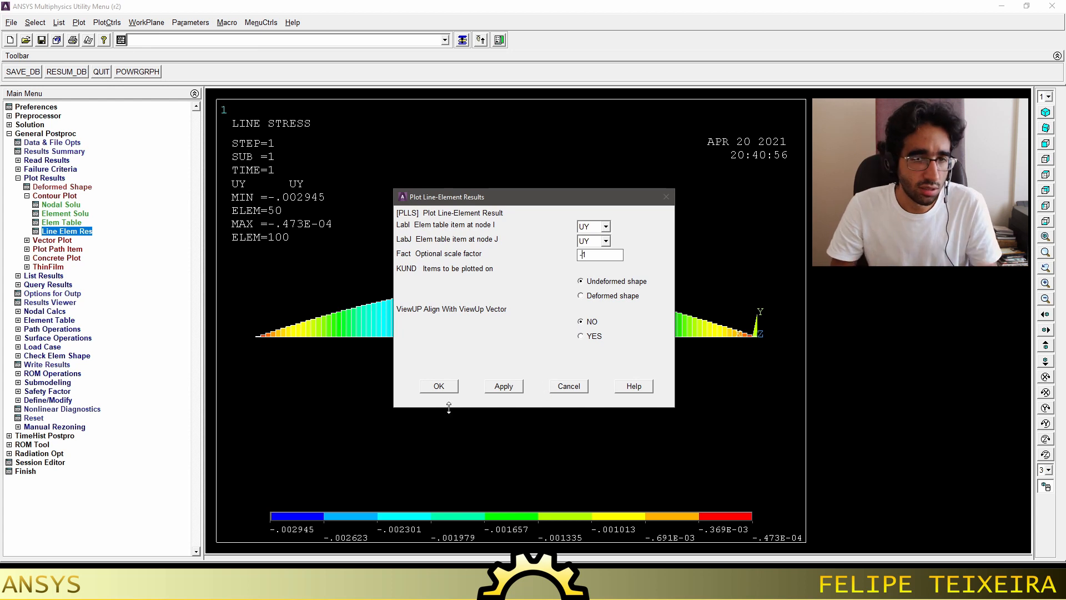
{"action": "left_click", "coordinate": [445, 384]}
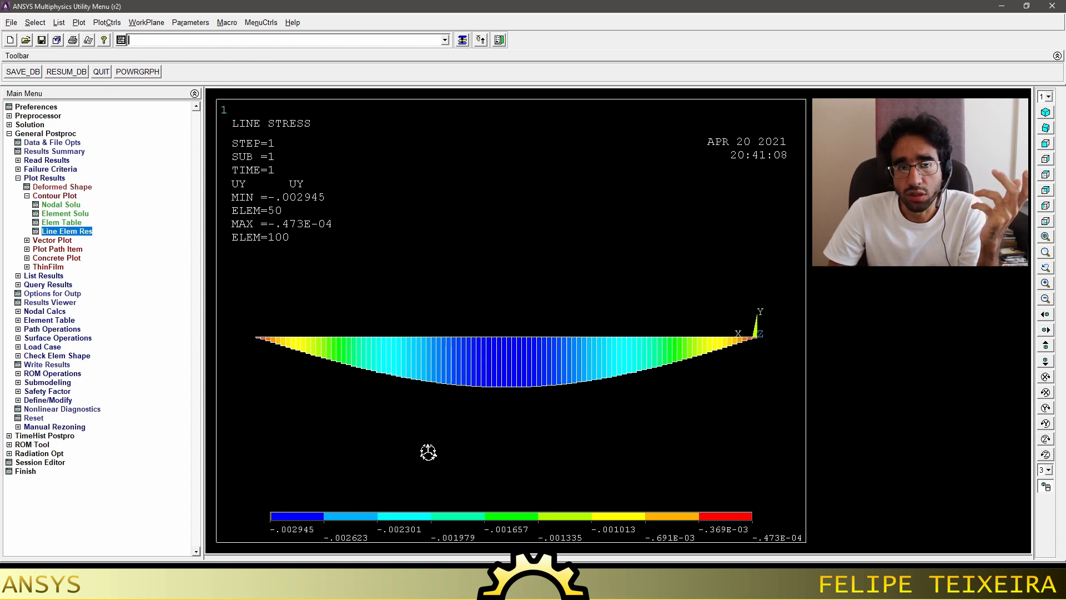
{"action": "left_click", "coordinate": [969, 494]}
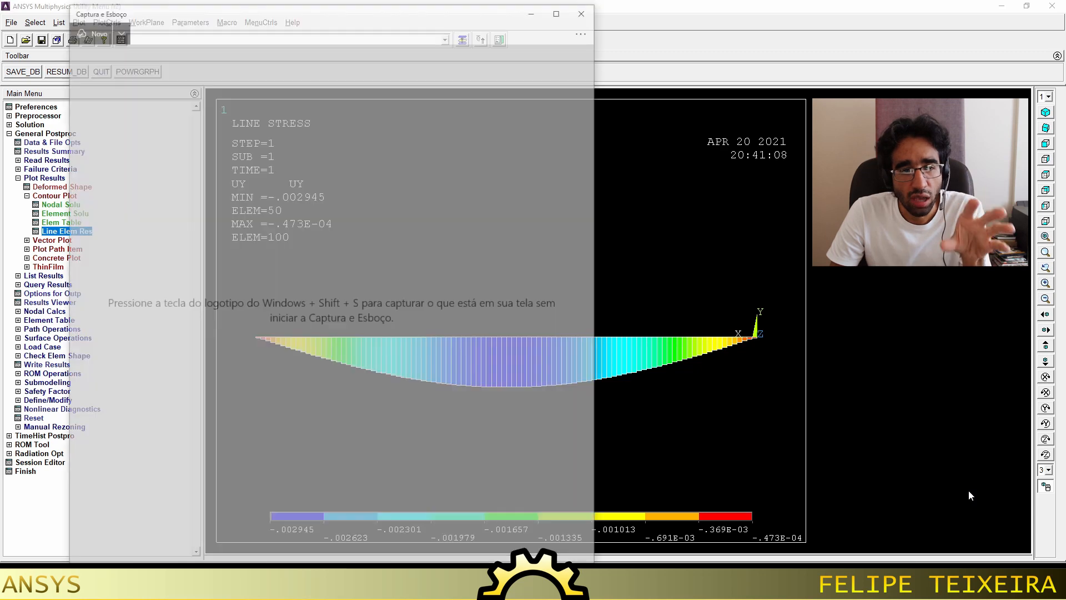
{"action": "left_click", "coordinate": [559, 10]}
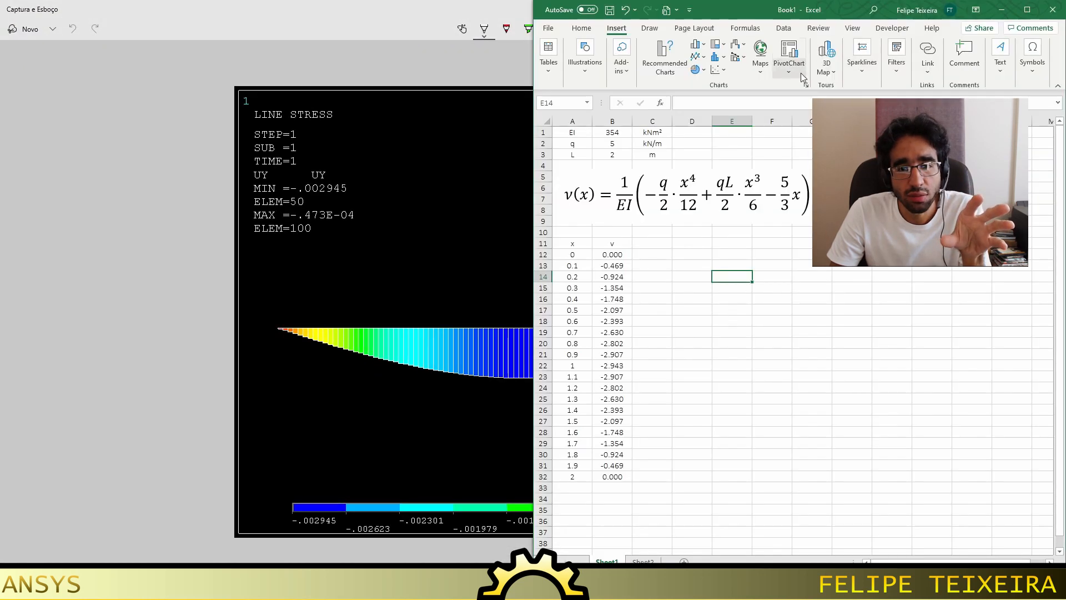
In Excel, insert a scatter chart and add a series named "Analytica" with X values A12:A32 and Y values B12:B32.
{"action": "left_click", "coordinate": [722, 69]}
{"action": "left_click", "coordinate": [725, 108]}
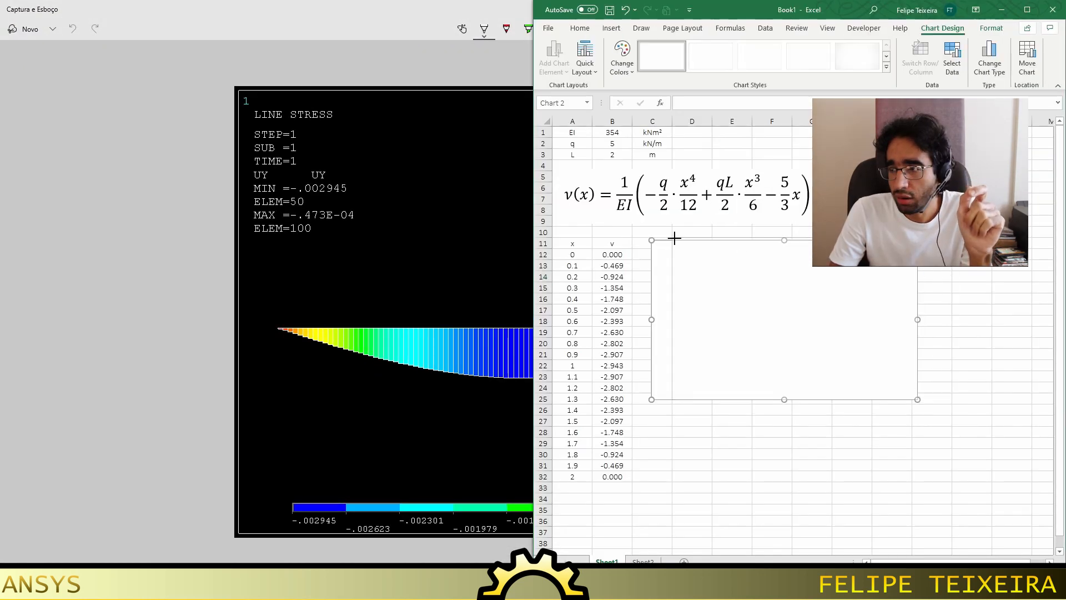
{"action": "right_click", "coordinate": [721, 329]}
{"action": "left_click", "coordinate": [761, 150]}
{"action": "left_click", "coordinate": [732, 338]}
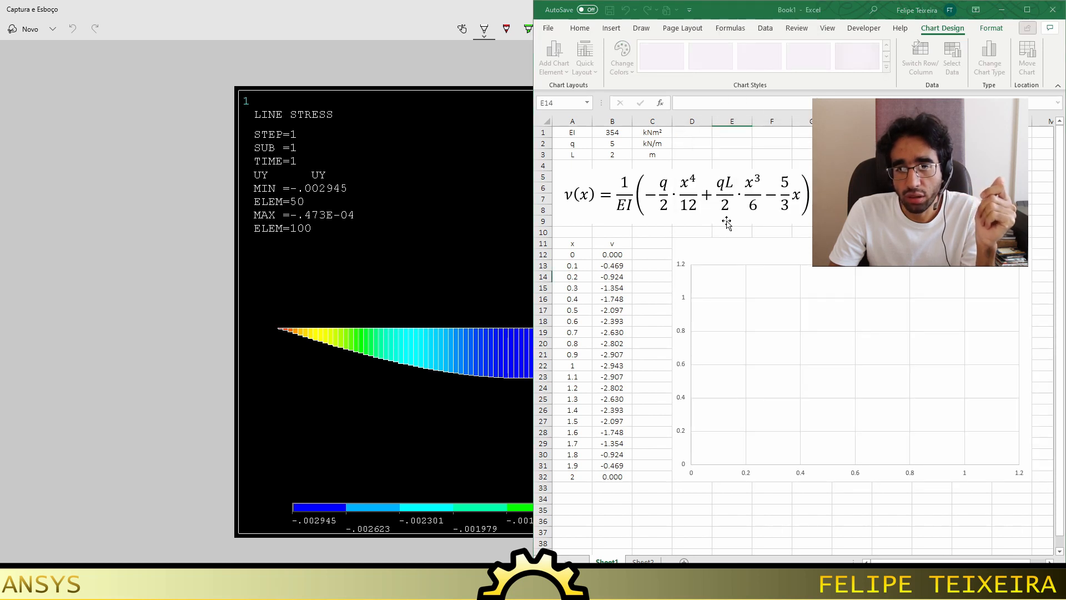
{"action": "left_click_drag", "start_coordinate": [888, 148], "coordinate": [800, 147]}
{"action": "left_click", "coordinate": [764, 173]}
{"action": "type", "text": "Analytica"}
{"action": "left_click", "coordinate": [764, 197]}
{"action": "left_click_drag", "start_coordinate": [572, 254], "coordinate": [570, 477]}
{"action": "left_click_drag", "start_coordinate": [771, 219], "coordinate": [743, 219]}
{"action": "left_click_drag", "start_coordinate": [612, 254], "coordinate": [612, 477]}
{"action": "key", "text": "Return"}
{"action": "left_click", "coordinate": [930, 295]}
Reduce the deflection chart's height and set its horizontal axis maximum to 2.
{"action": "left_click", "coordinate": [732, 509]}
{"action": "left_click", "coordinate": [849, 476]}
{"action": "left_click", "coordinate": [861, 497]}
{"action": "left_click_drag", "start_coordinate": [852, 482], "coordinate": [852, 371]}
{"action": "left_click", "coordinate": [956, 292]}
{"action": "double_click", "coordinate": [956, 292]}
{"action": "double_click", "coordinate": [994, 240]}
{"action": "type", "text": "2"}
{"action": "key", "text": "Return"}
{"action": "left_click", "coordinate": [1052, 128]}
{"action": "left_click", "coordinate": [989, 452]}
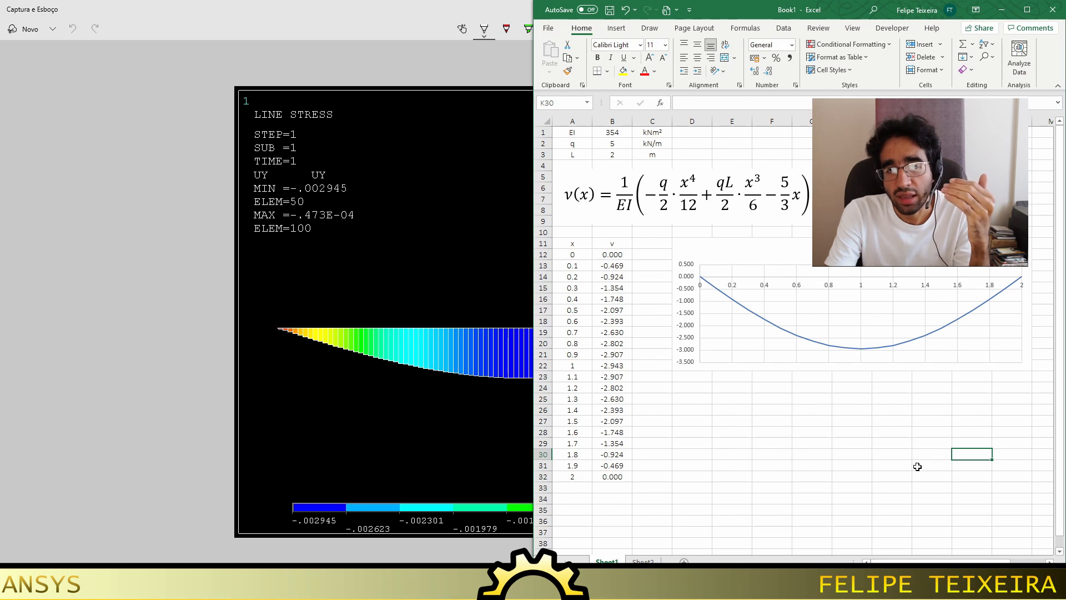
Capture the Excel deflection chart and overlay it on the ANSYS plot in the image editor, stretched to match the beam's length.
{"action": "key", "text": "super+shift+s"}
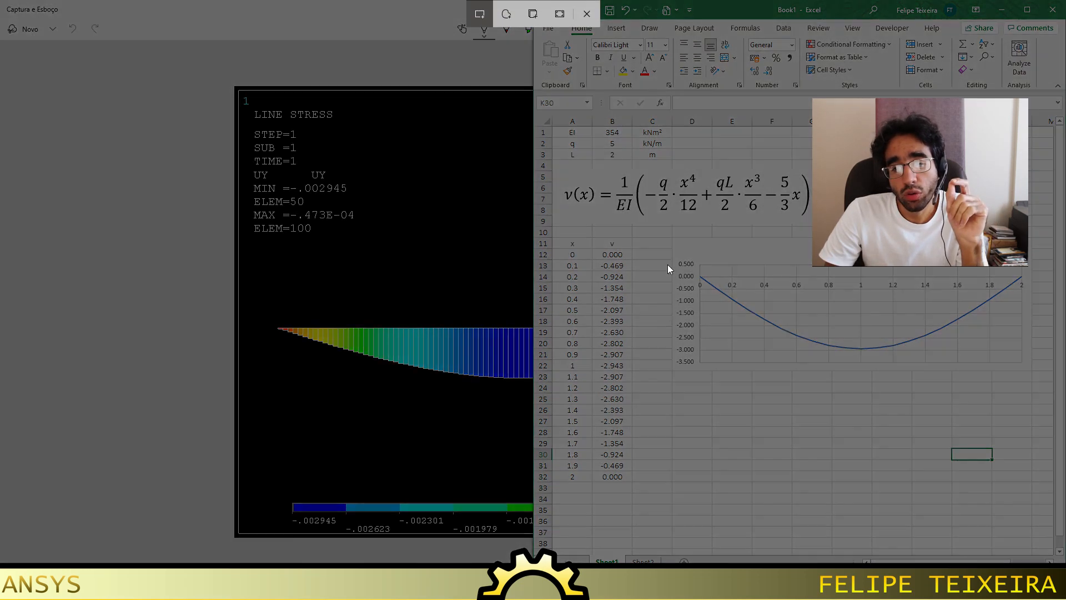
{"action": "left_click_drag", "start_coordinate": [669, 233], "coordinate": [1032, 375]}
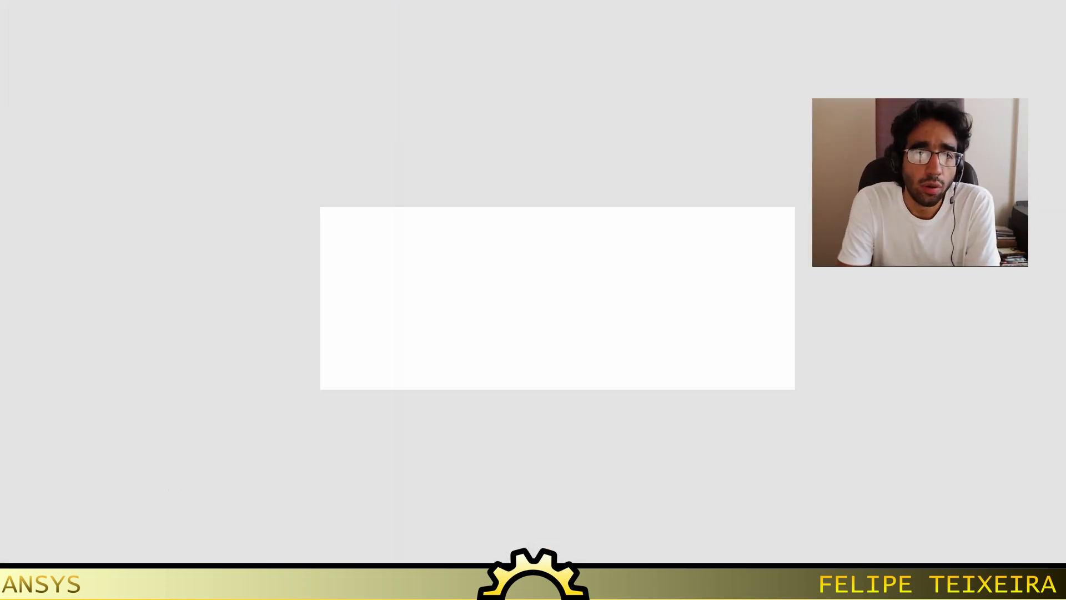
{"action": "key", "text": "ctrl+shift+r"}
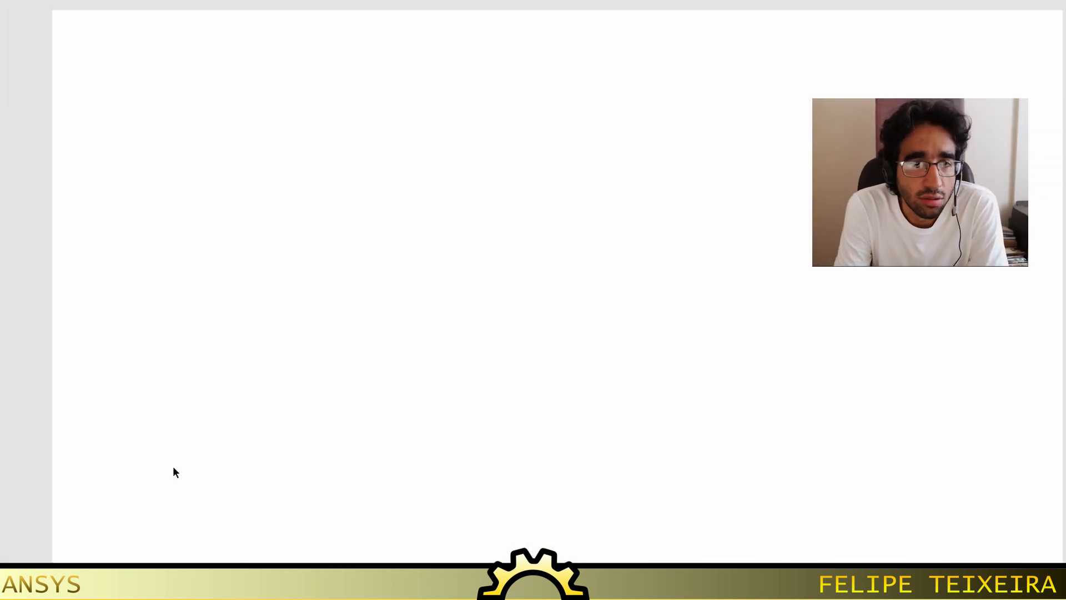
{"action": "key", "text": "ctrl+v"}
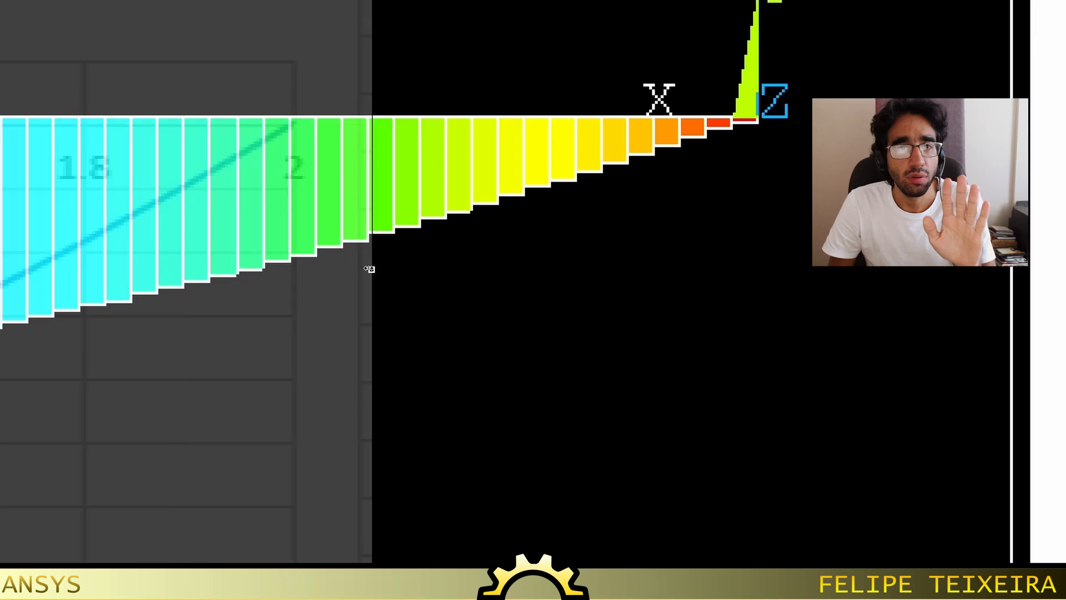
{"action": "left_click_drag", "start_coordinate": [370, 268], "coordinate": [846, 270]}
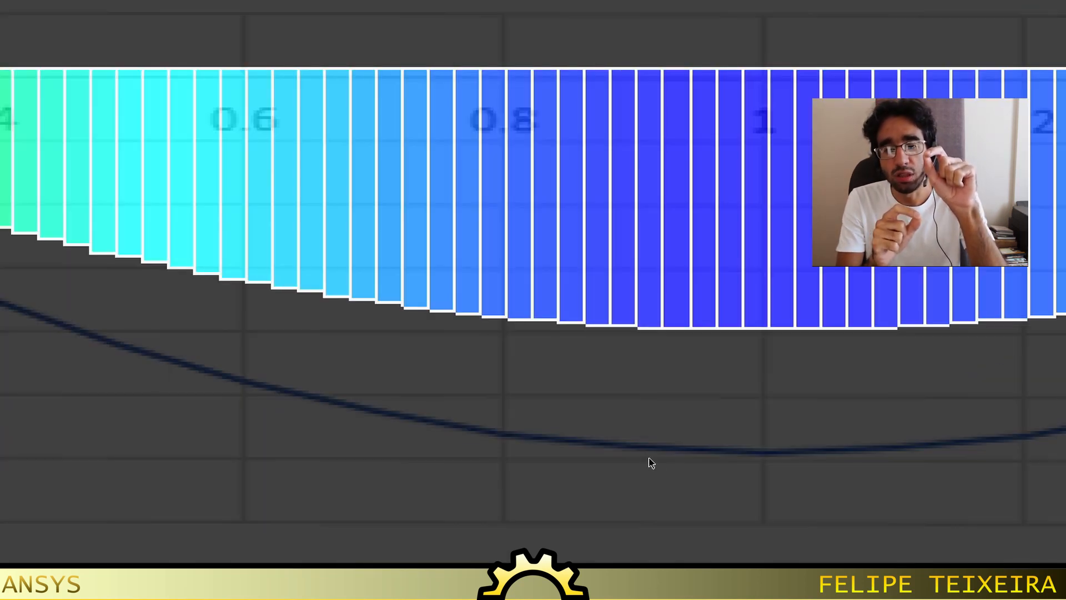
Trim the chart image above its zero line and compress its height until the curve's lowest point meets the ANSYS plot's lower edge.
{"action": "key", "text": "Delete"}
{"action": "key", "text": "ctrl+d"}
{"action": "key", "text": "ctrl+t"}
{"action": "scroll", "coordinate": [515, 367], "scroll_direction": "up", "scroll_amount": 4}
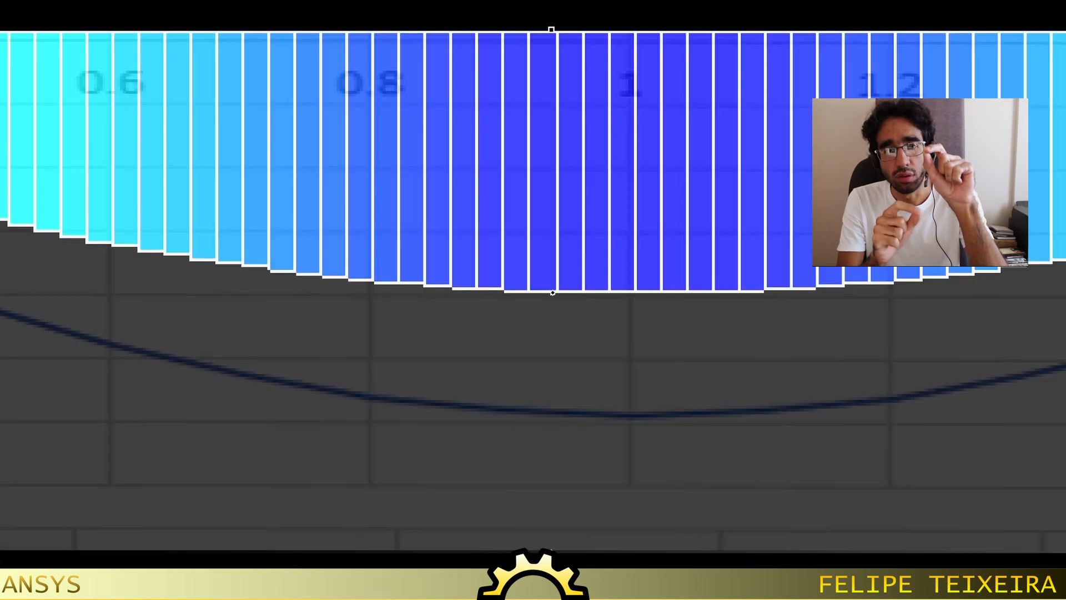
{"action": "left_click_drag", "start_coordinate": [553, 558], "coordinate": [550, 391]}
{"action": "key", "text": "ctrl+minus"}
{"action": "key", "text": "ctrl+minus"}
{"action": "key", "text": "ctrl+minus"}
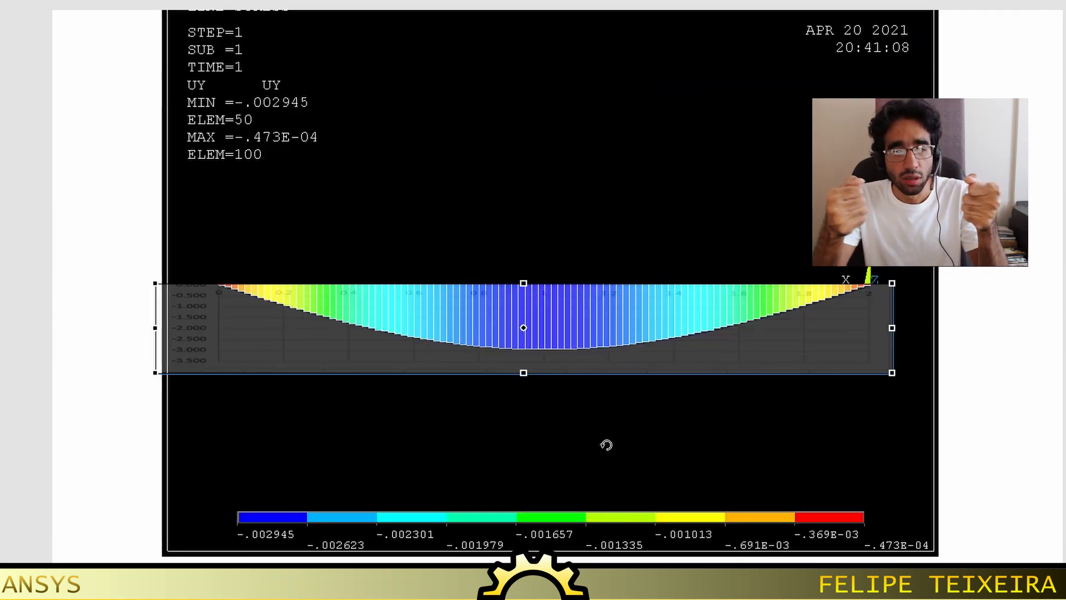
{"action": "key", "text": "Return"}
Restore the chart layer to full opacity, place the ANSYS plot above it, and set the plot's opacity to 20%.
{"action": "key", "text": "0"}
{"action": "key", "text": "ctrl+bracketright"}
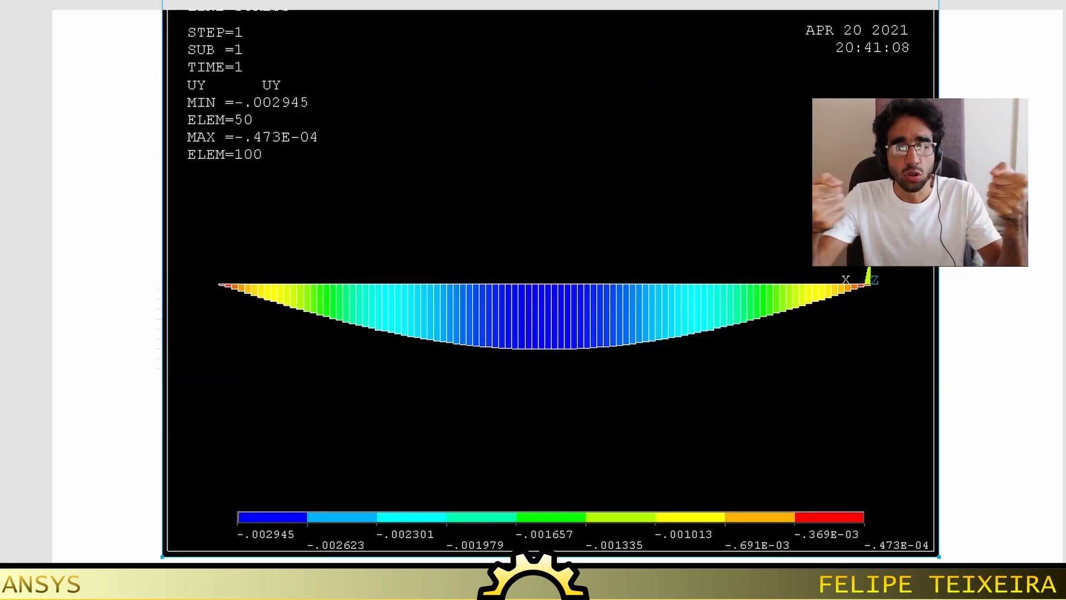
{"action": "key", "text": "2"}
Compare the analytical deflection curve with the overlaid ANSYS plot along the beam's length from 0 to 2 m.
{"action": "key", "text": "ctrl+plus"}
{"action": "key", "text": "ctrl+plus"}
{"action": "key", "text": "ctrl+plus"}
{"action": "scroll", "coordinate": [390, 442], "scroll_direction": "down", "scroll_amount": 5}
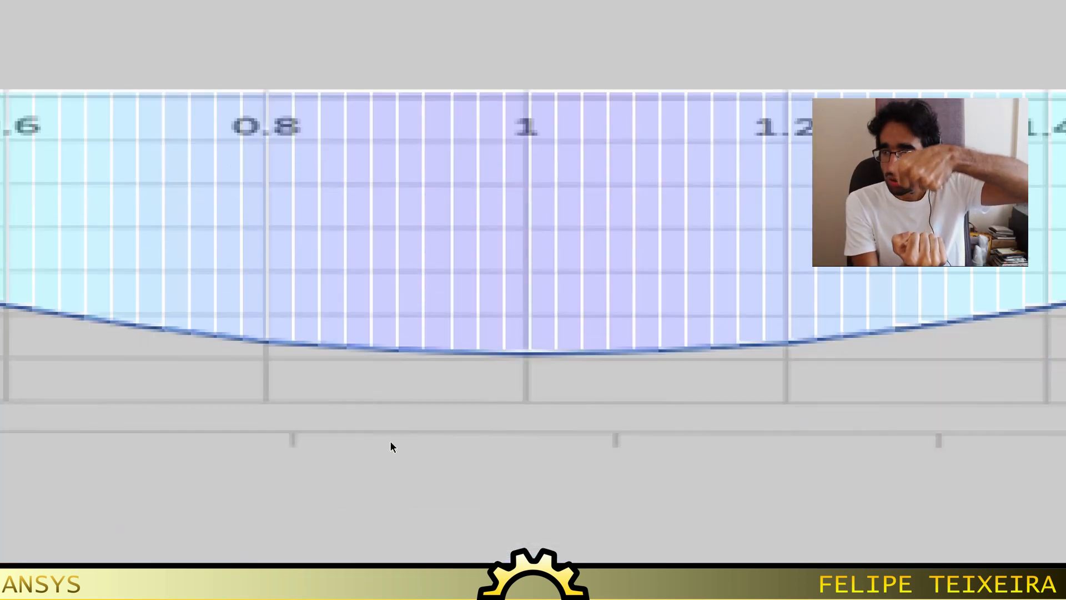
{"action": "scroll", "coordinate": [533, 267], "scroll_direction": "left", "scroll_amount": 10}
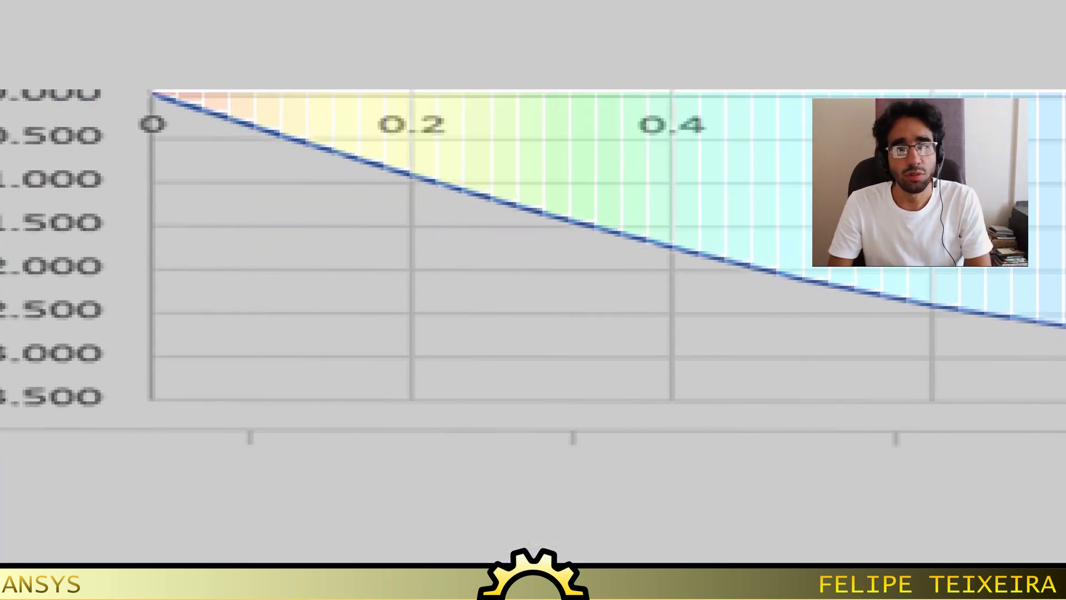
{"action": "scroll", "coordinate": [533, 267], "scroll_direction": "right", "scroll_amount": 9}
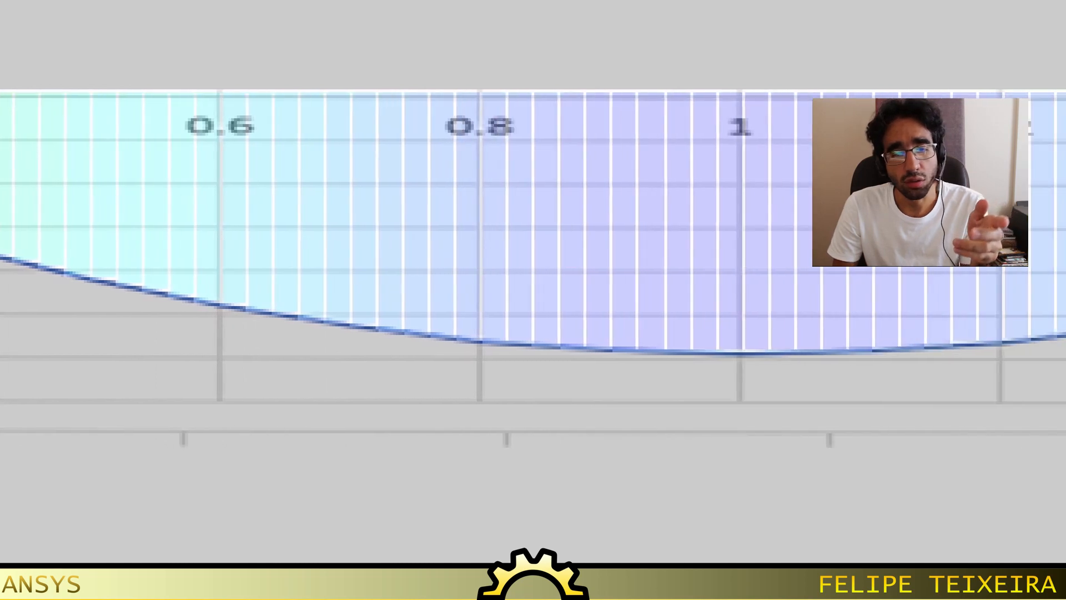
{"action": "scroll", "coordinate": [533, 267], "scroll_direction": "right", "scroll_amount": 10}
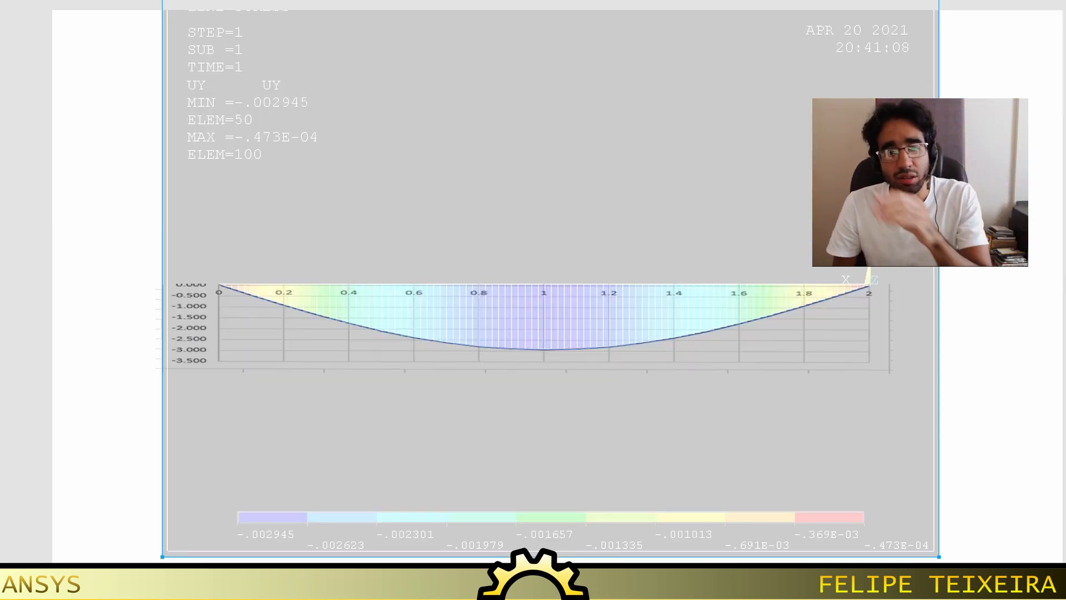
{"action": "left_click", "coordinate": [1058, 340]}
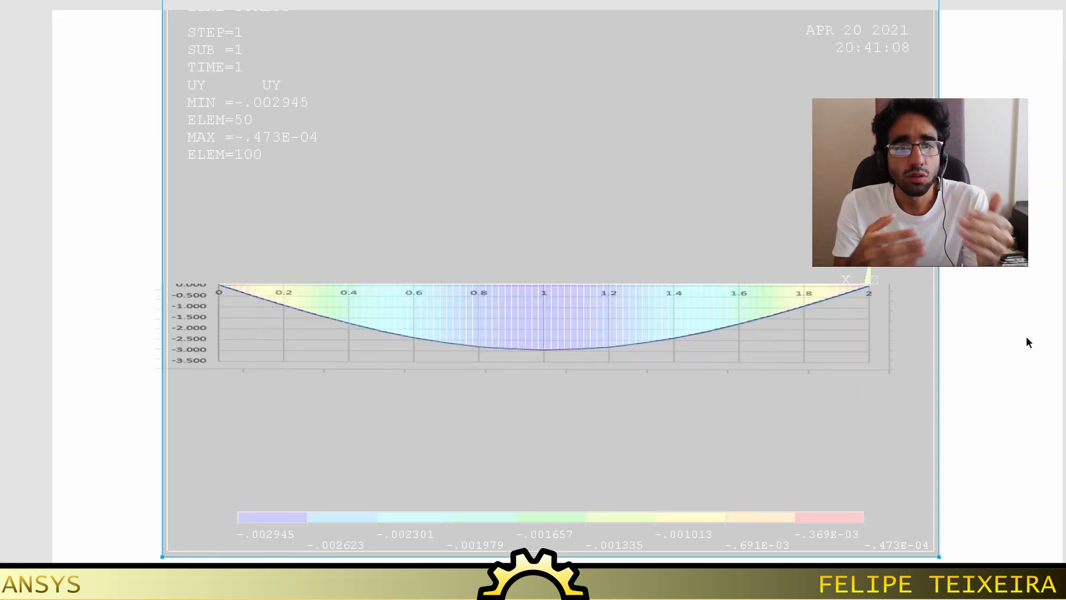
{"action": "left_click", "coordinate": [1058, 341]}
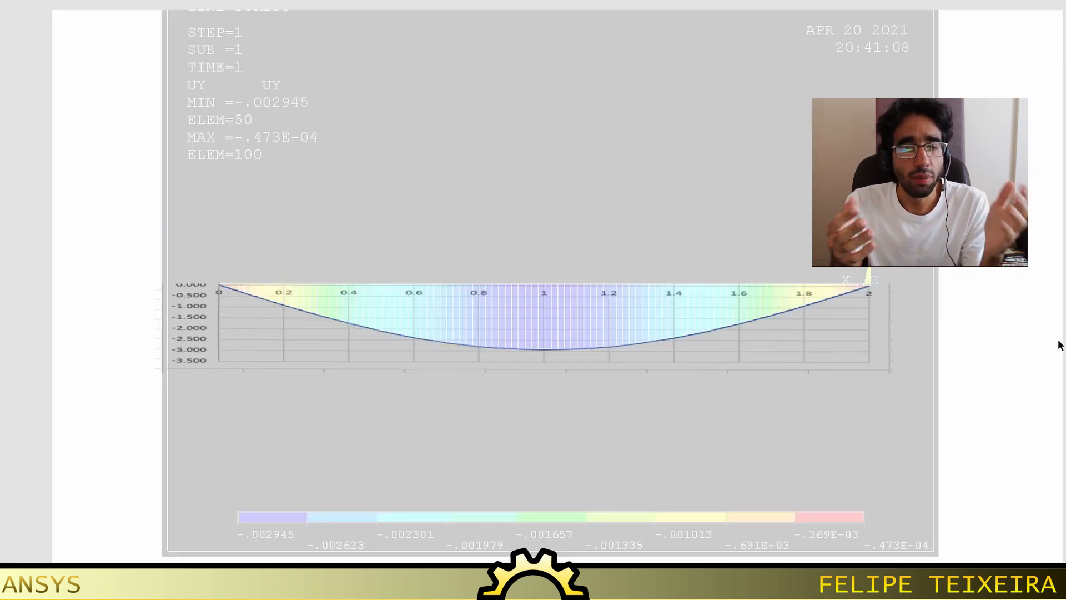